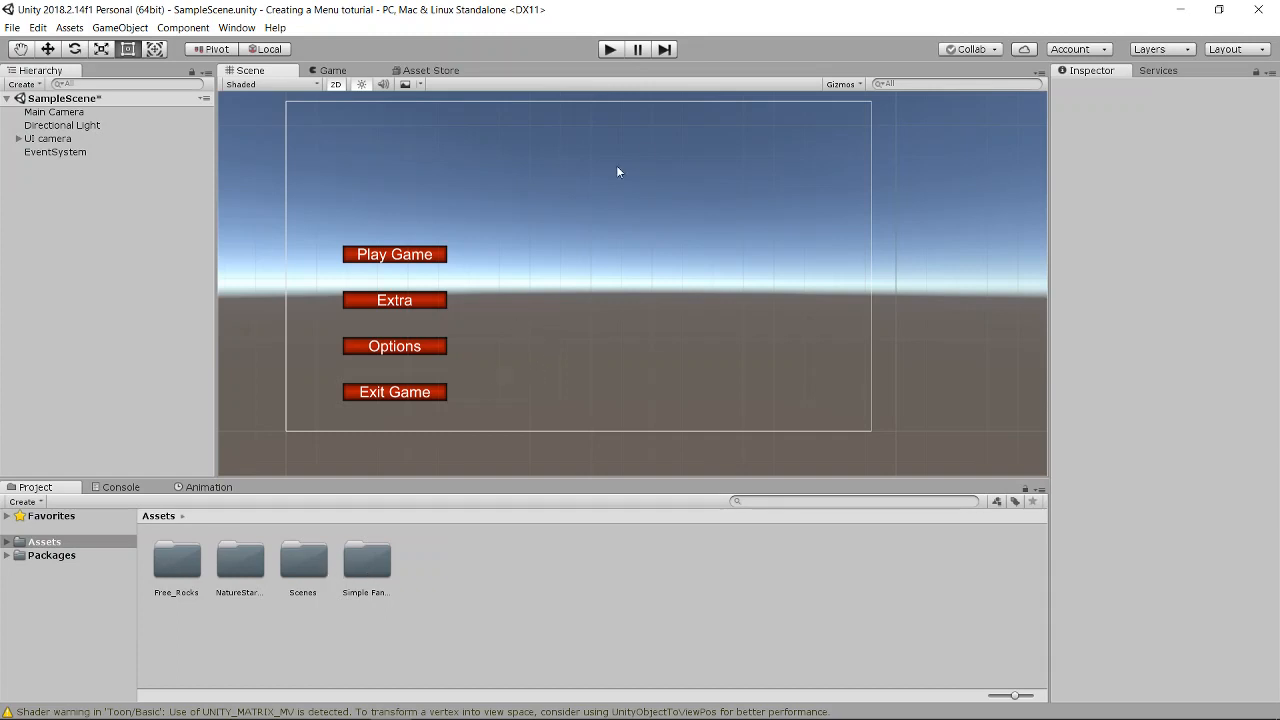
Search the Asset Store for "free rocks" and check the Free_Rocks and NatureStarterKit2 folders among the project assets
click(434, 70)
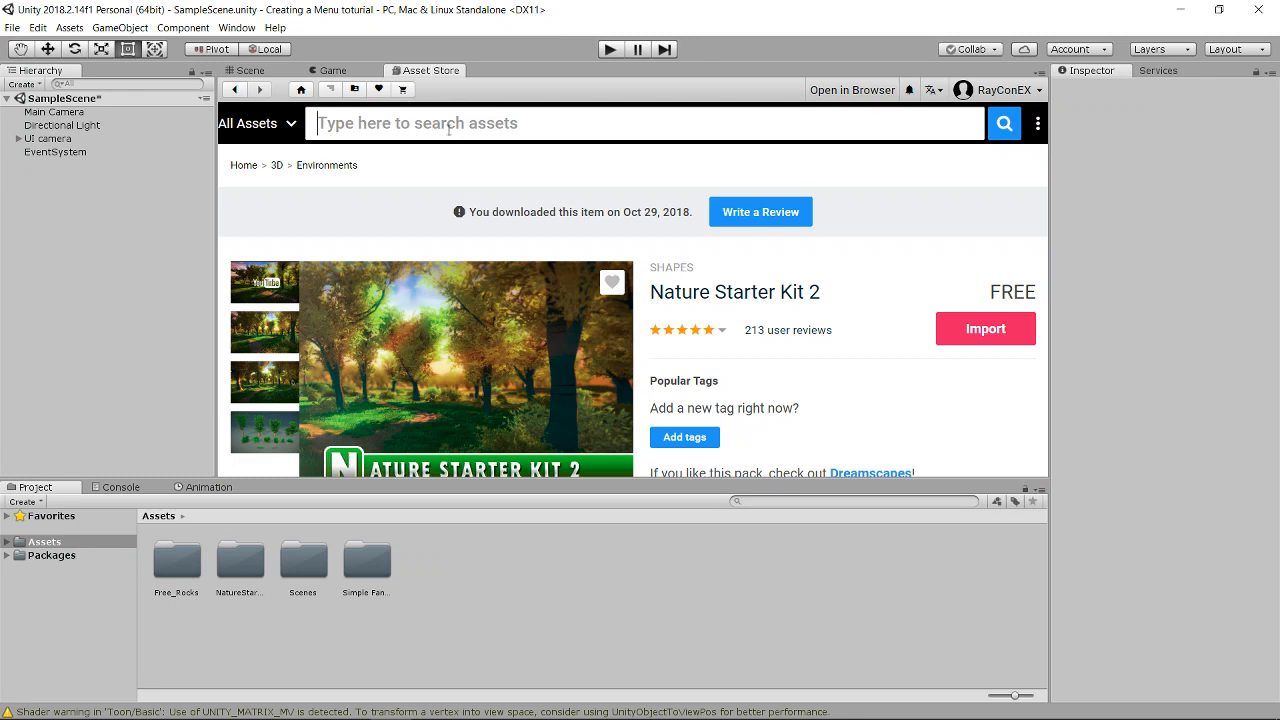
click(448, 126)
click(965, 124)
drag(662, 297, 854, 297)
click(582, 127)
text(free rocks)
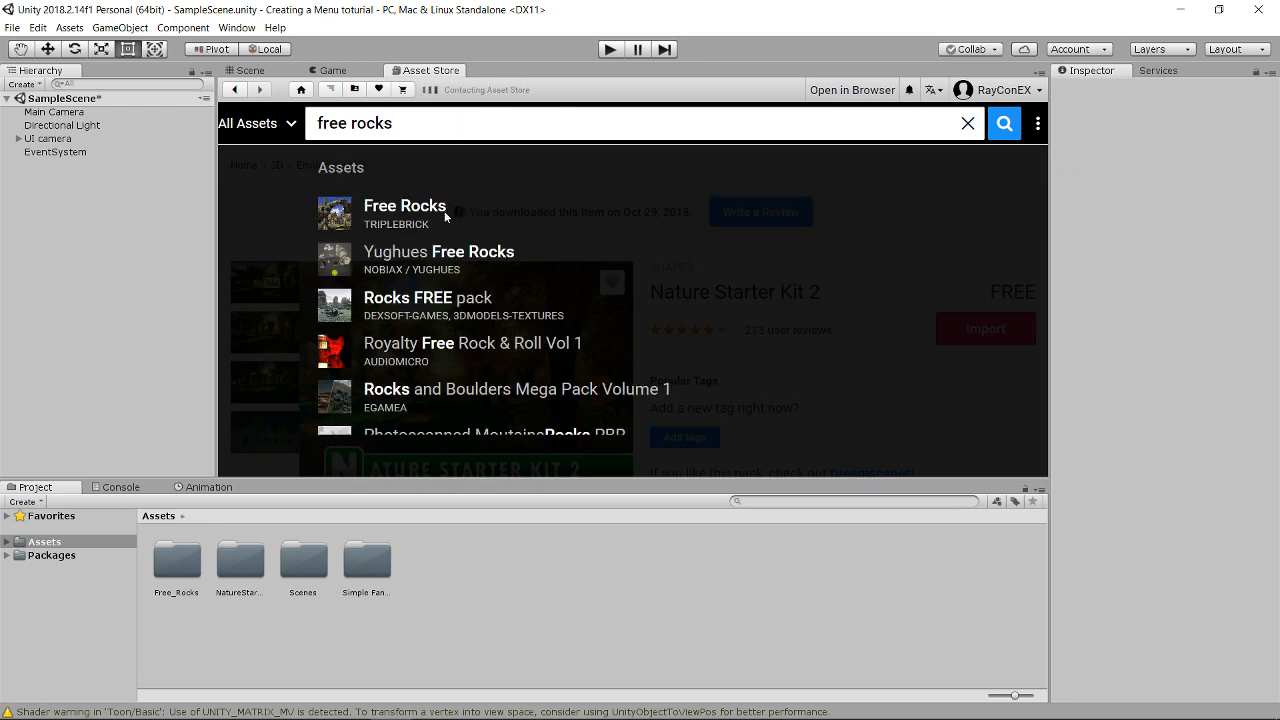
key(Return)
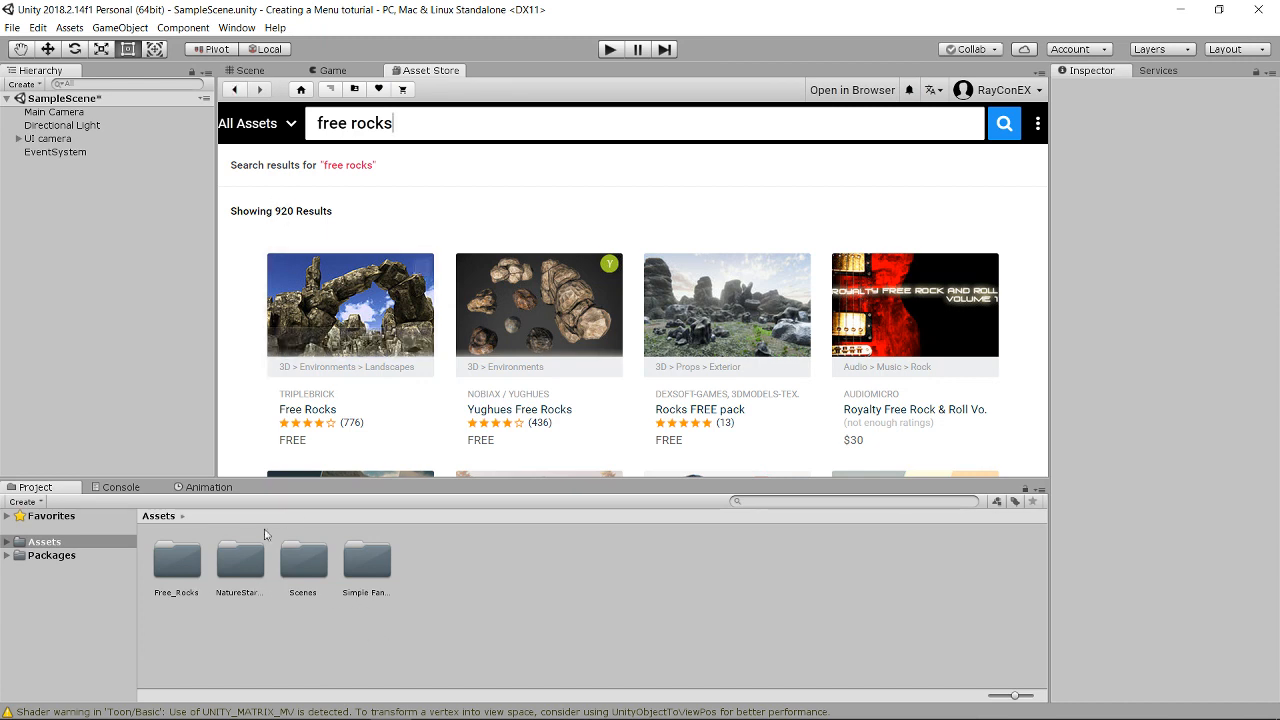
click(185, 579)
click(240, 565)
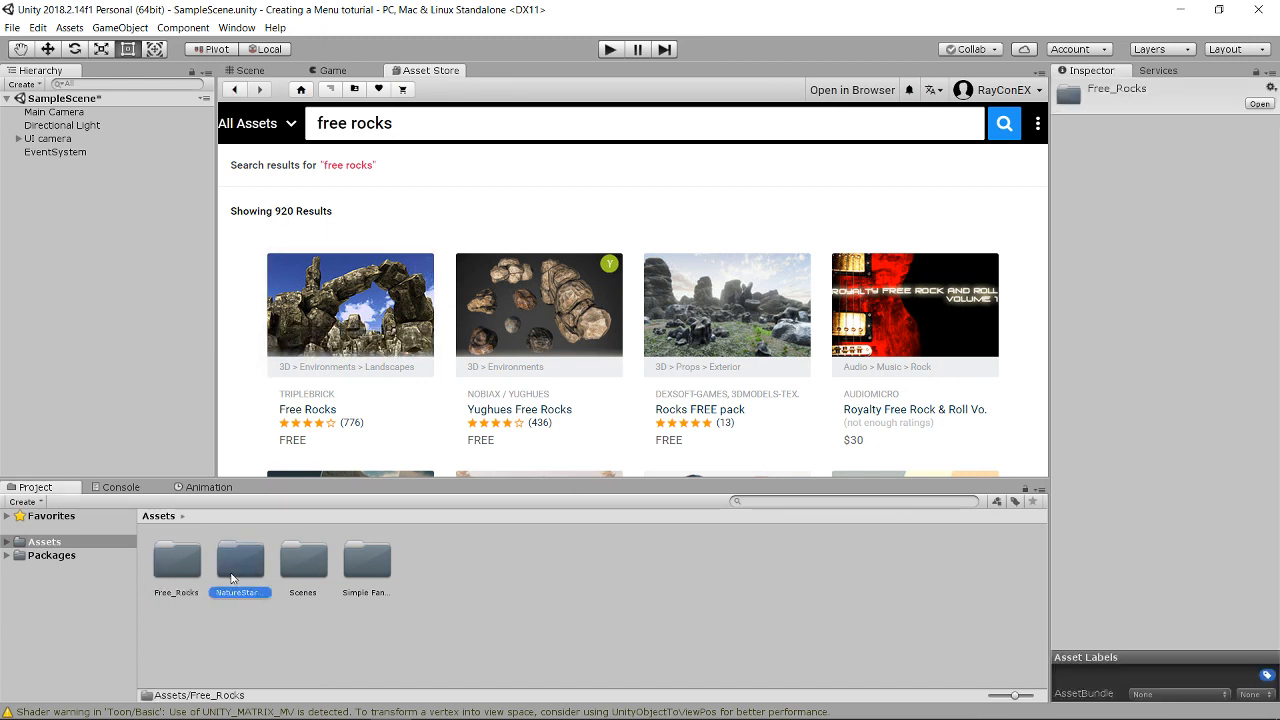
Switch the scene view from 2D to 3D and add a Terrain object to SampleScene
click(250, 72)
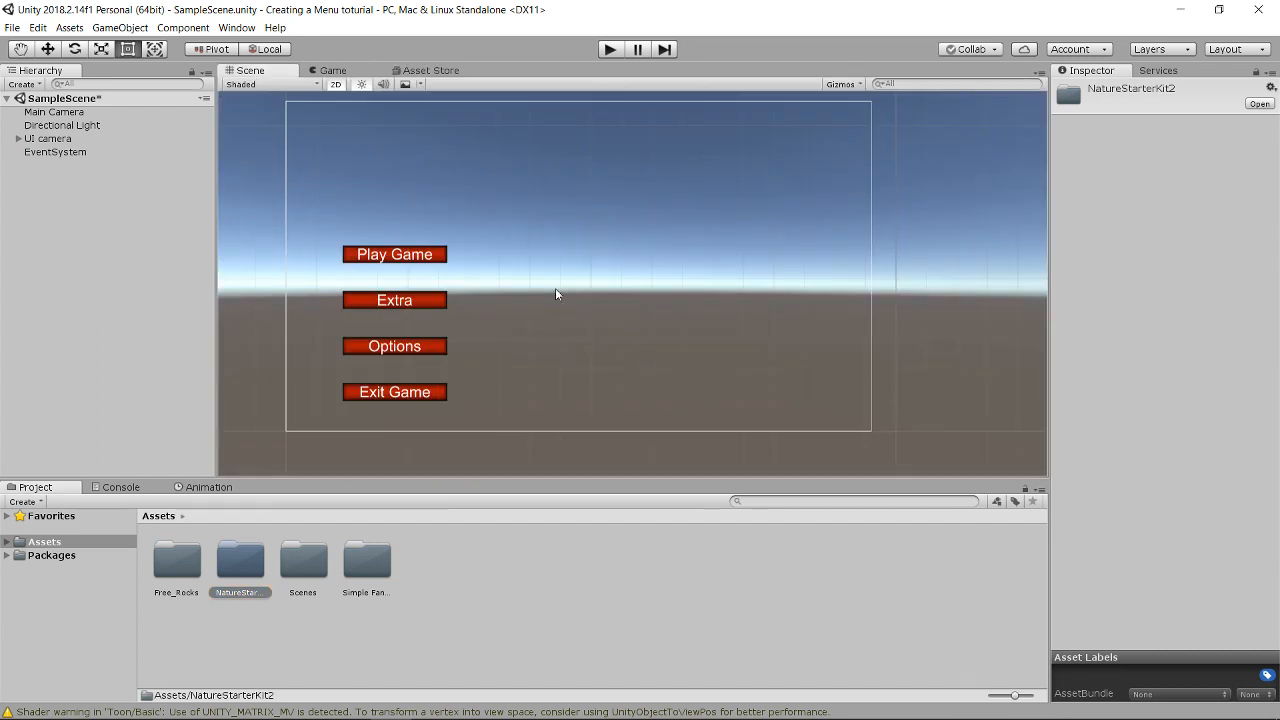
scroll(557, 293, up, 1)
click(342, 84)
key(w)
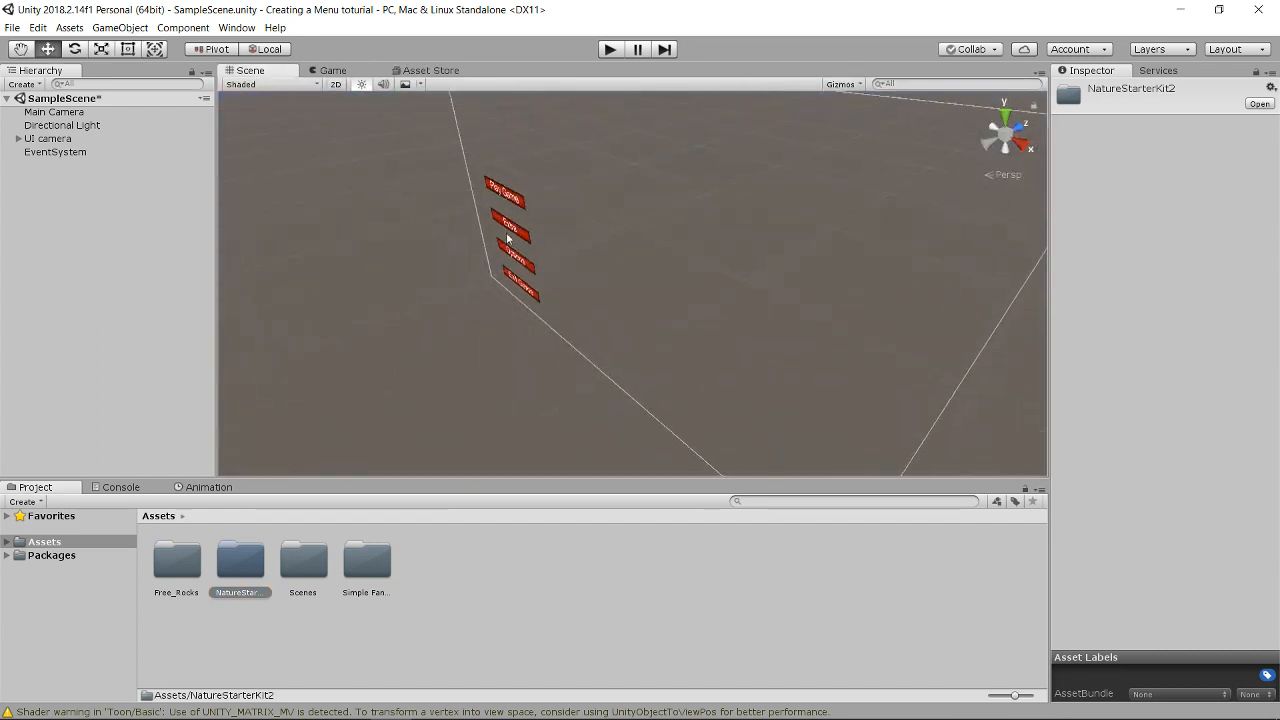
right_click(43, 246)
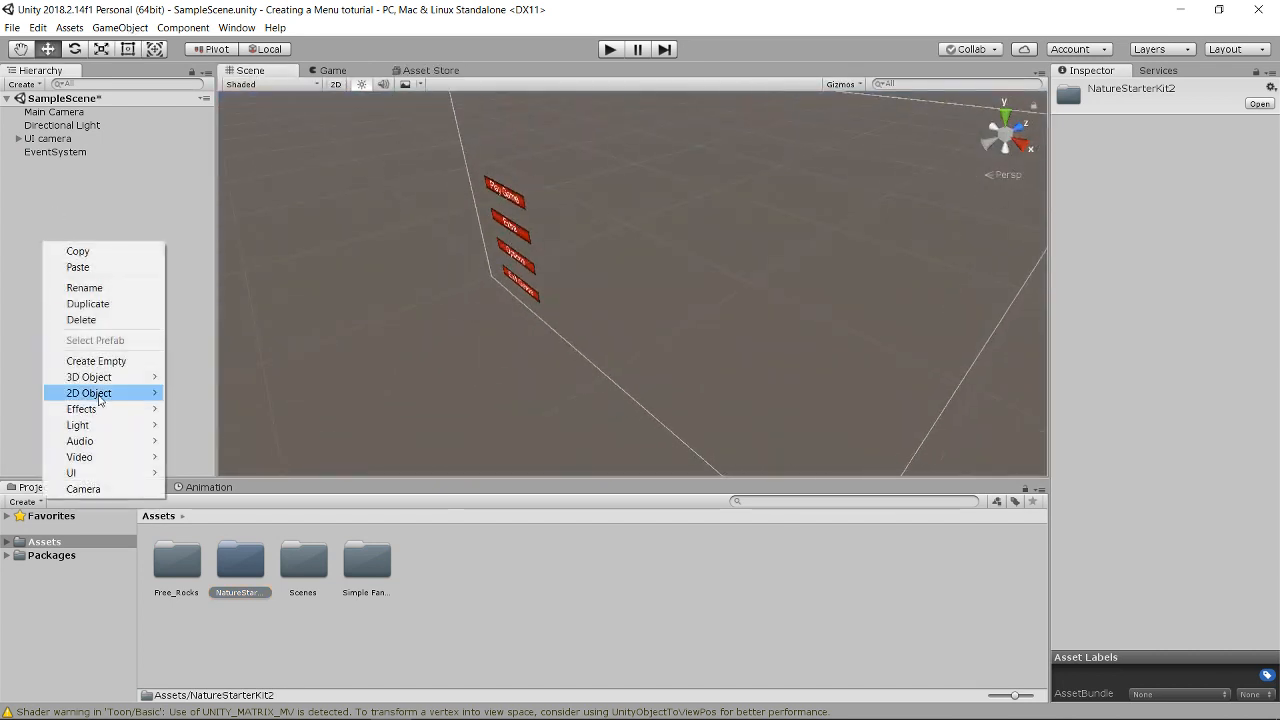
mouse_move(125, 379)
click(205, 505)
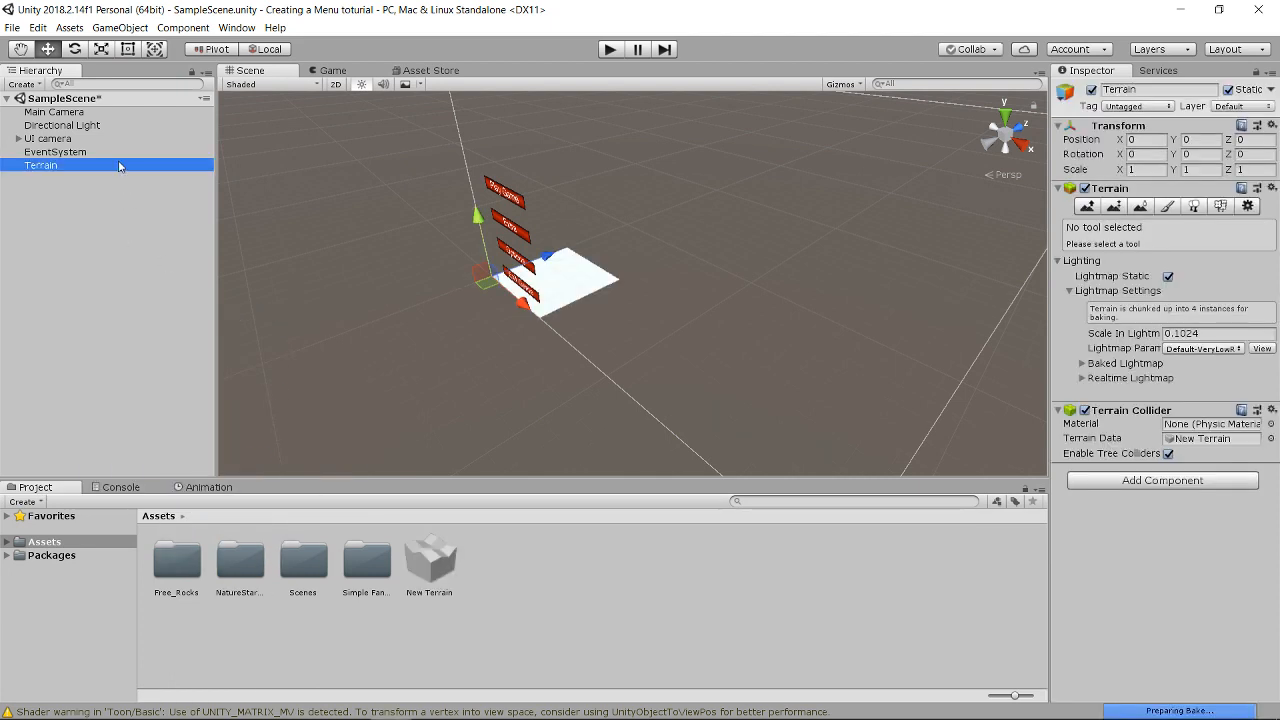
Frame the terrain in the scene view and turn off its Lightmap Static option
double_click(58, 166)
scroll(716, 284, up, 12)
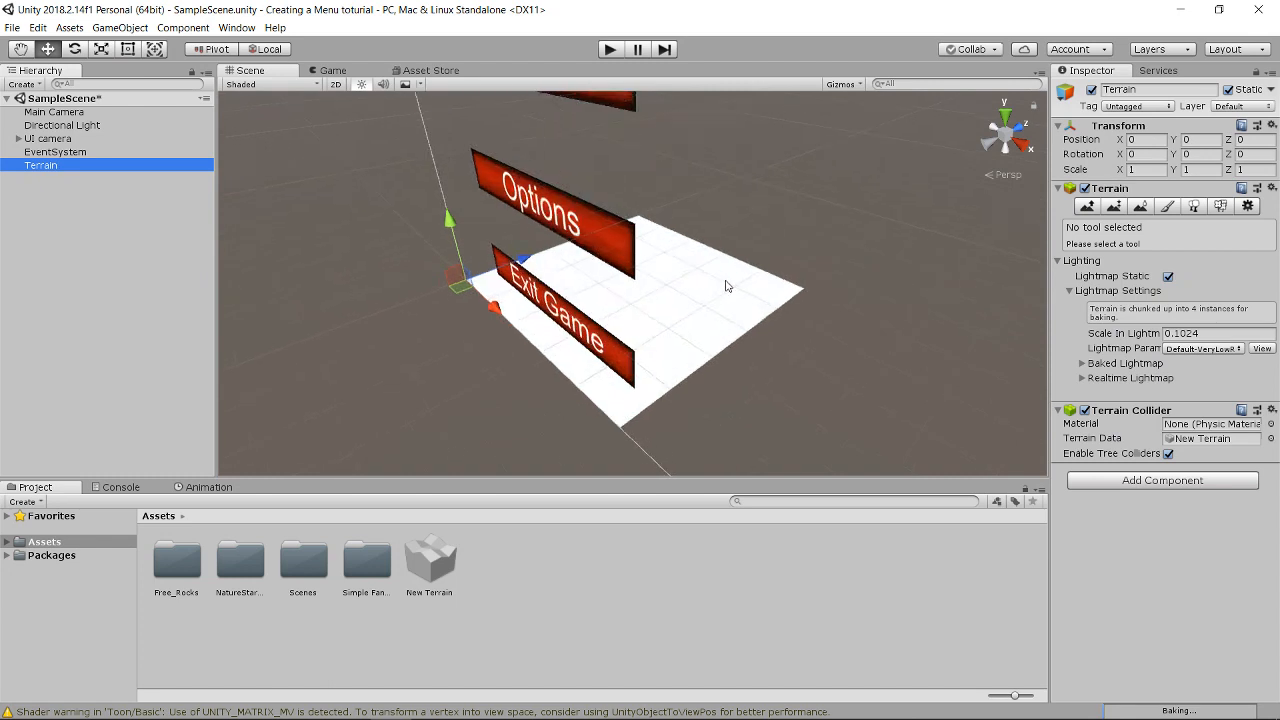
alt+drag(681, 292, 603, 292)
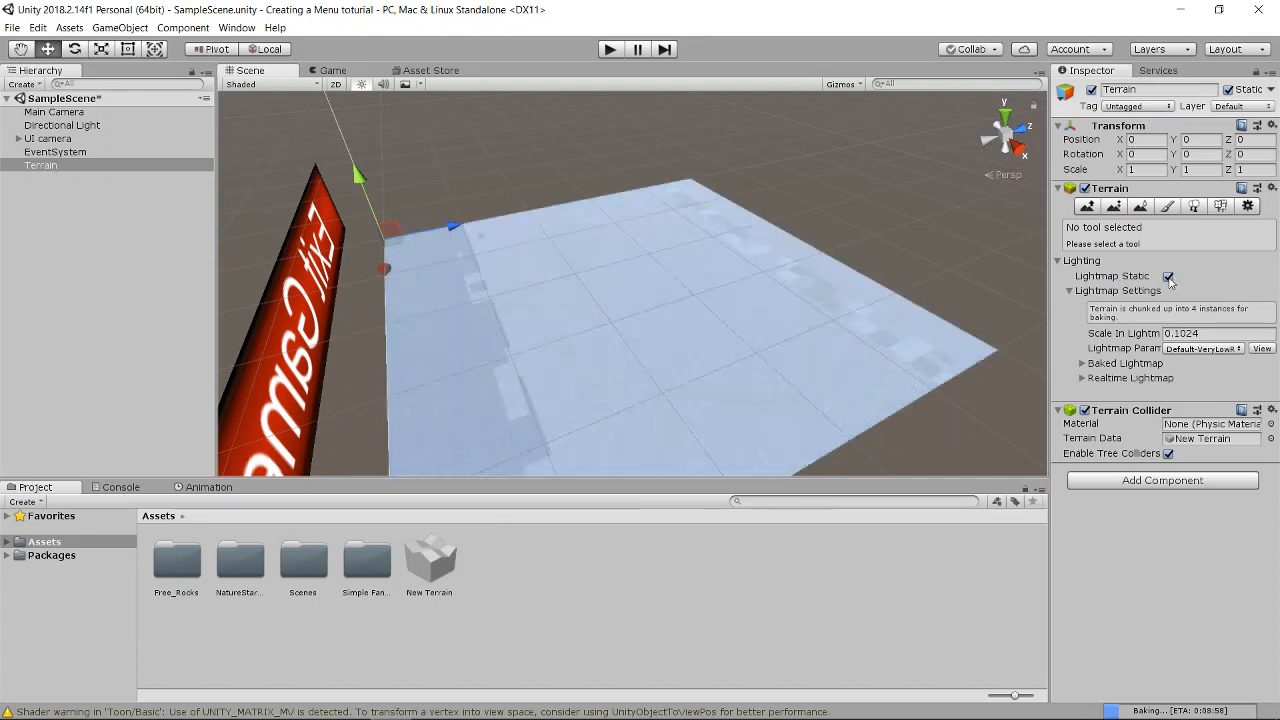
click(1168, 277)
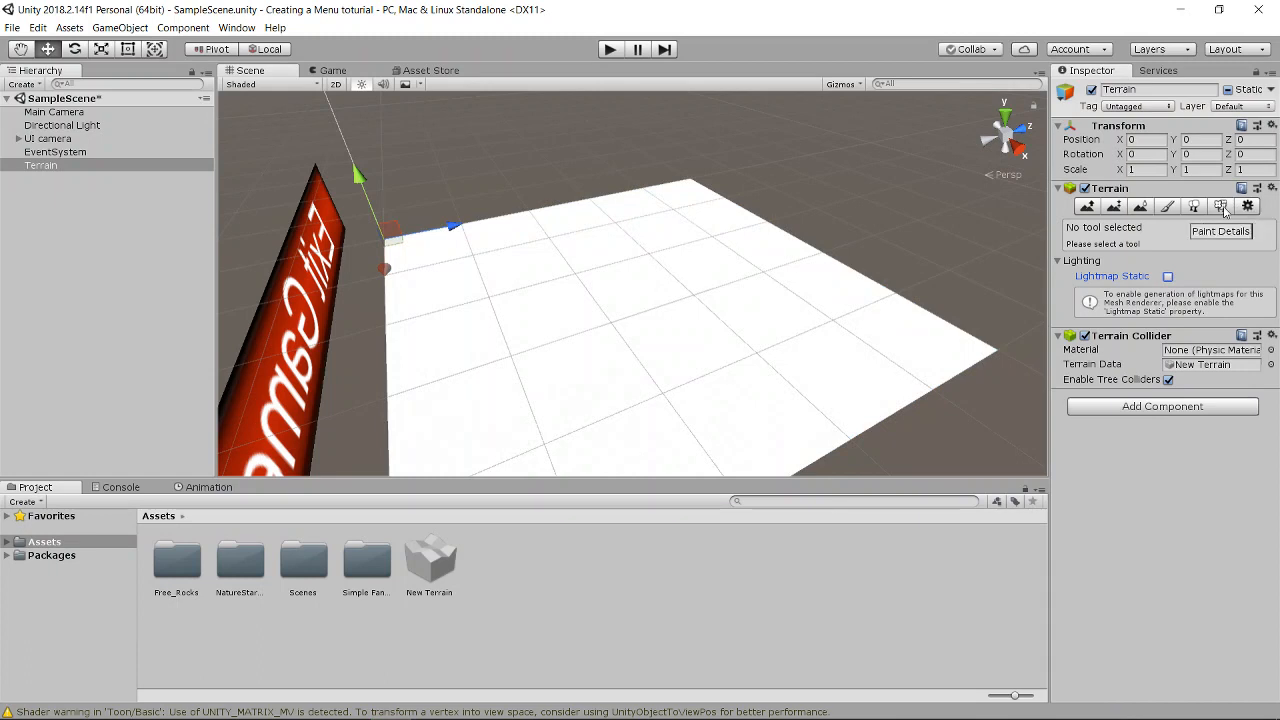
click(1221, 206)
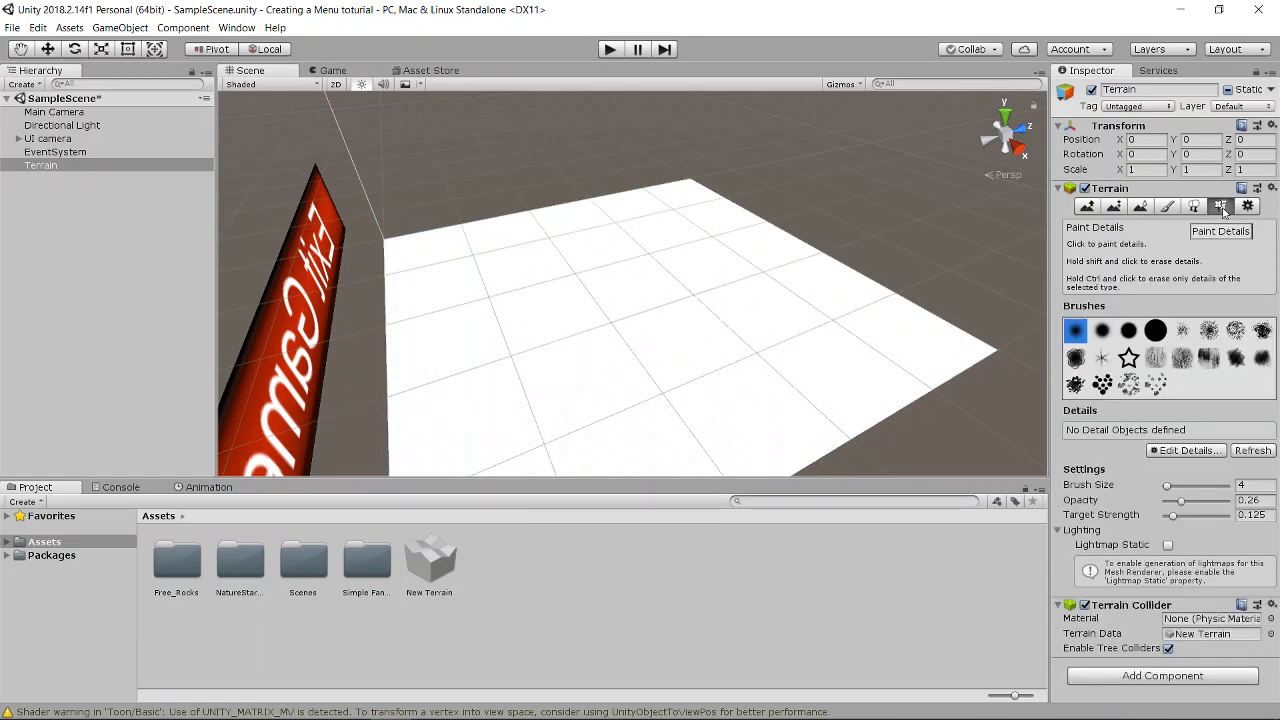
click(1173, 452)
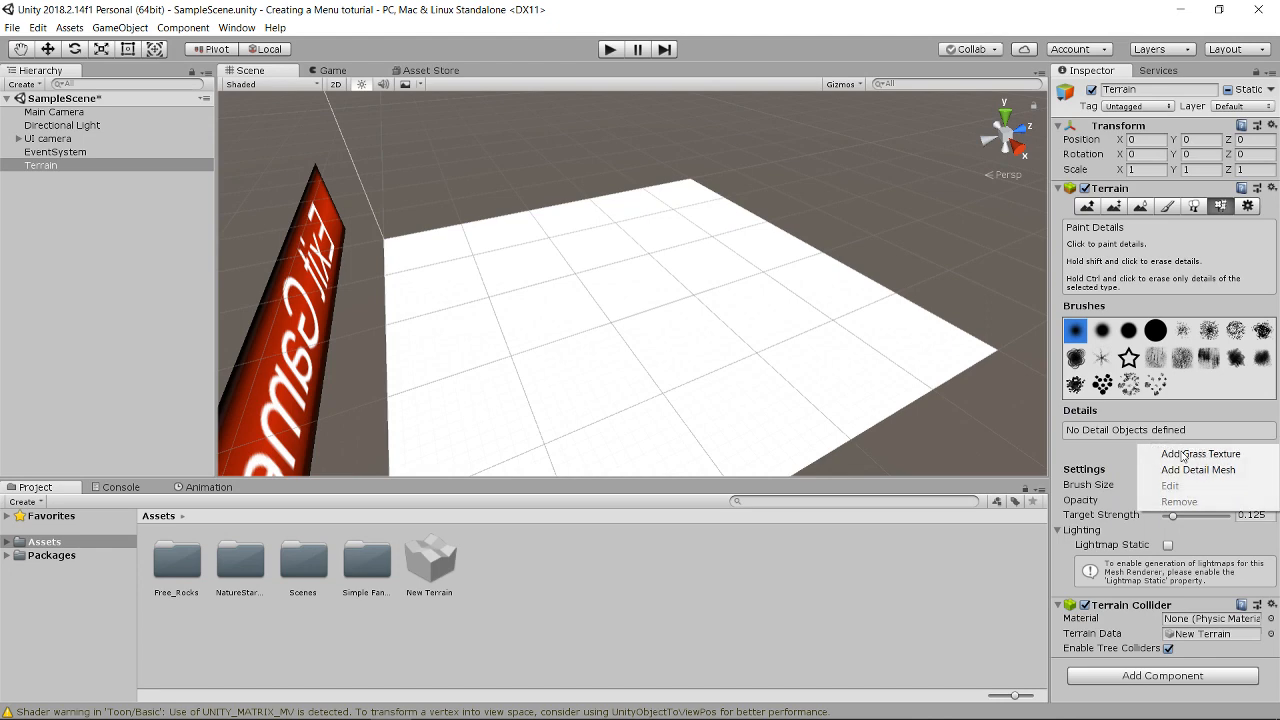
click(1193, 206)
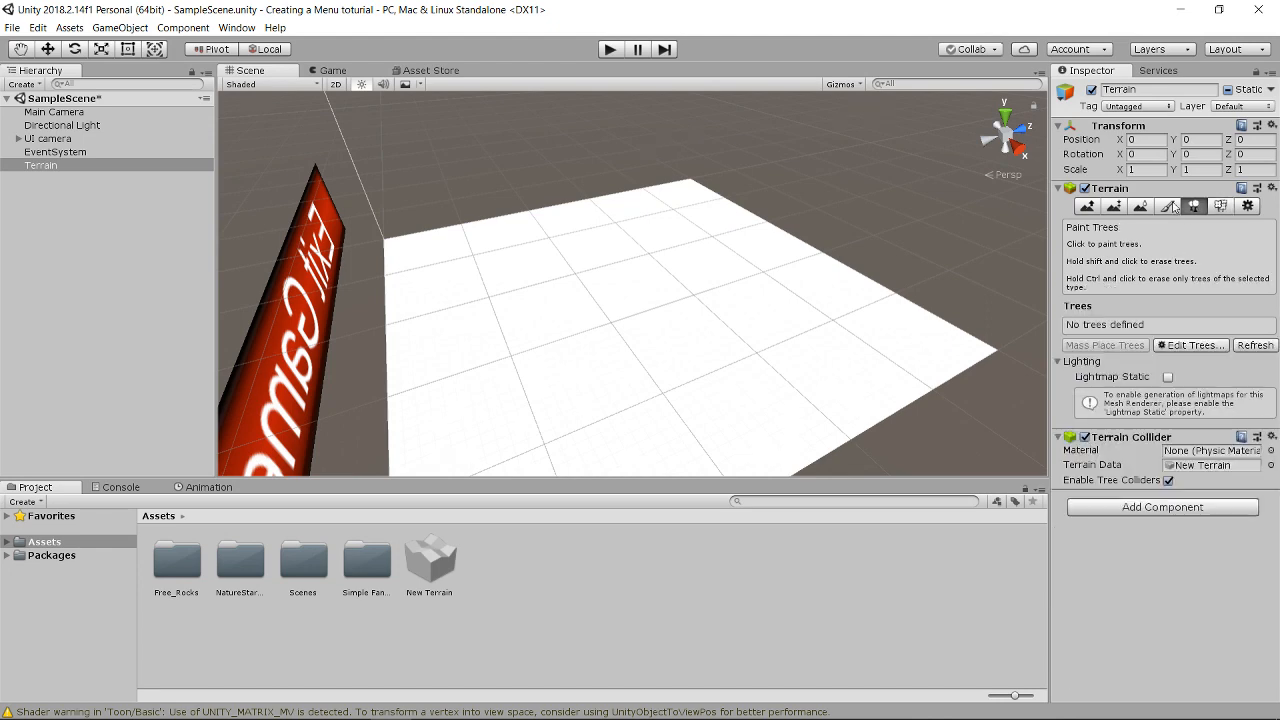
Add the green ground01 texture from NatureStarterKit2 as the terrain's paint texture
click(1167, 206)
click(1205, 409)
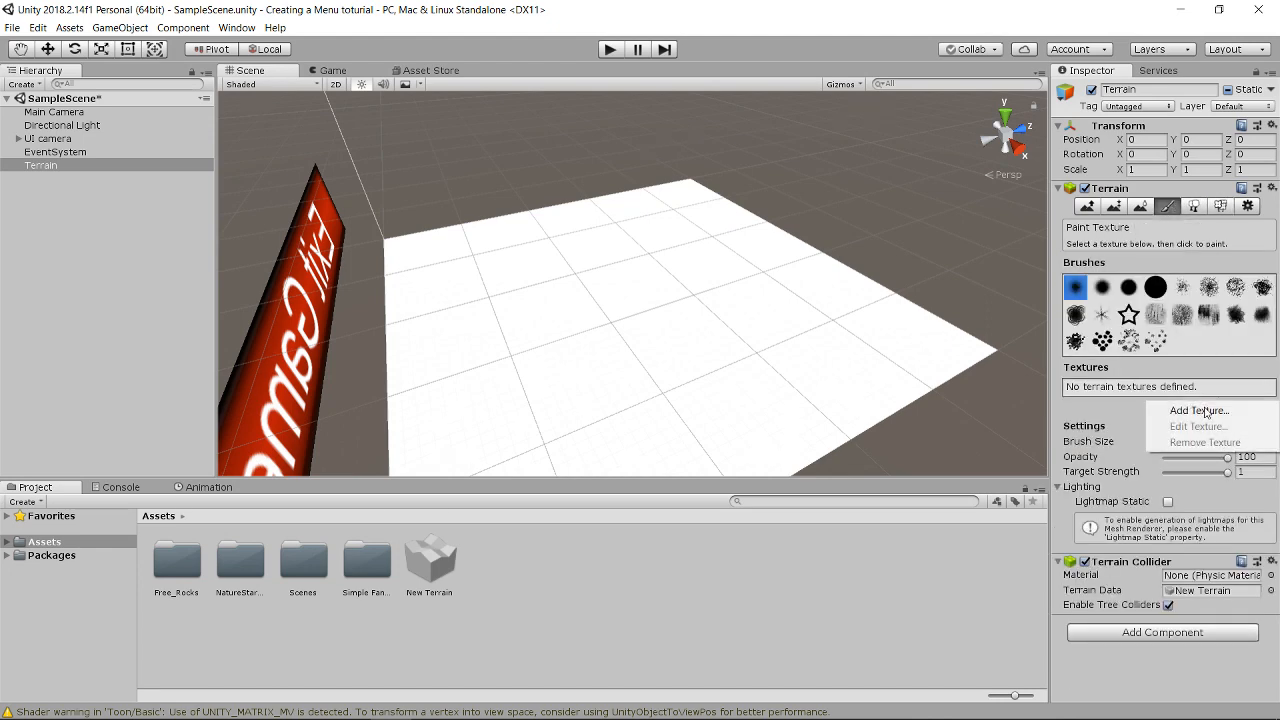
click(1200, 410)
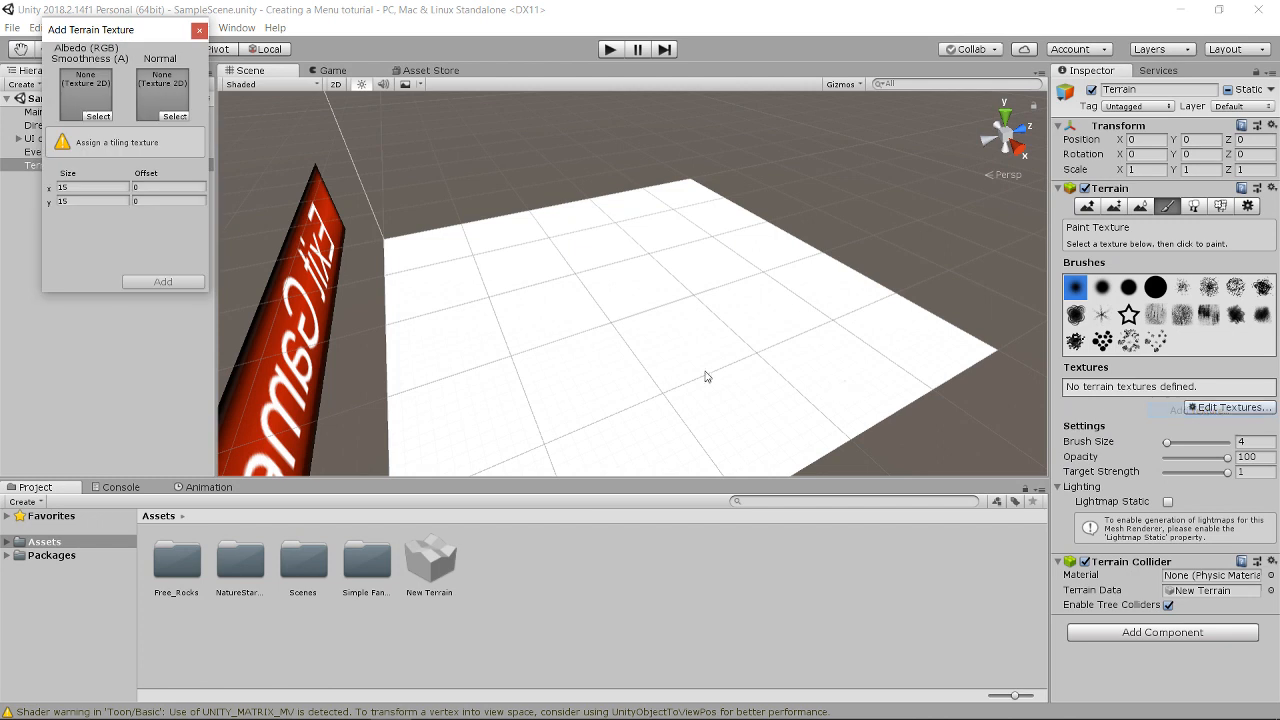
click(95, 118)
scroll(120, 150, down, 6)
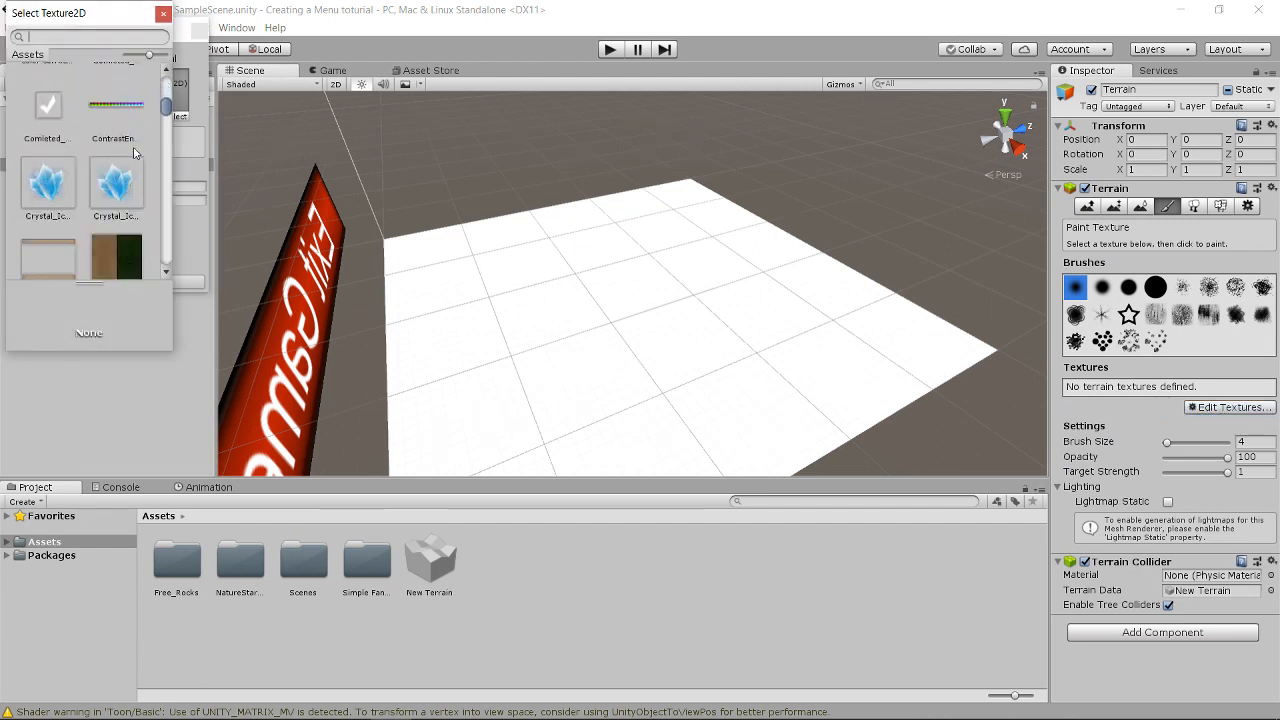
scroll(134, 152, down, 10)
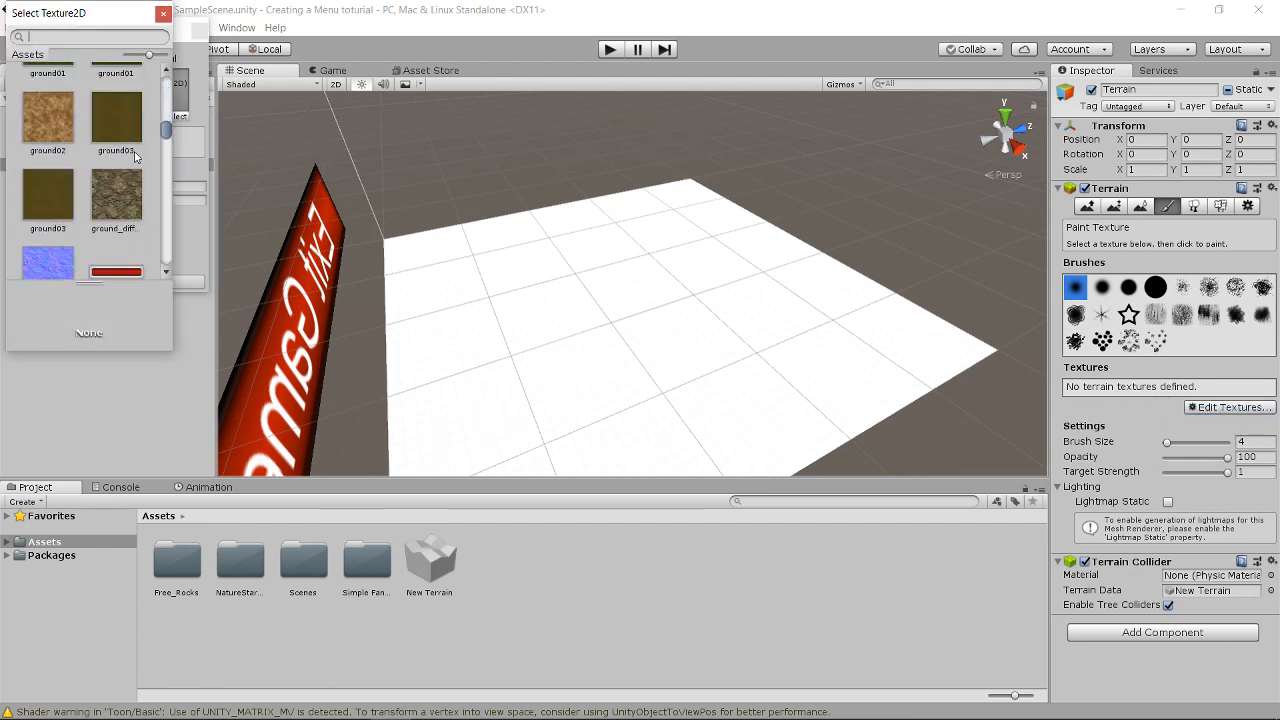
scroll(136, 156, up, 2)
click(118, 150)
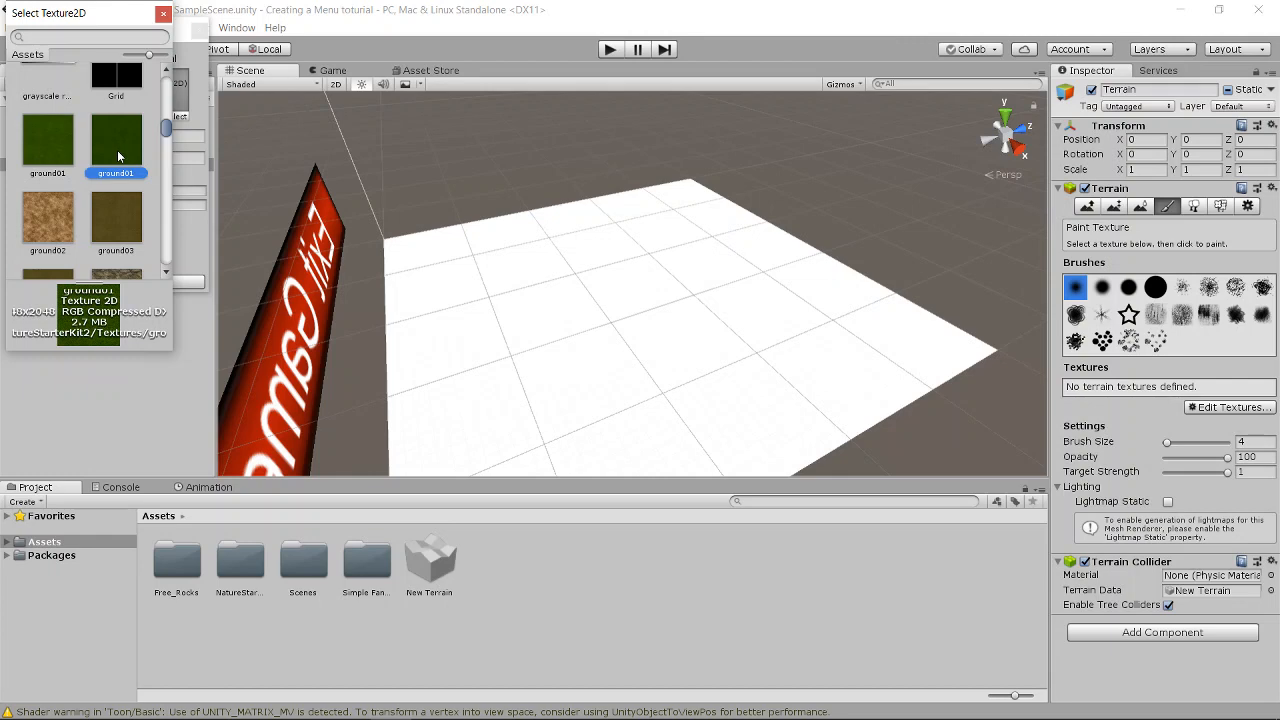
double_click(118, 150)
click(165, 283)
Place the cliff prefab from the Free_Rocks _prefabs folder on the grass terrain
scroll(574, 297, up, 5)
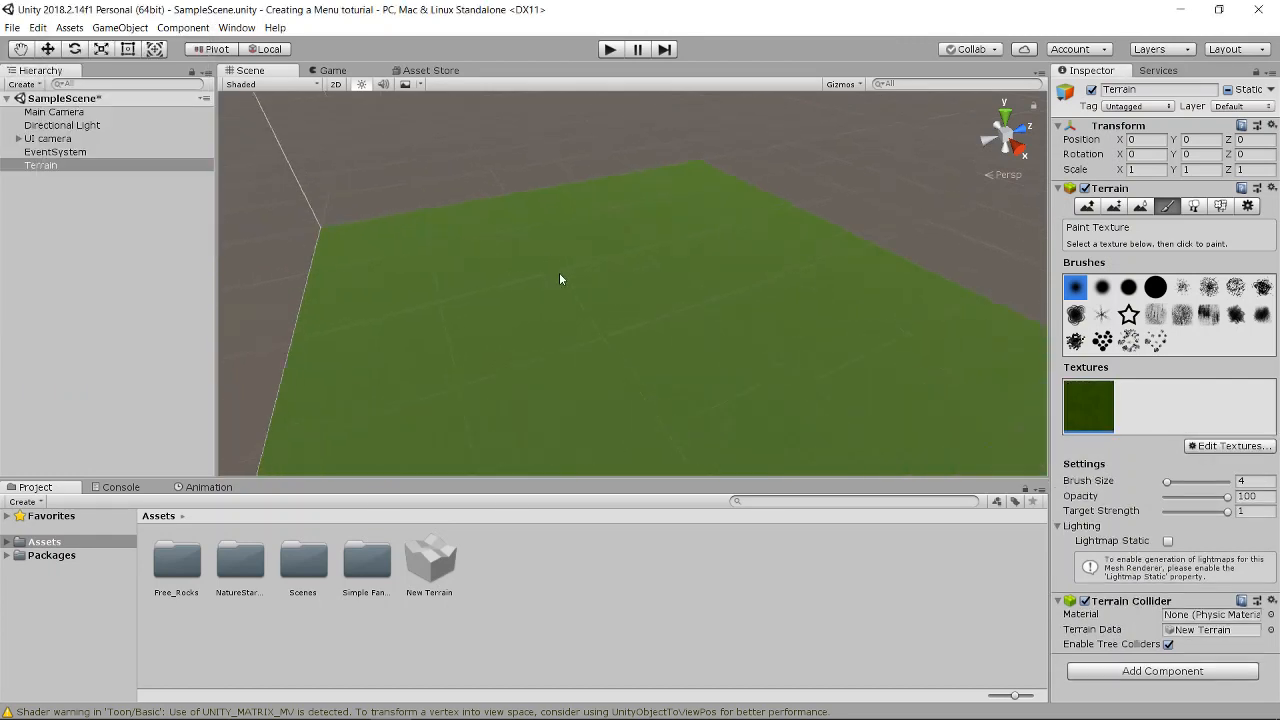
scroll(575, 298, up, 3)
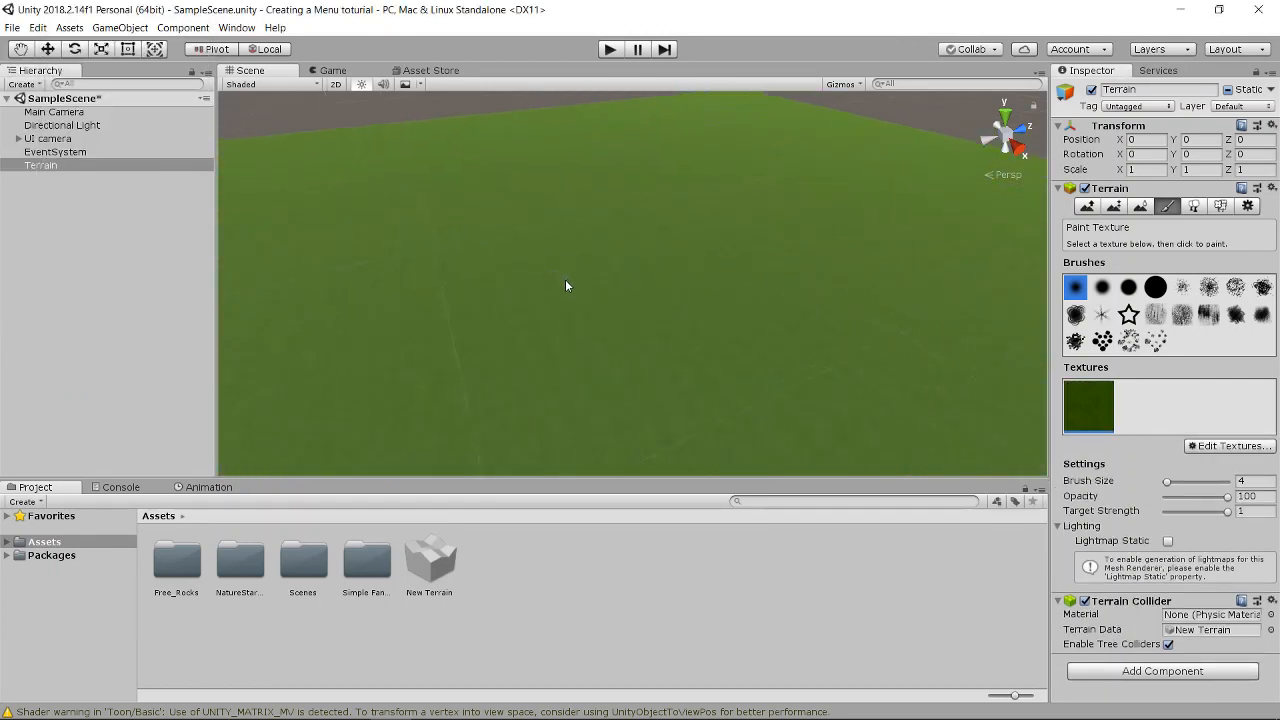
scroll(589, 271, up, 2)
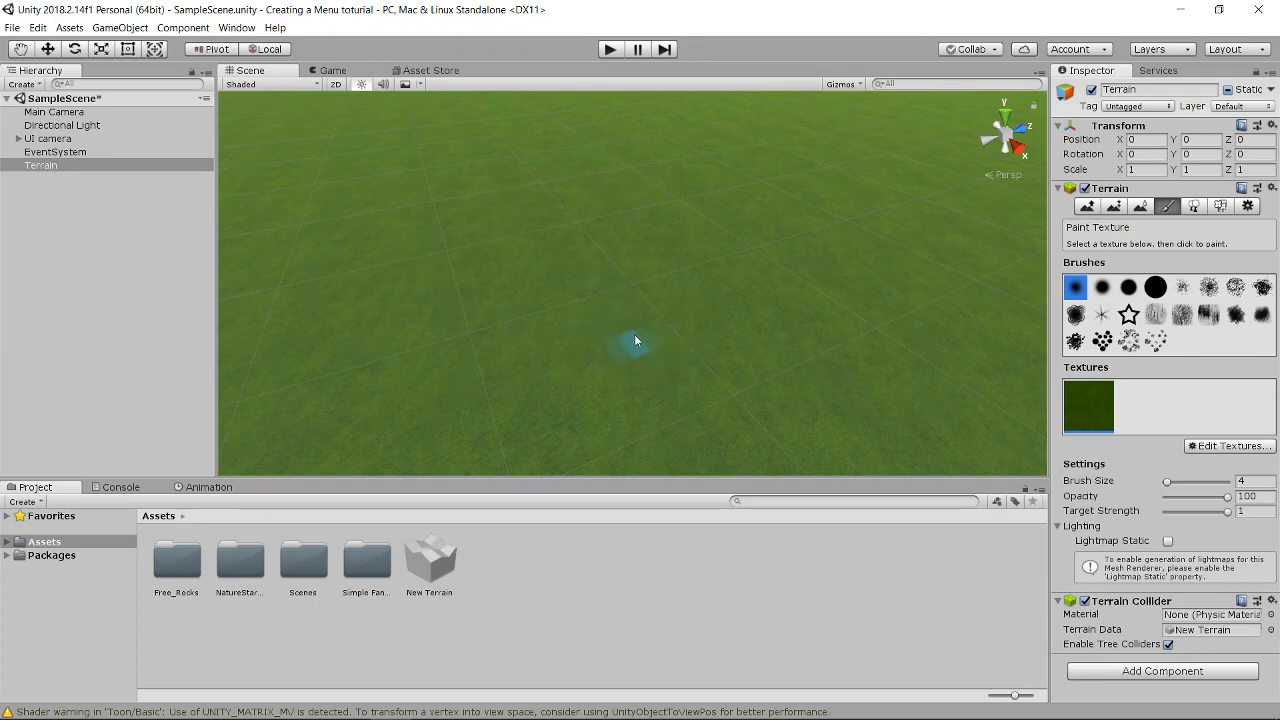
scroll(420, 280, up, 3)
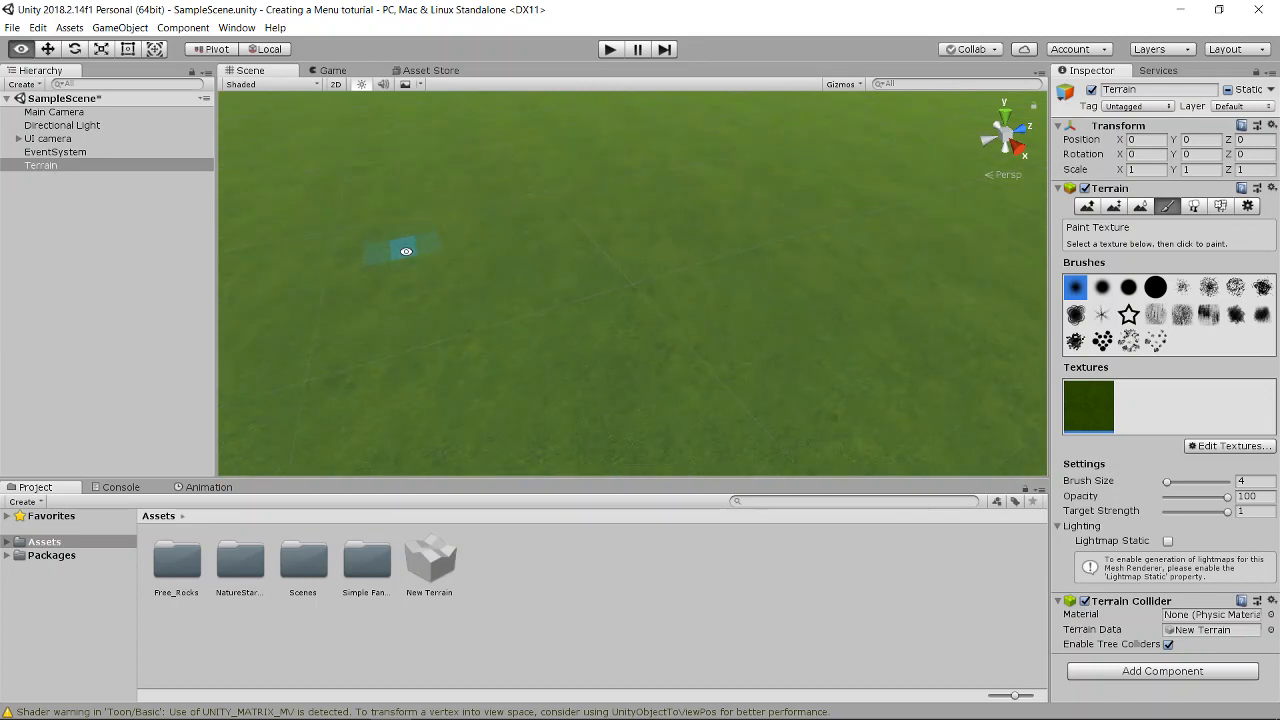
alt+drag(443, 251, 405, 237)
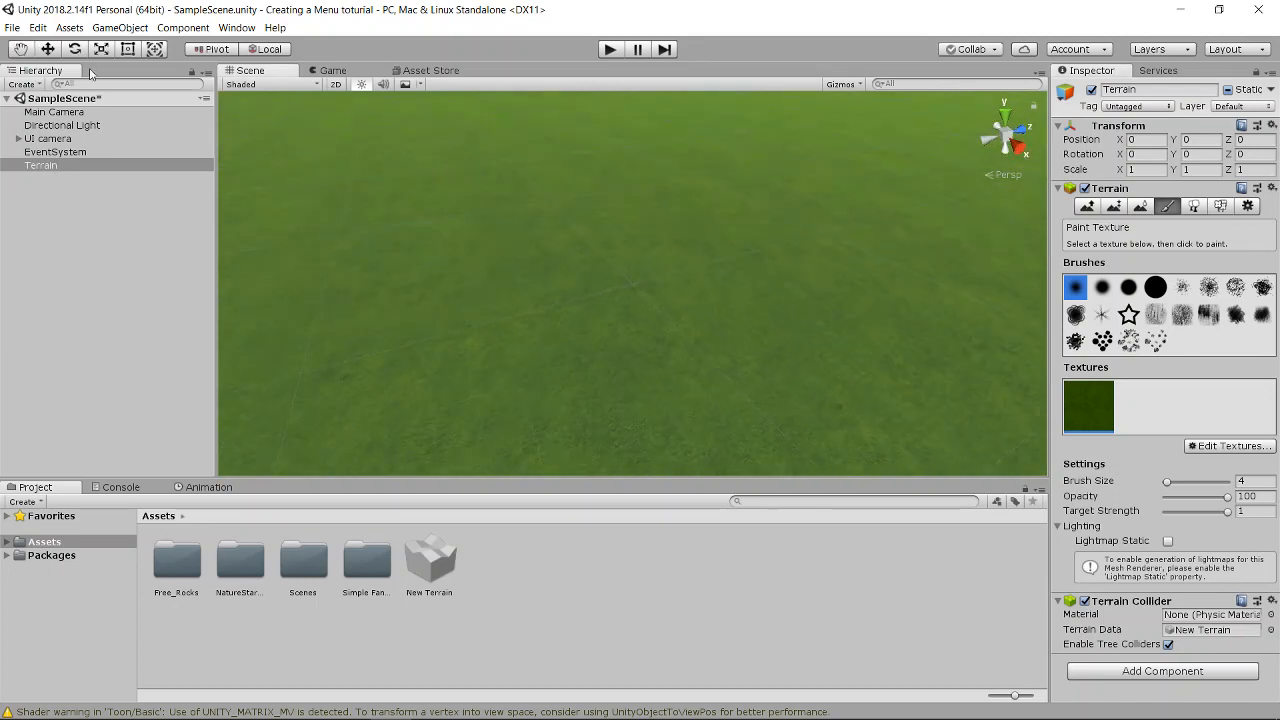
click(21, 49)
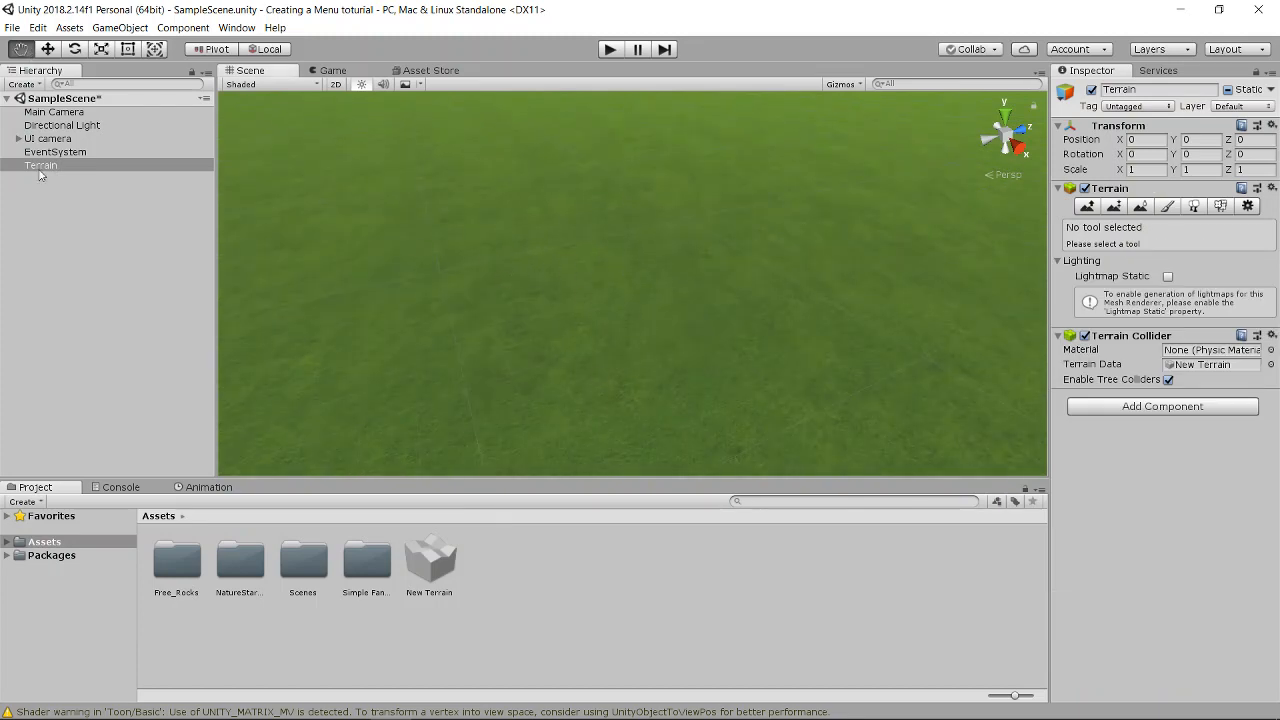
double_click(177, 566)
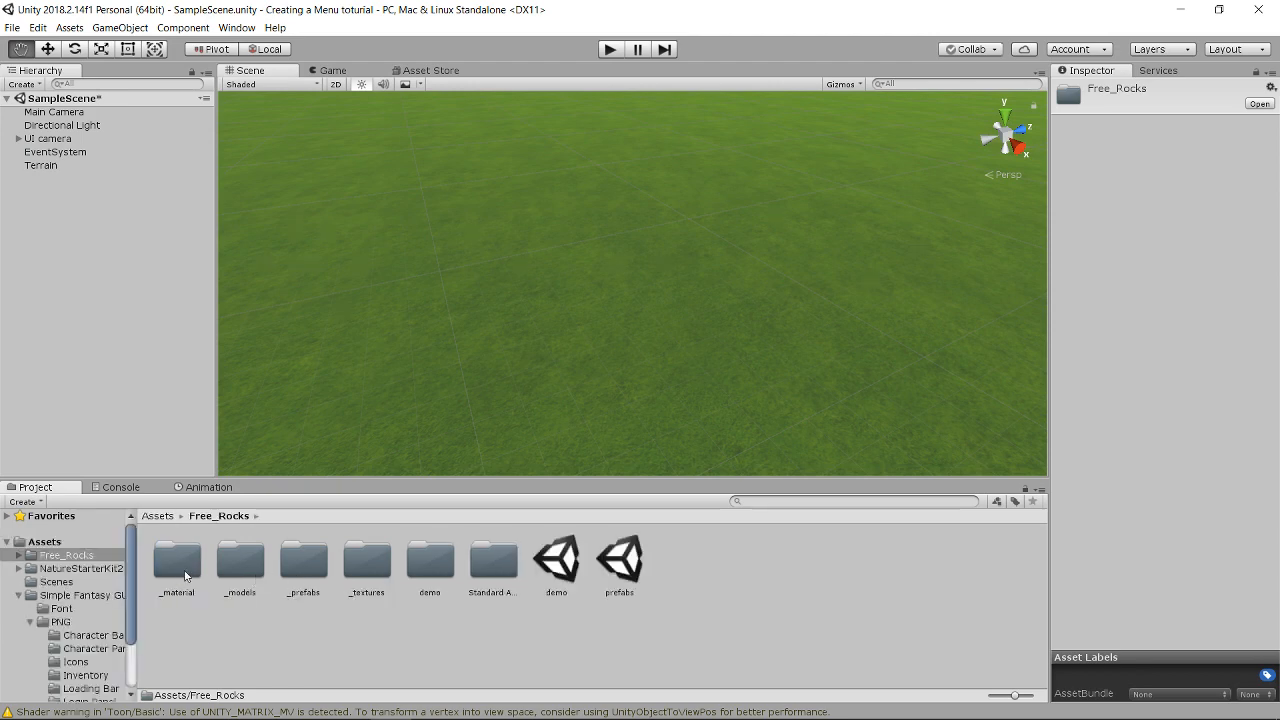
double_click(313, 566)
drag(183, 567, 838, 177)
key(e)
click(740, 268)
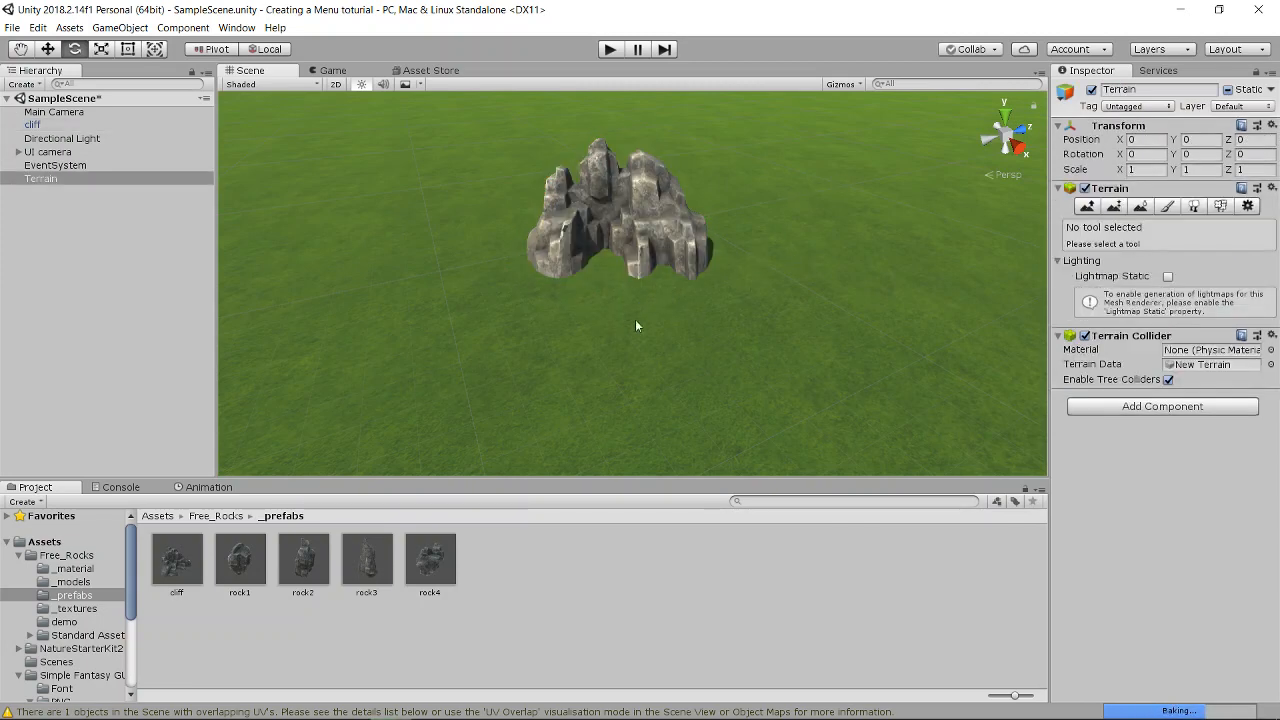
Place two tree03 prefabs from NatureStarterKit2's Nature folder on the terrain, one on each side of the cliff
right_drag(635, 320, 828, 285)
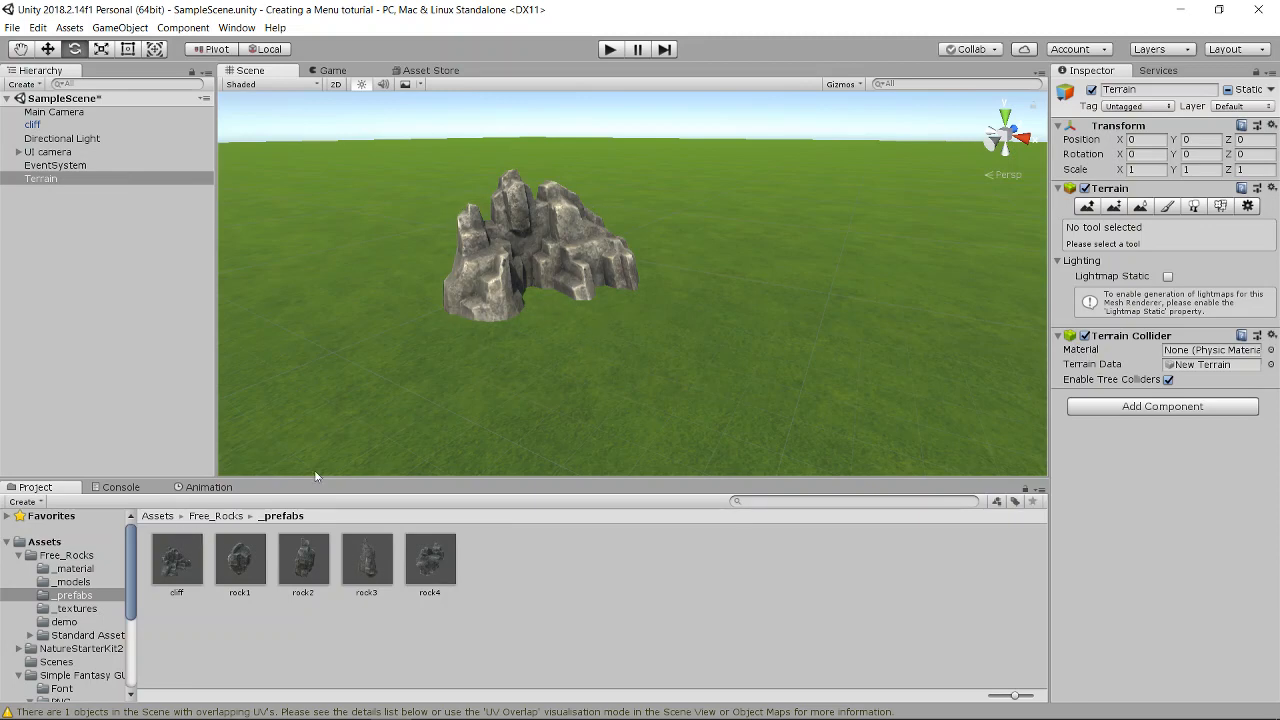
click(159, 516)
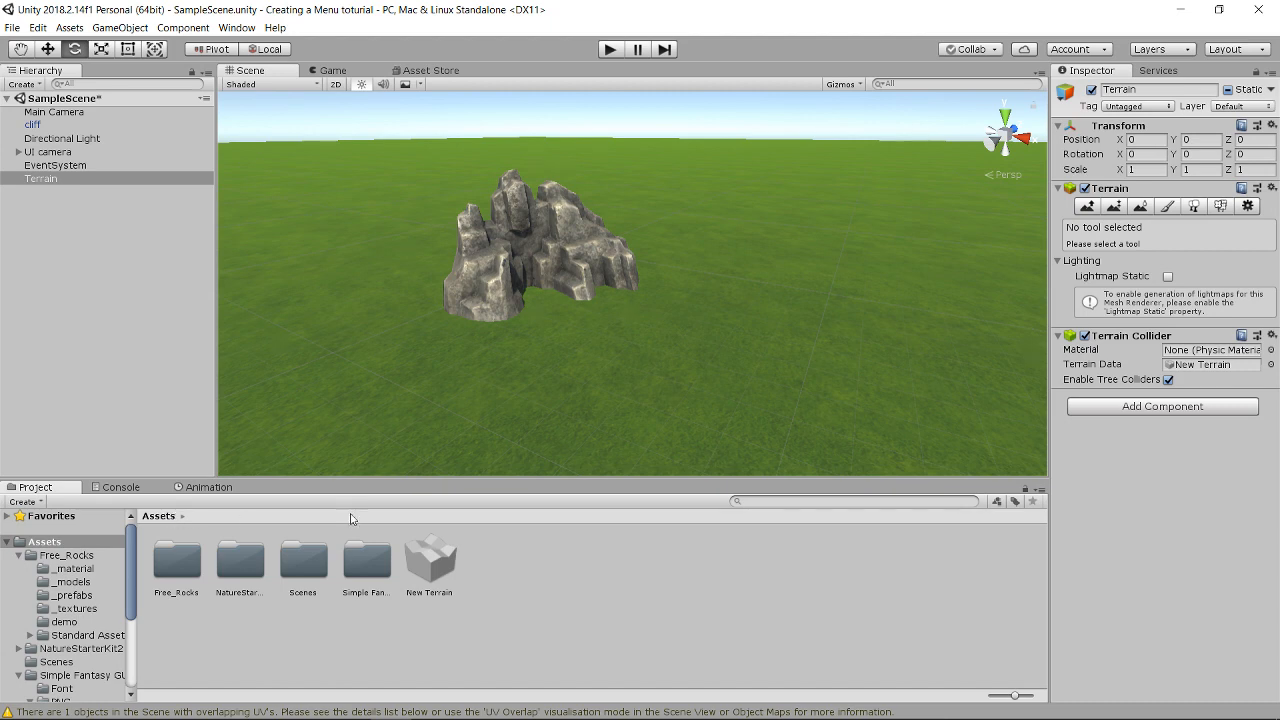
double_click(241, 562)
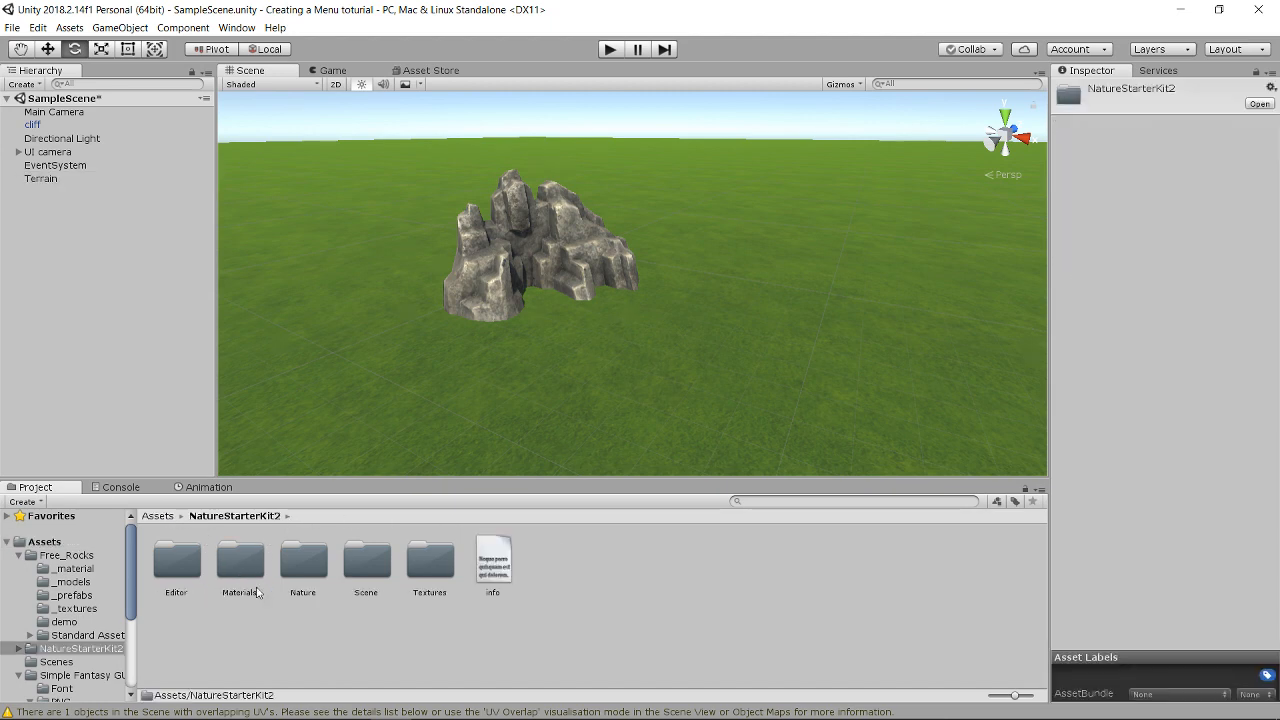
double_click(304, 562)
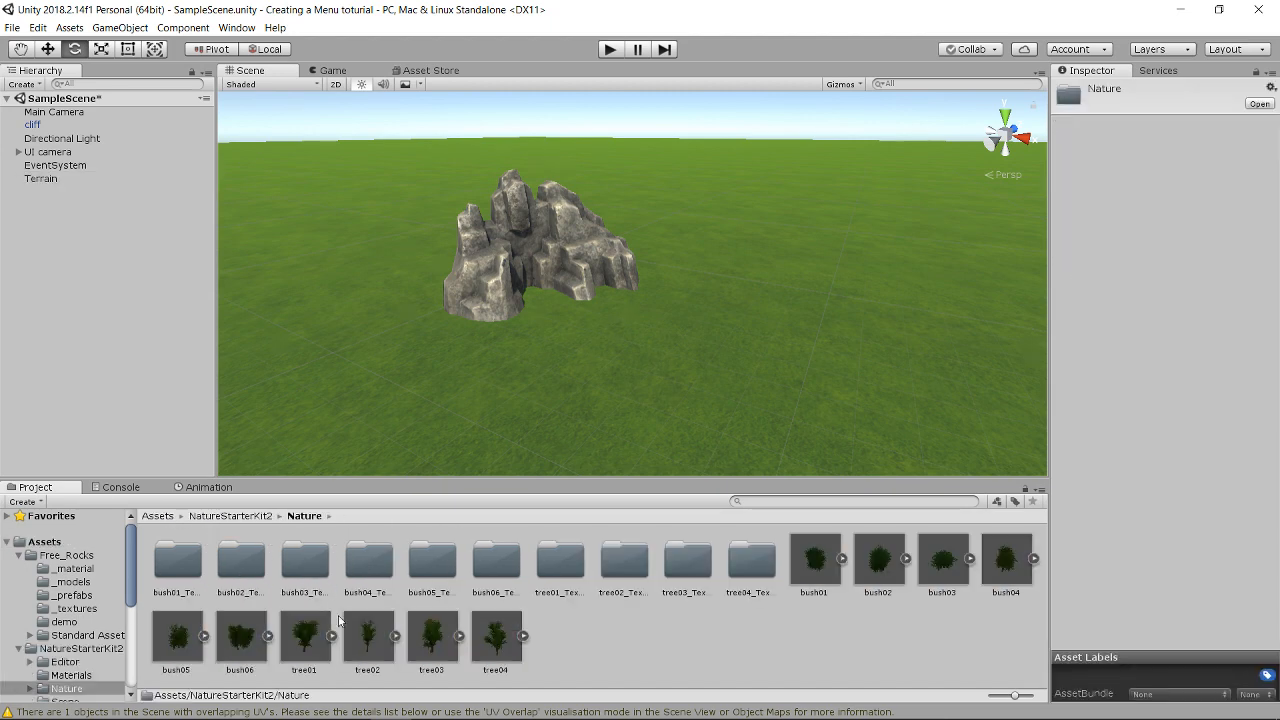
click(495, 640)
click(433, 640)
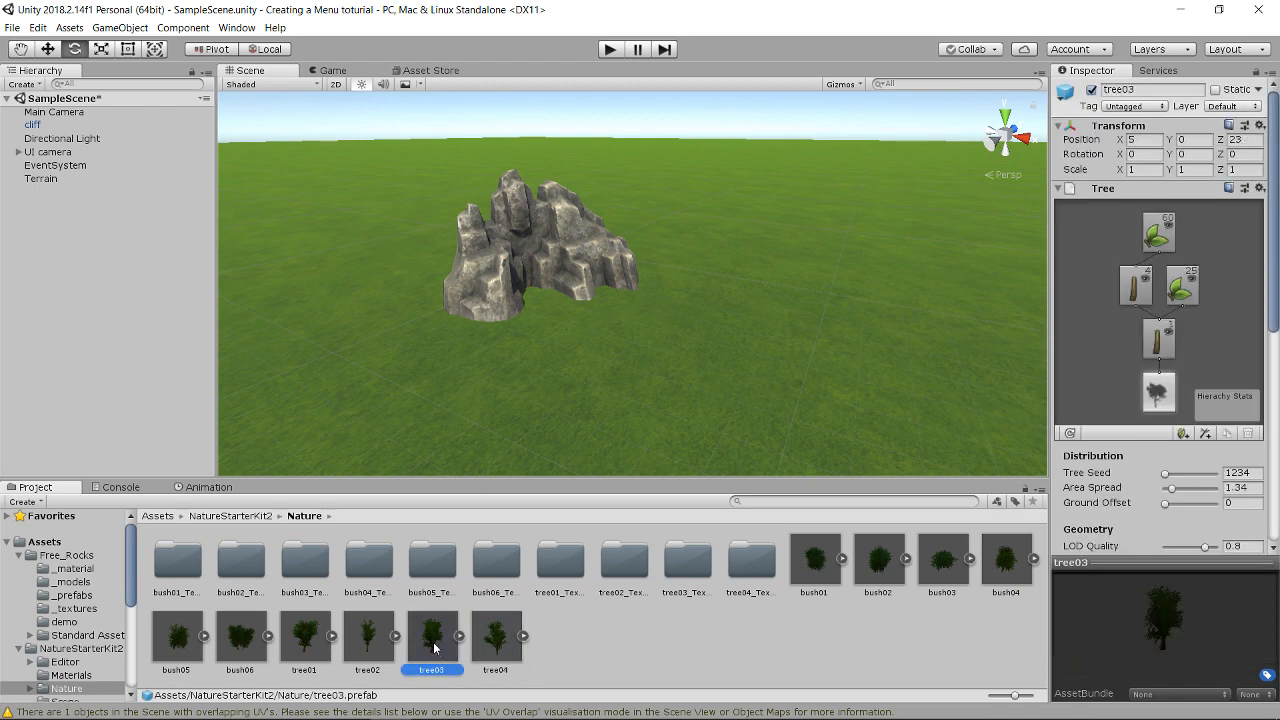
drag(676, 351, 635, 260)
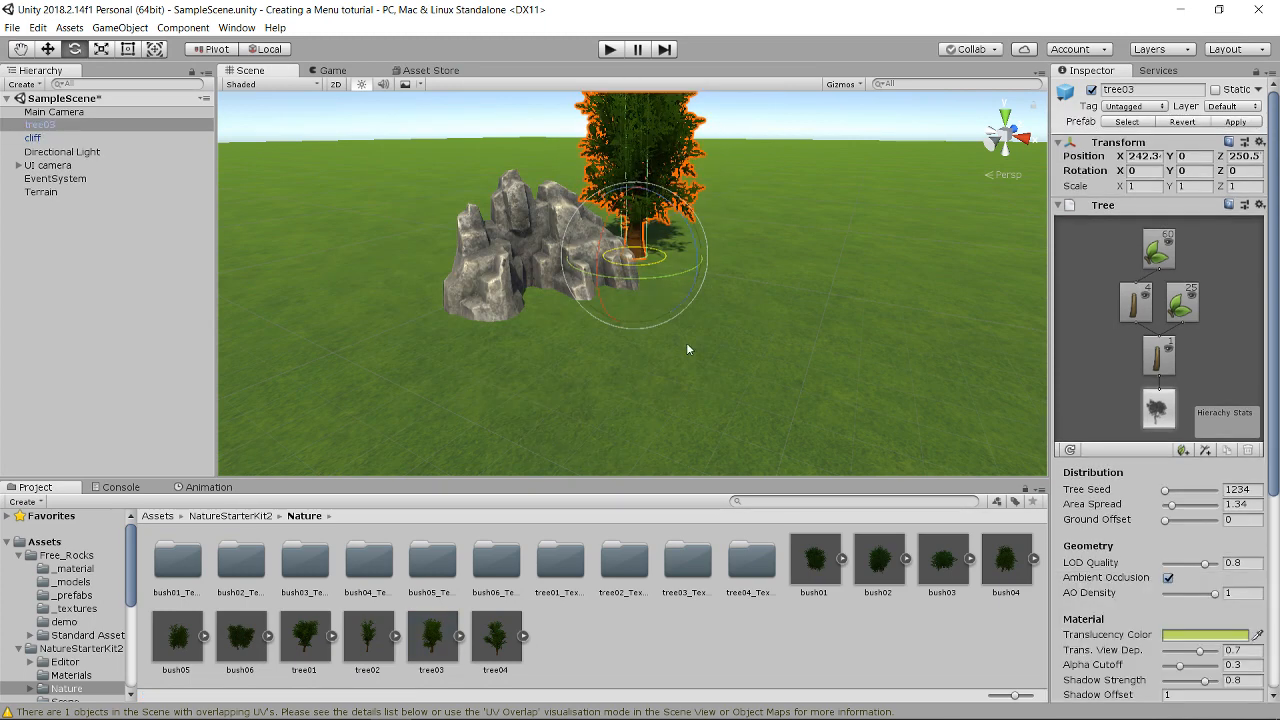
click(686, 349)
click(432, 643)
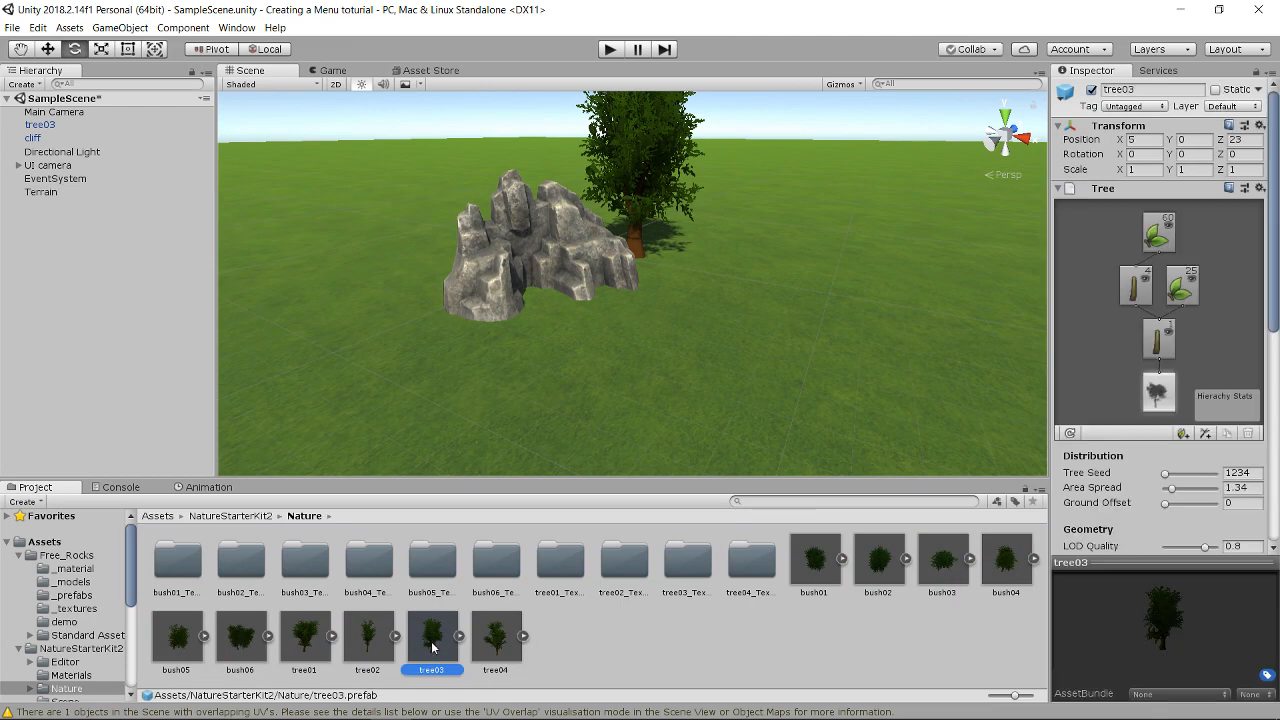
drag(432, 648, 410, 294)
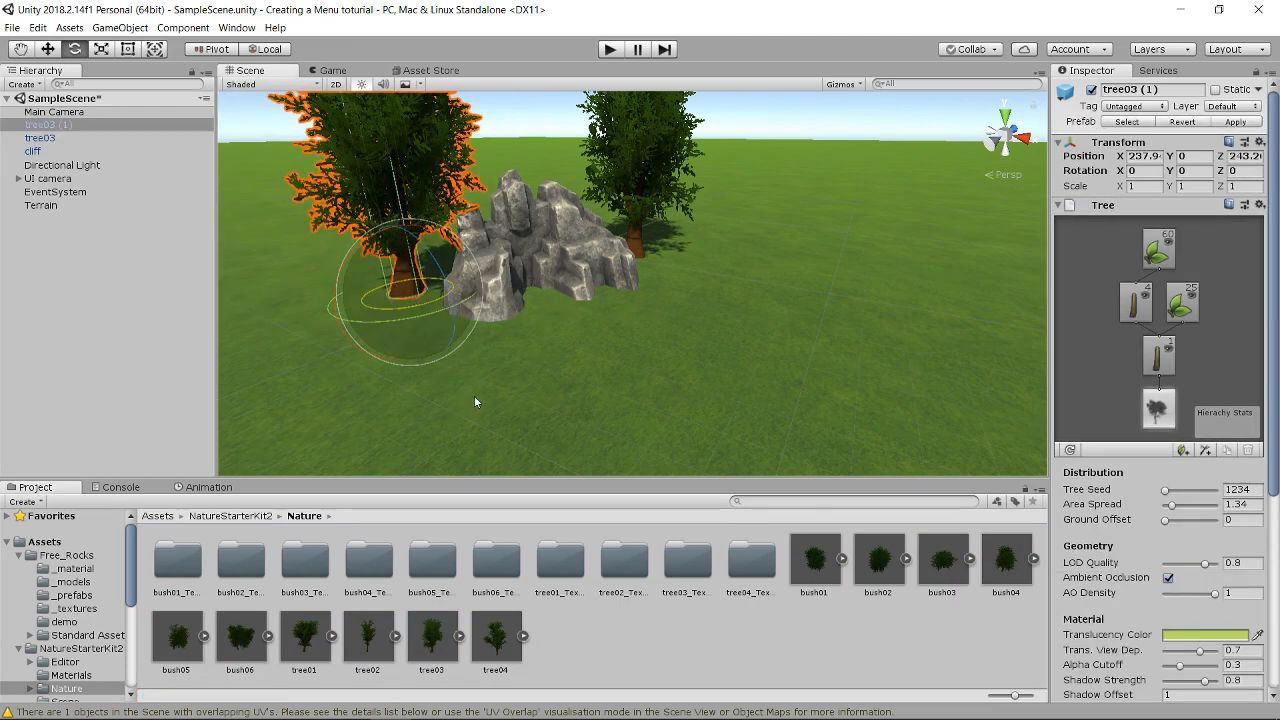
Place a bush01 prefab from the Nature folder in front of the cliff's right-hand end and scale it down slightly
click(497, 645)
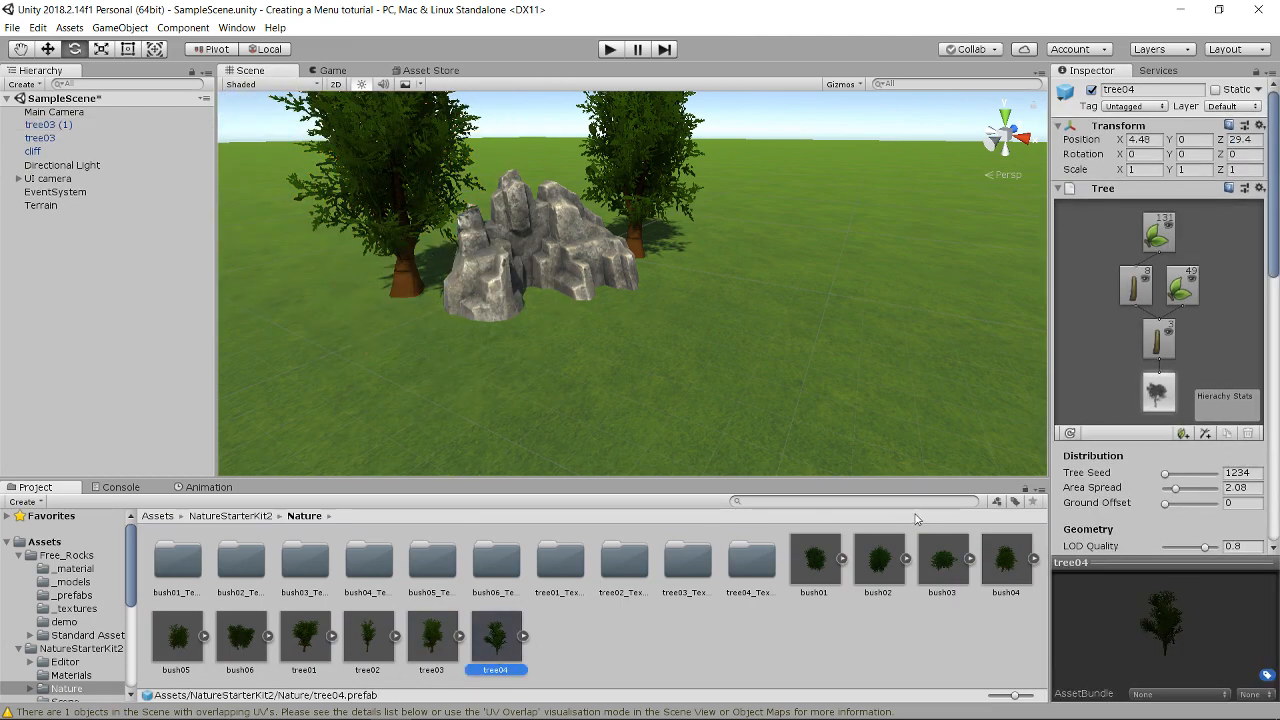
drag(830, 566, 625, 303)
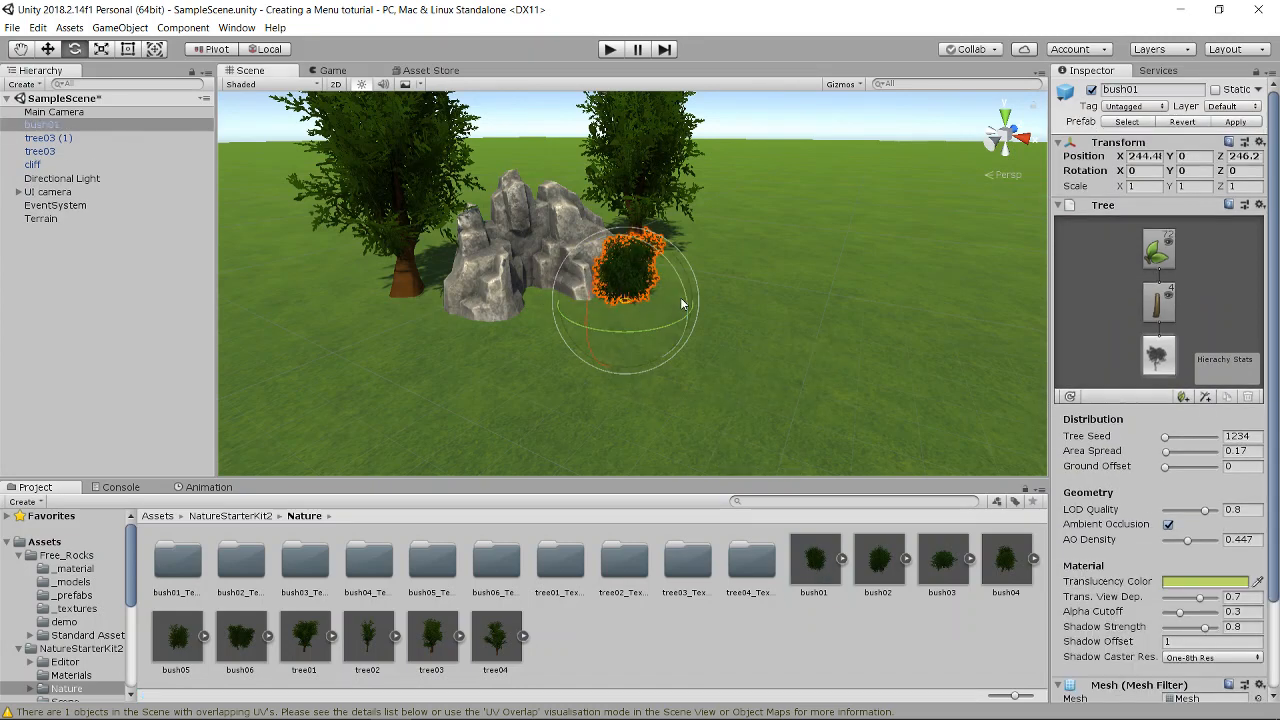
click(101, 49)
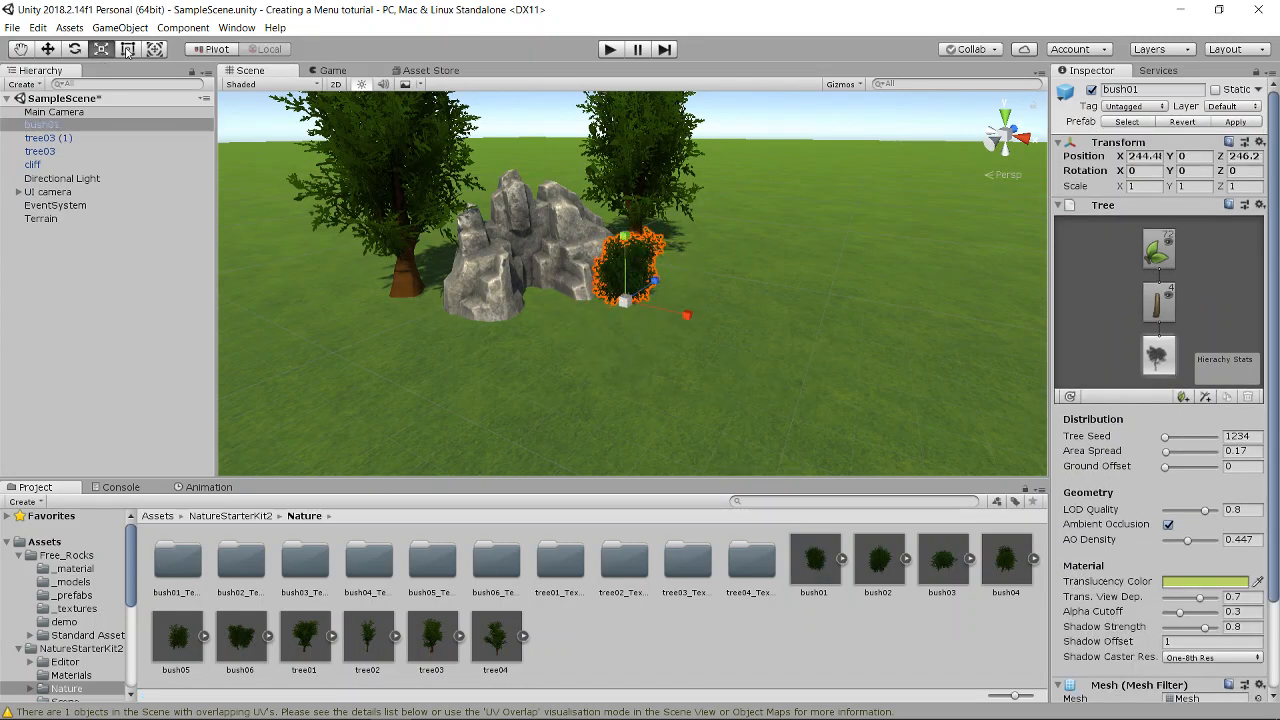
drag(624, 237, 682, 316)
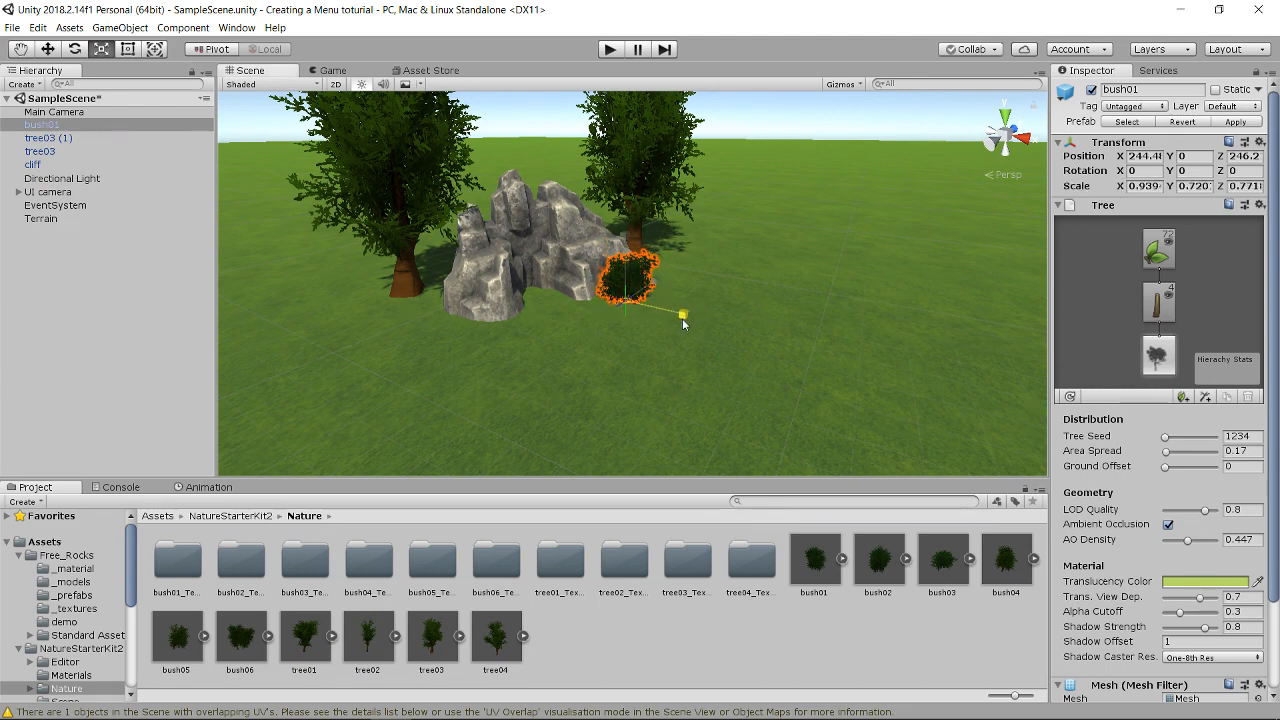
drag(624, 234, 625, 242)
click(718, 271)
alt+drag(718, 276, 691, 214)
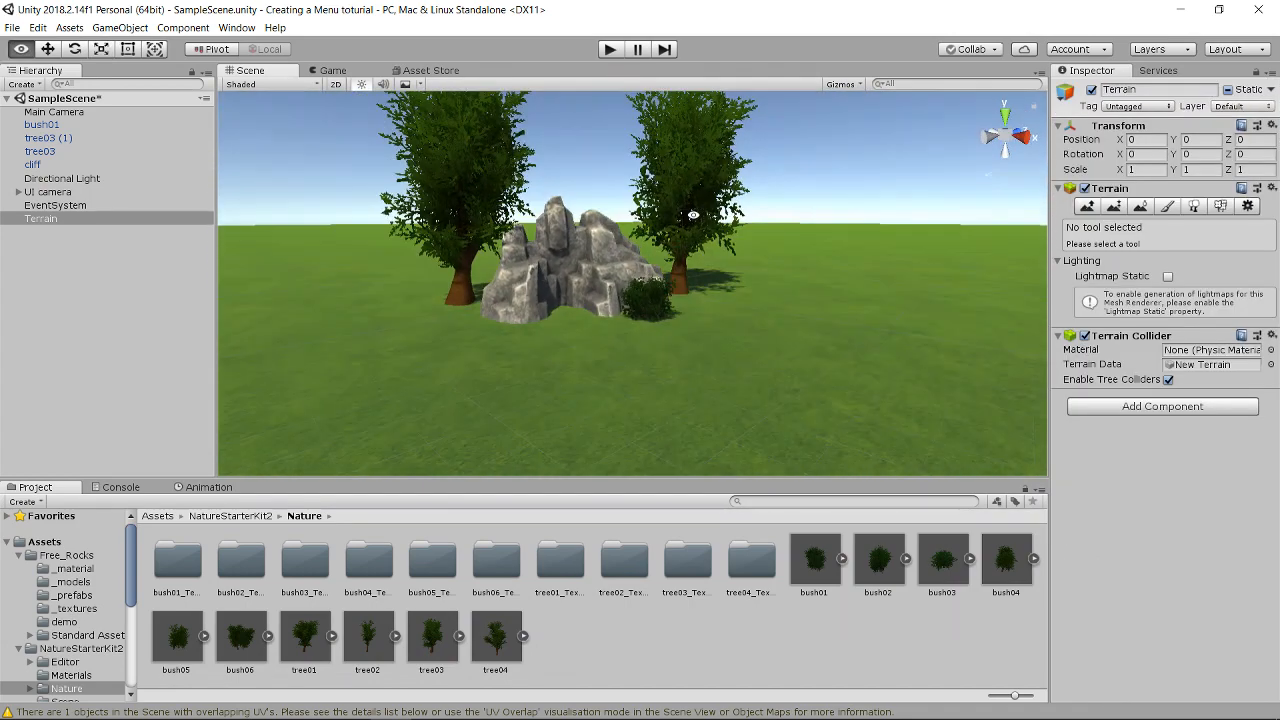
scroll(680, 234, up, 2)
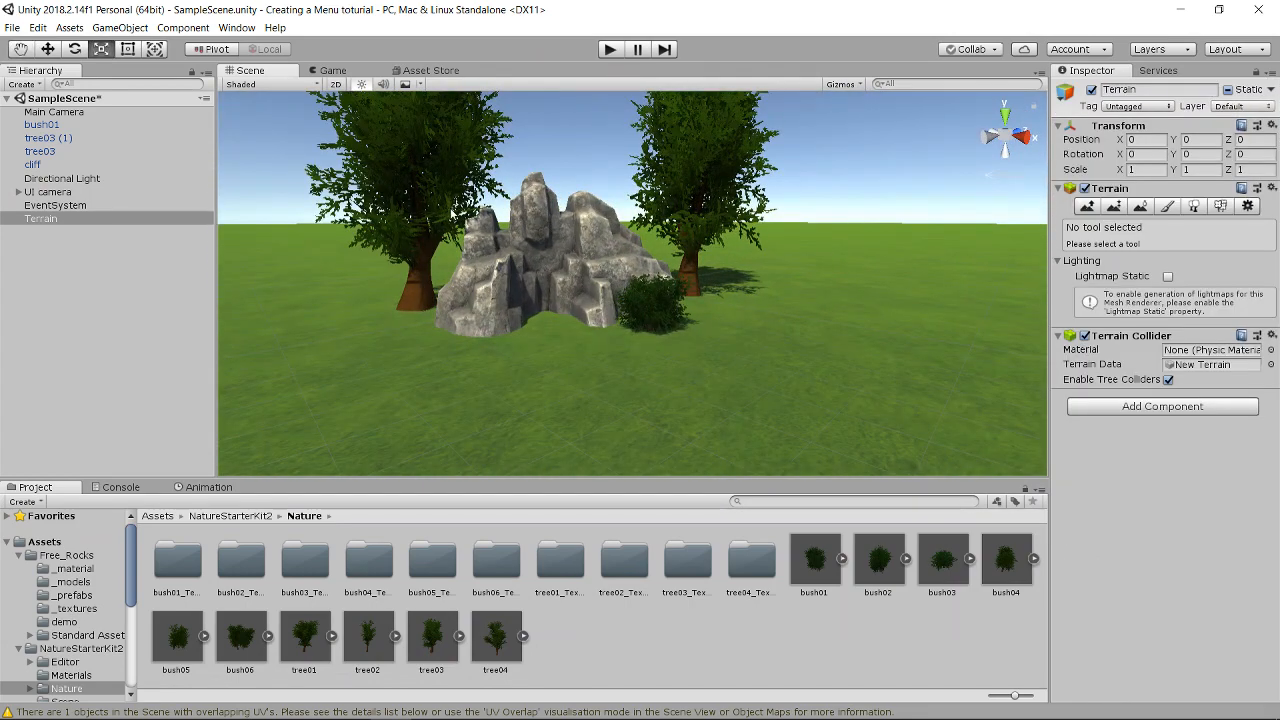
Move the Main Camera from the terrain's corner to the cliff and trees, at about X 246.5, Z 243.1
click(66, 115)
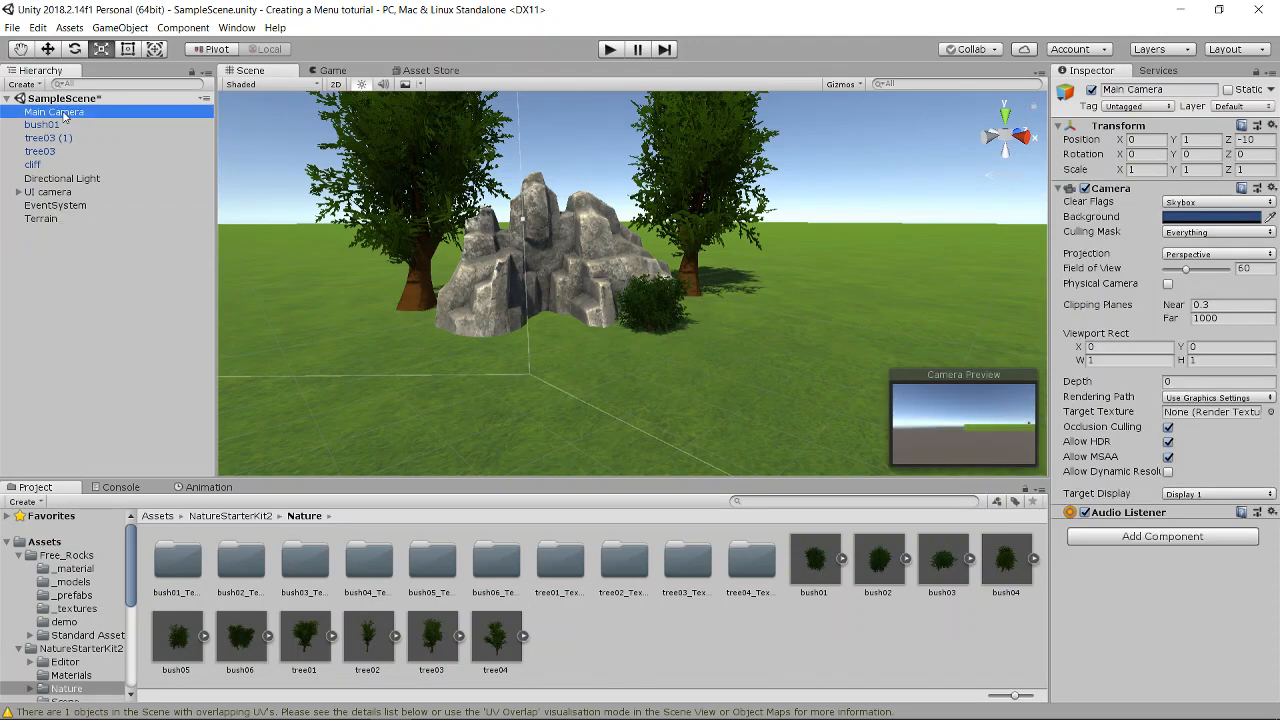
click(53, 112)
click(137, 139)
double_click(108, 114)
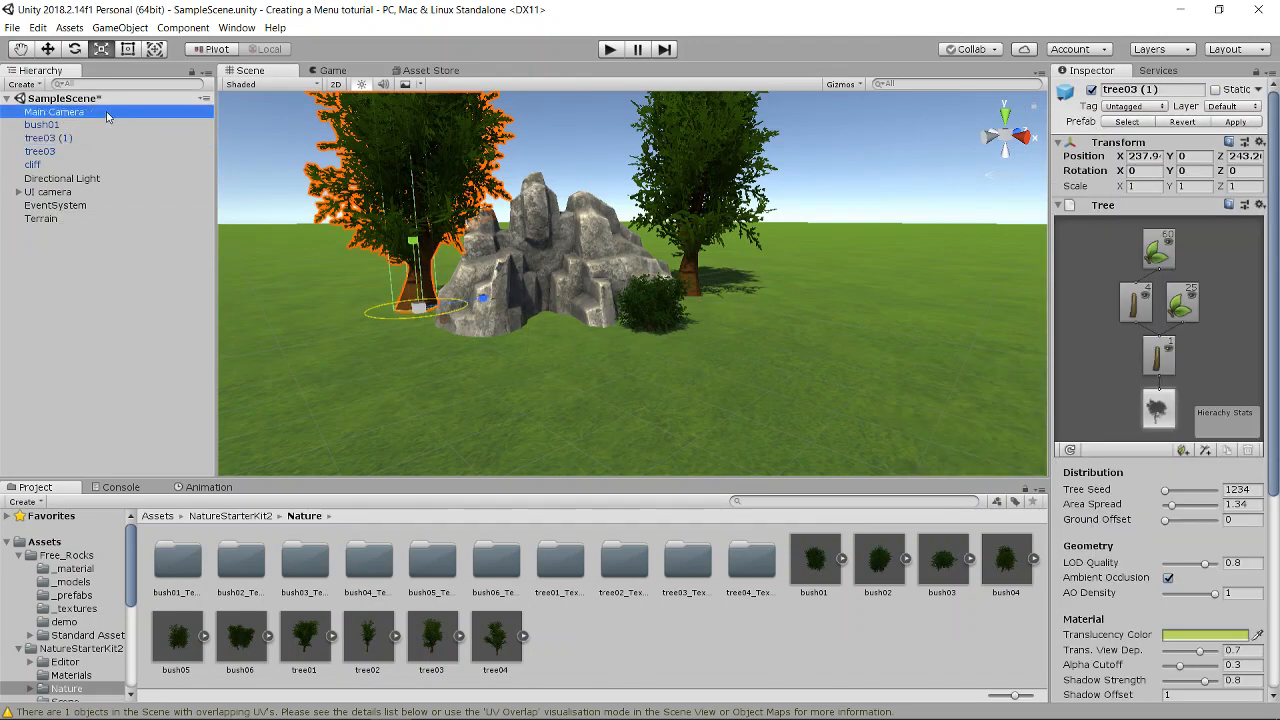
scroll(746, 271, down, 10)
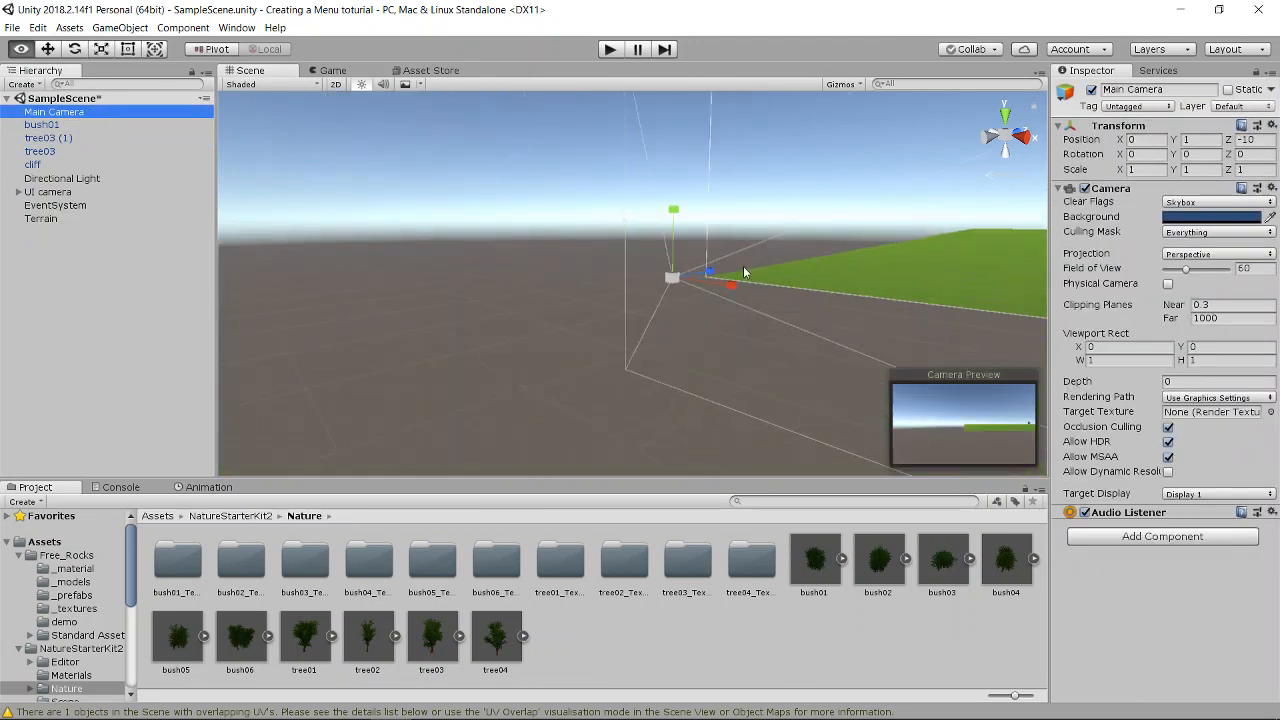
scroll(742, 266, down, 6)
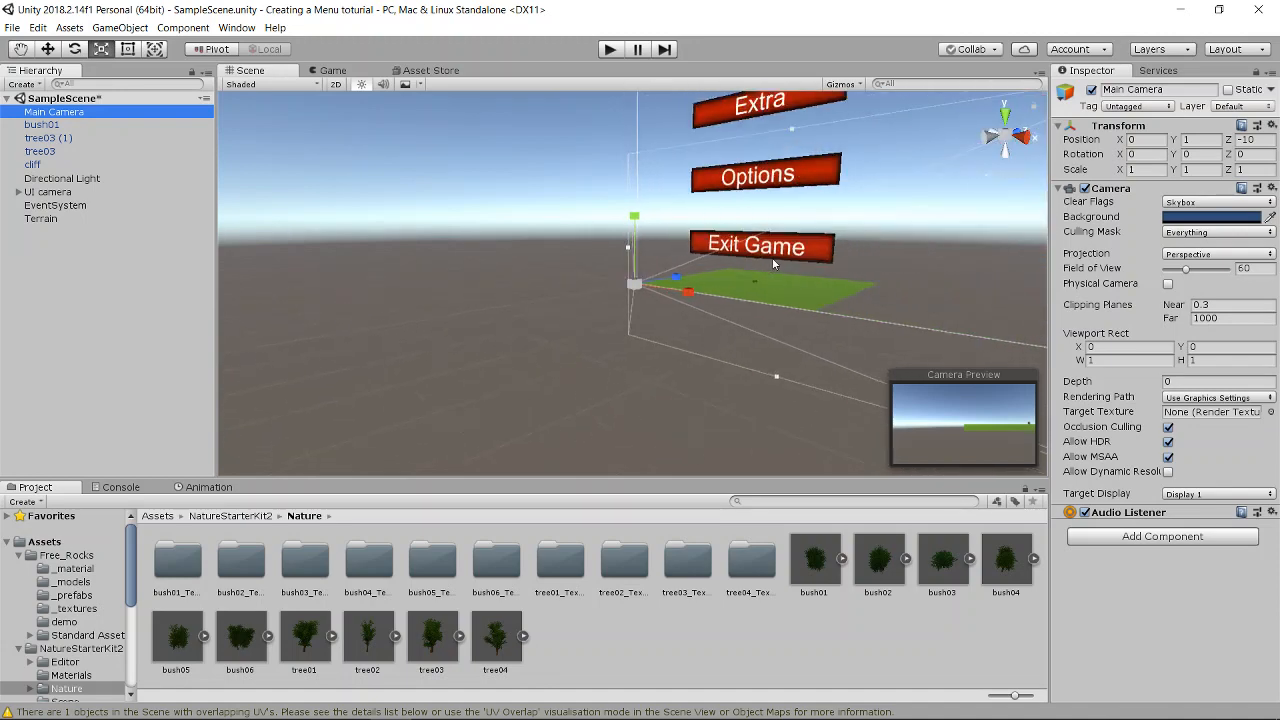
alt+drag(691, 261, 411, 306)
scroll(650, 314, up, 6)
scroll(665, 308, up, 4)
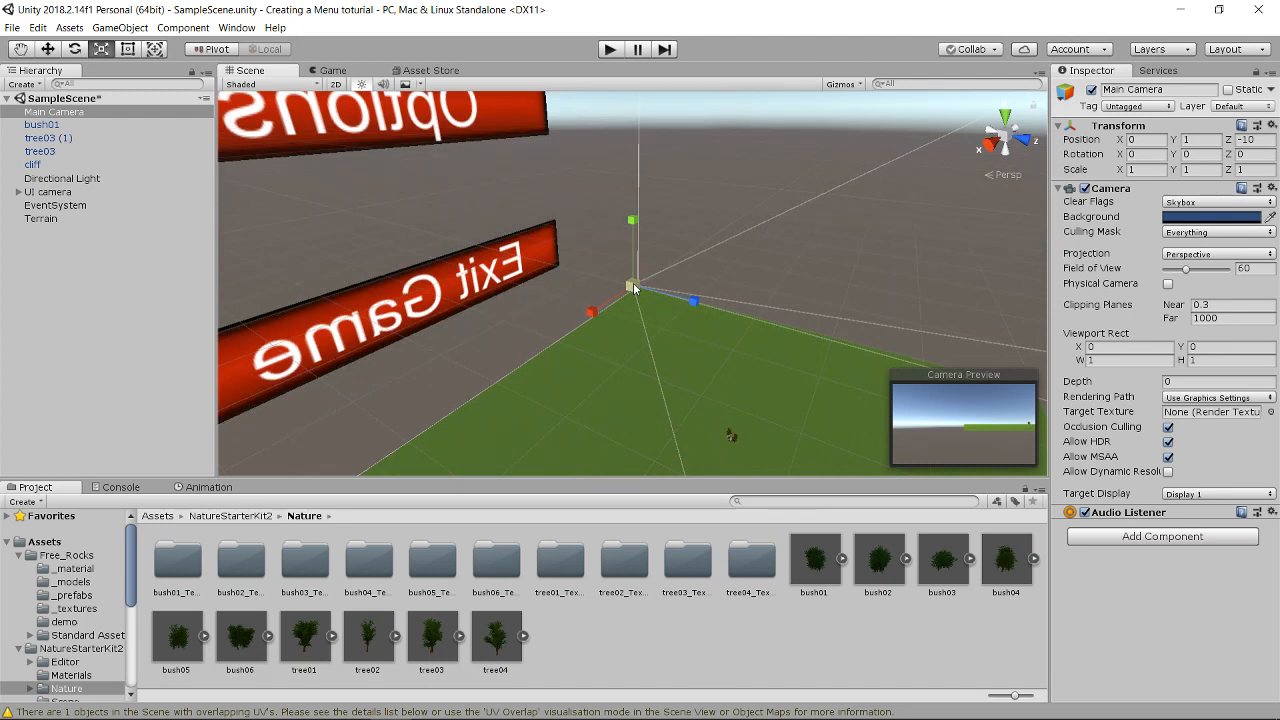
drag(634, 288, 741, 472)
click(47, 49)
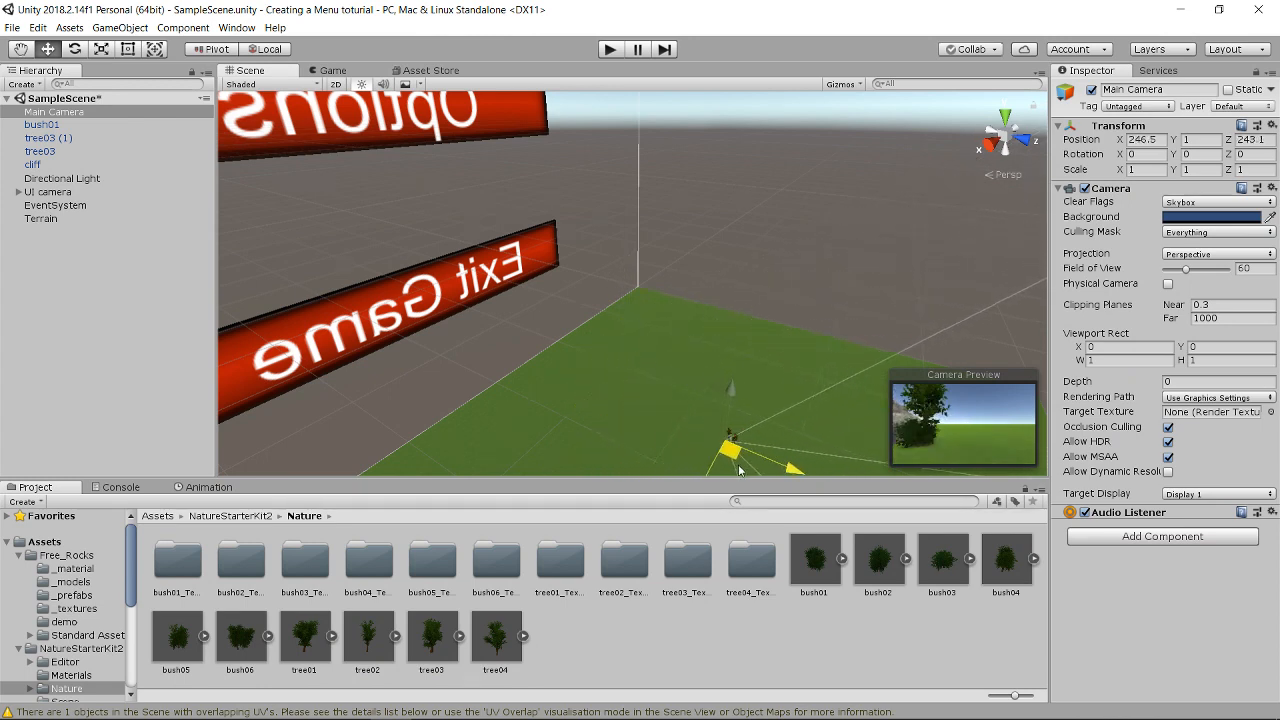
scroll(764, 432, up, 2)
scroll(764, 432, up, 1)
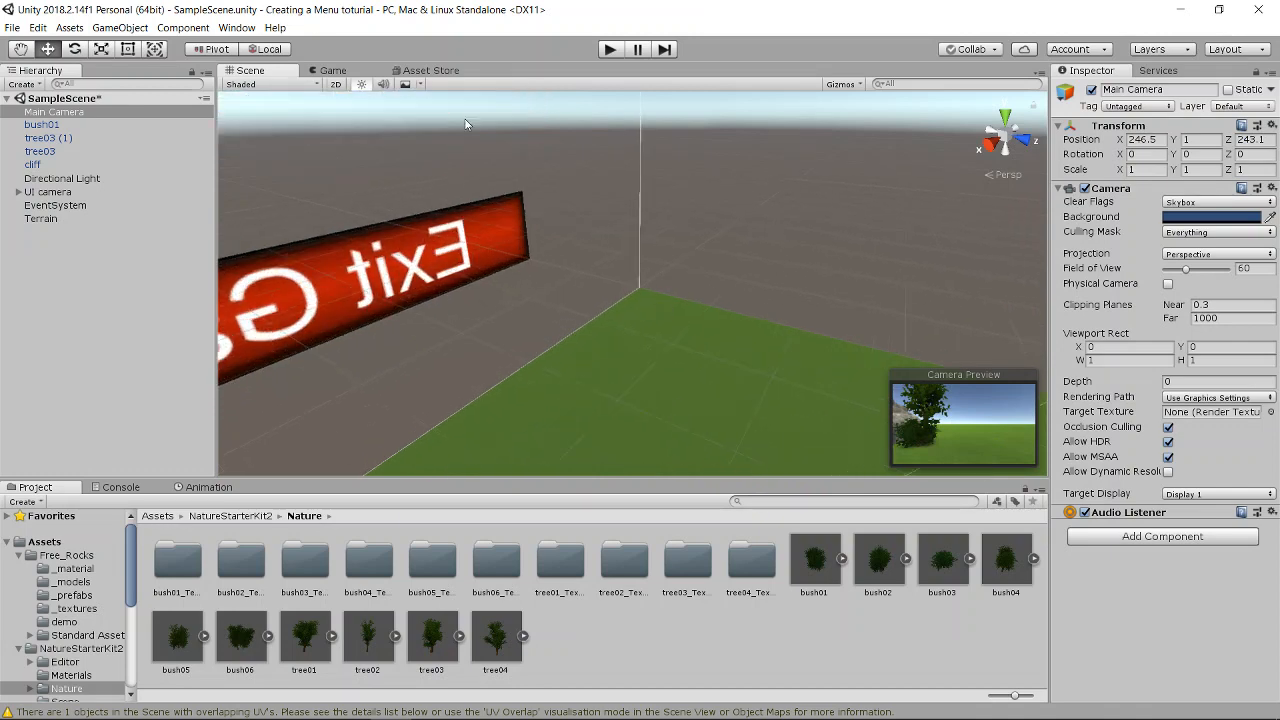
Rotate the Main Camera to about -54° around Y so it faces the cliff, and check the framing in the Game view
click(328, 70)
click(273, 70)
double_click(55, 112)
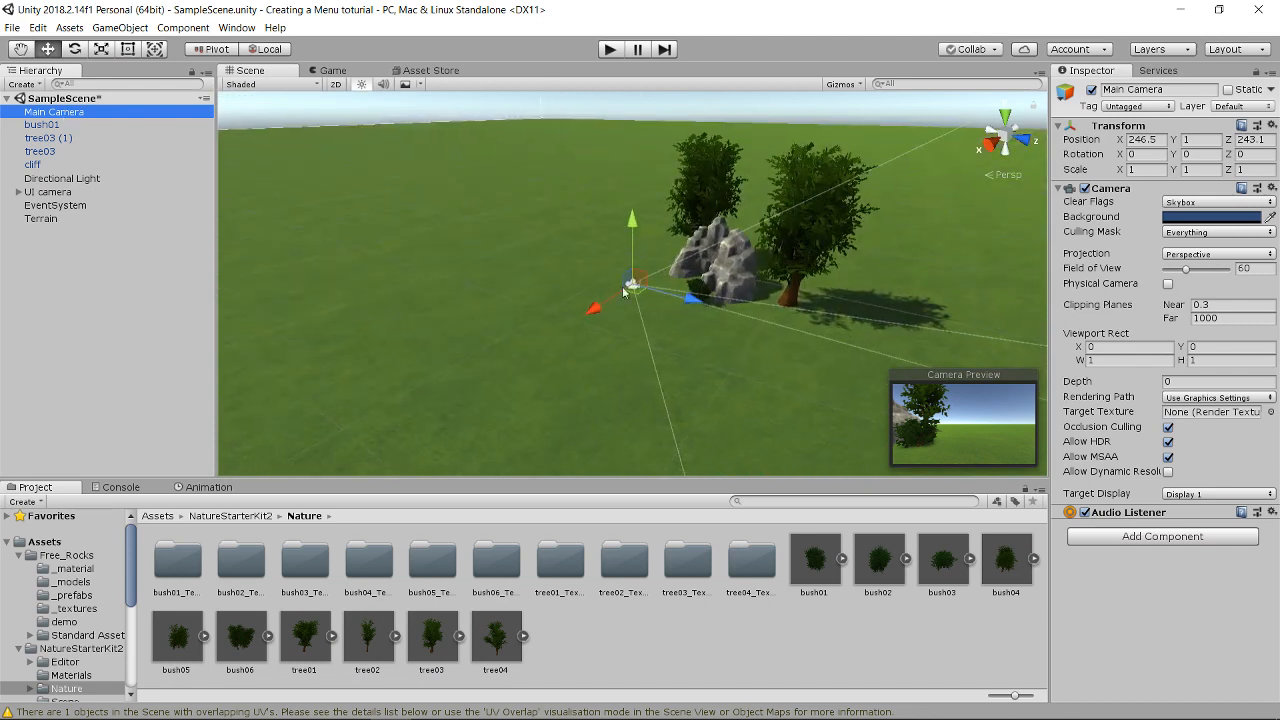
alt+drag(623, 243, 890, 290)
key(e)
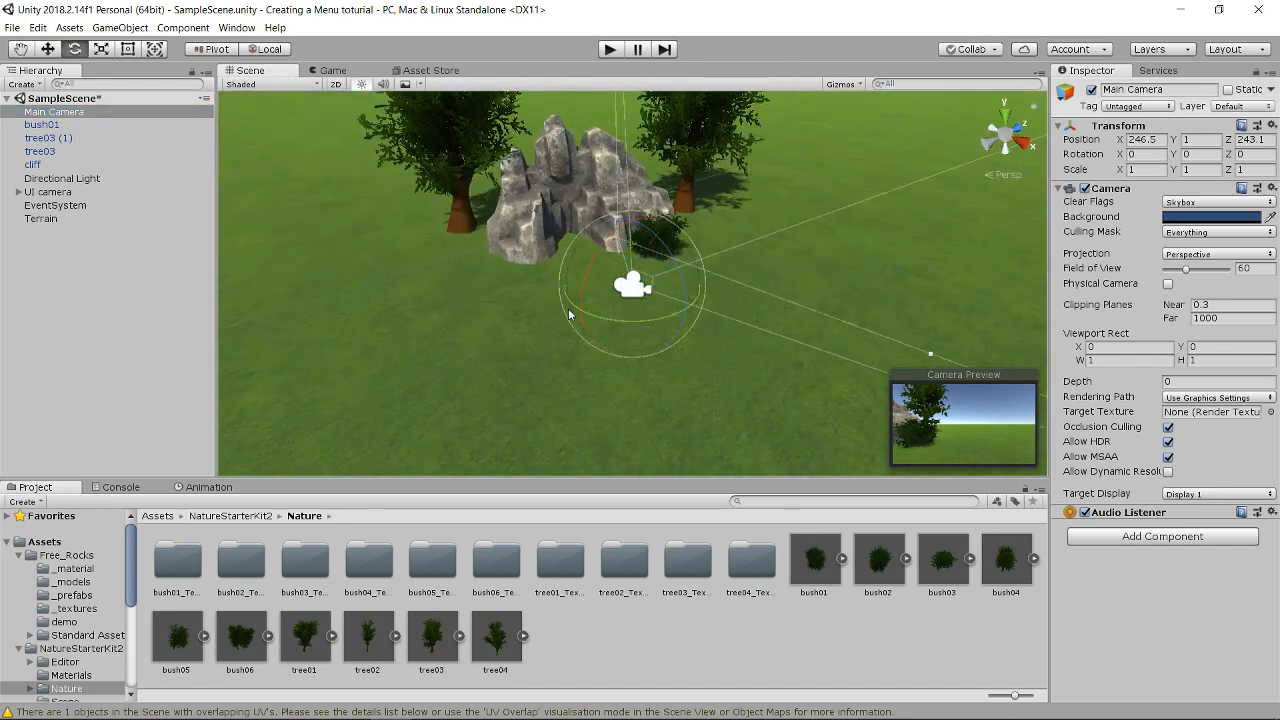
drag(607, 321, 736, 318)
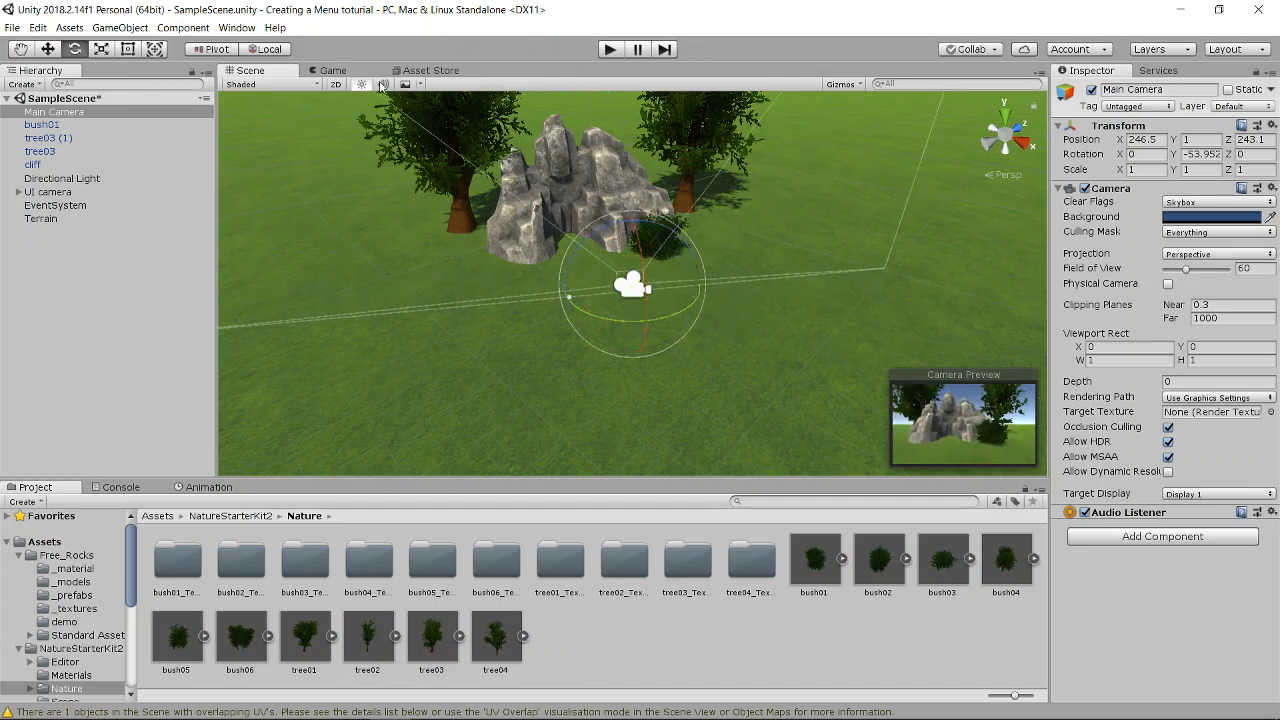
click(339, 71)
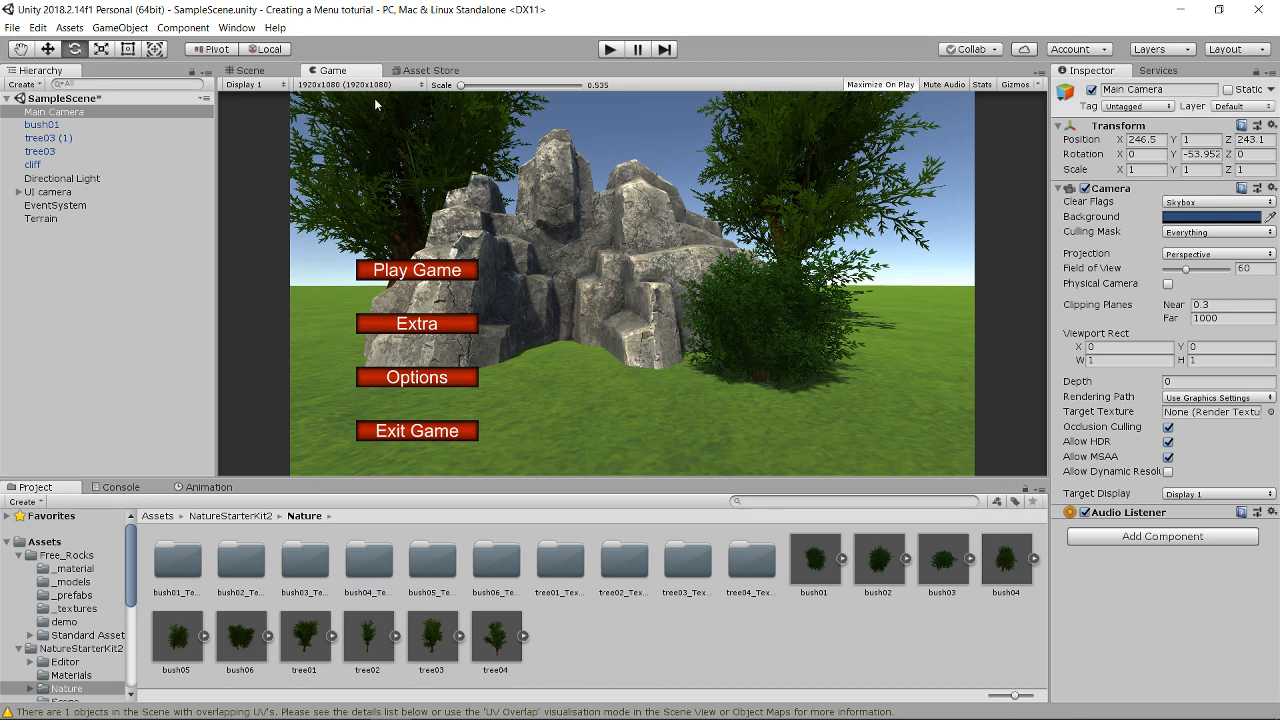
click(263, 74)
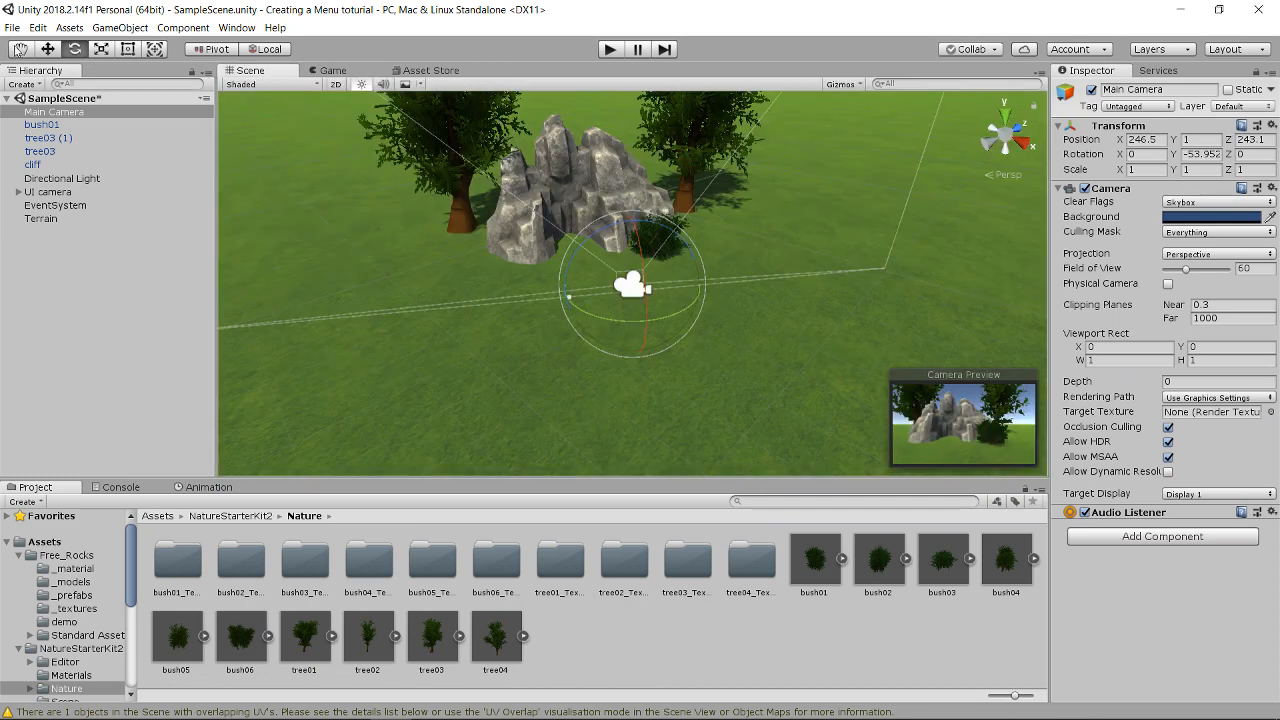
Shift the Main Camera sideways and closer to the cliff, to about X 245.42, Z 242.73, and check the Game view
click(48, 50)
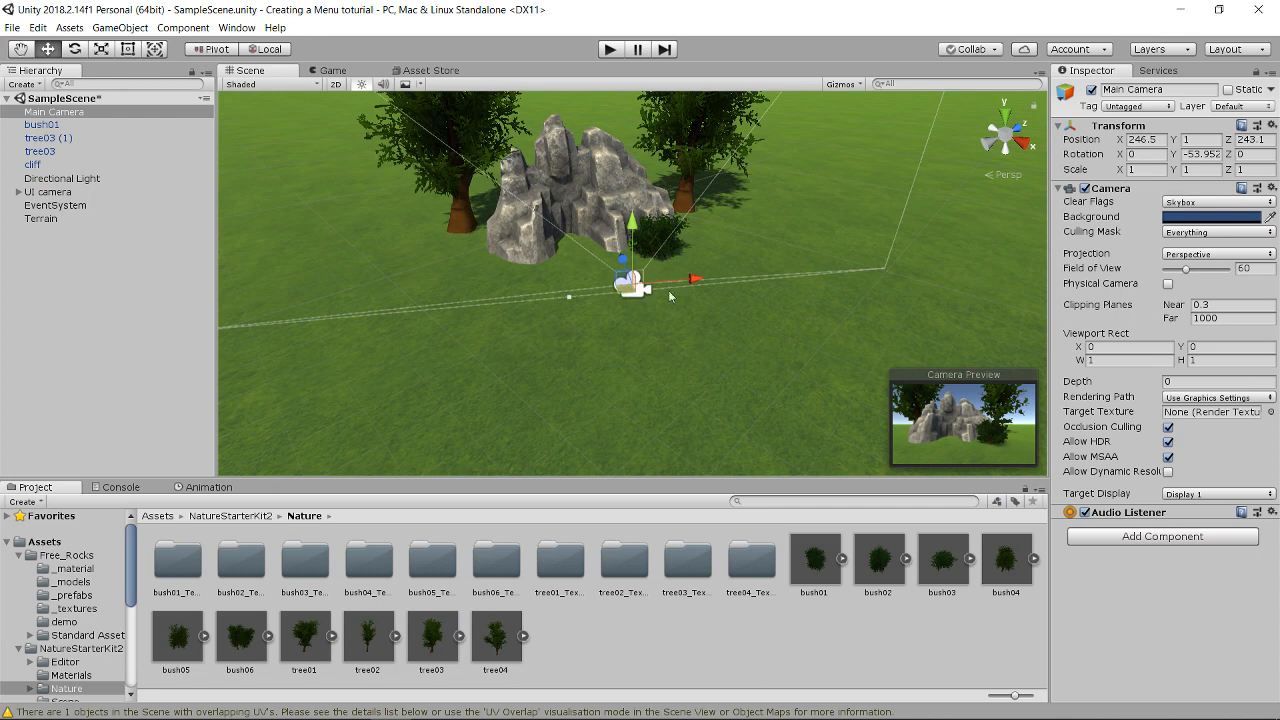
drag(702, 282, 656, 283)
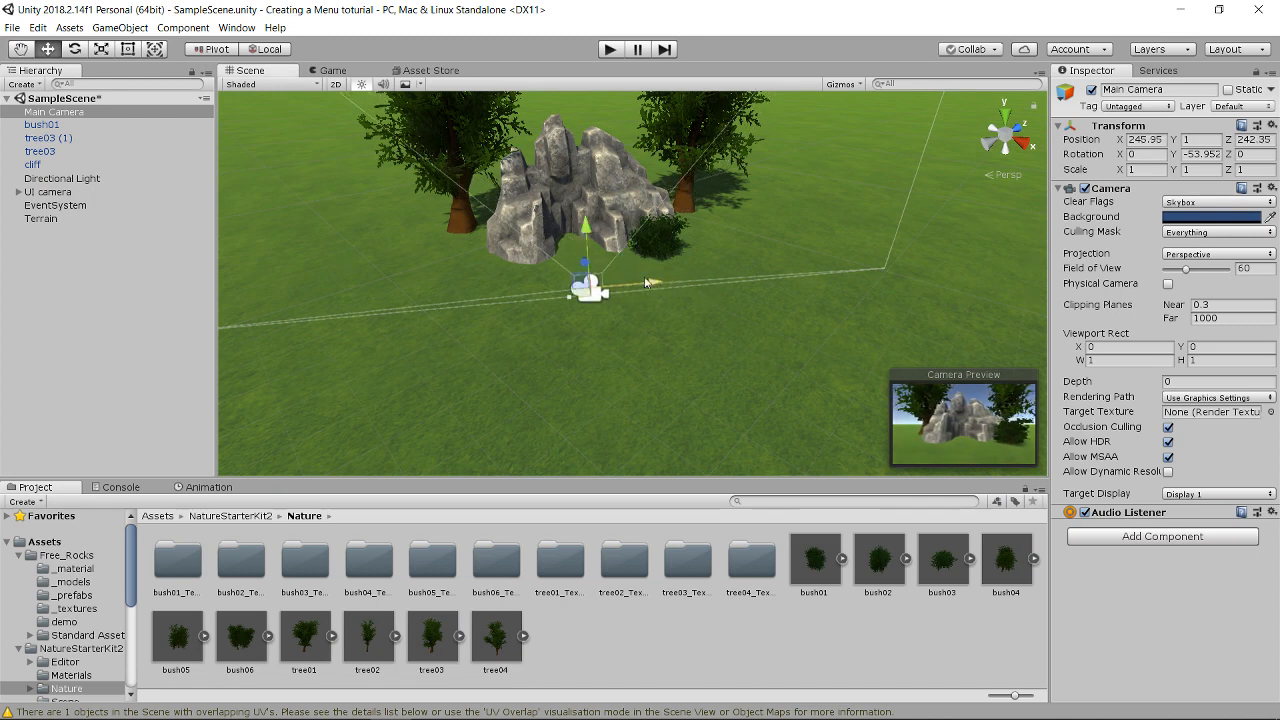
drag(585, 264, 581, 254)
click(333, 70)
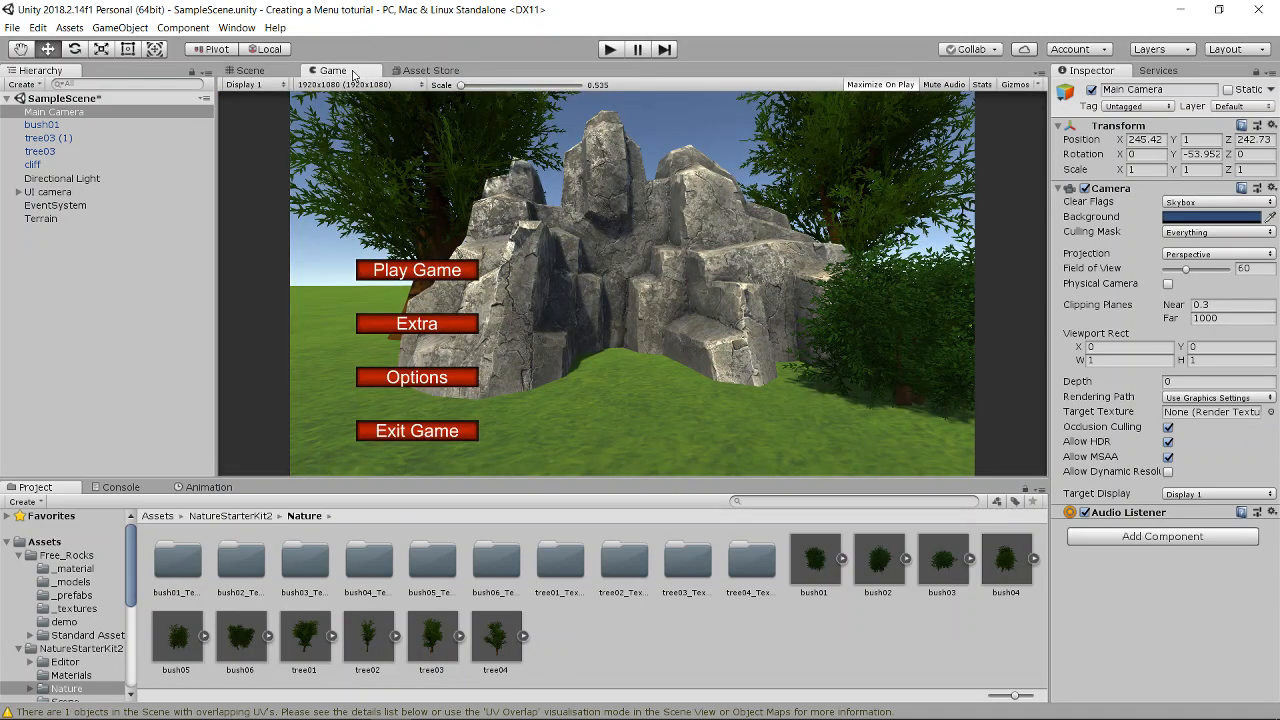
click(250, 71)
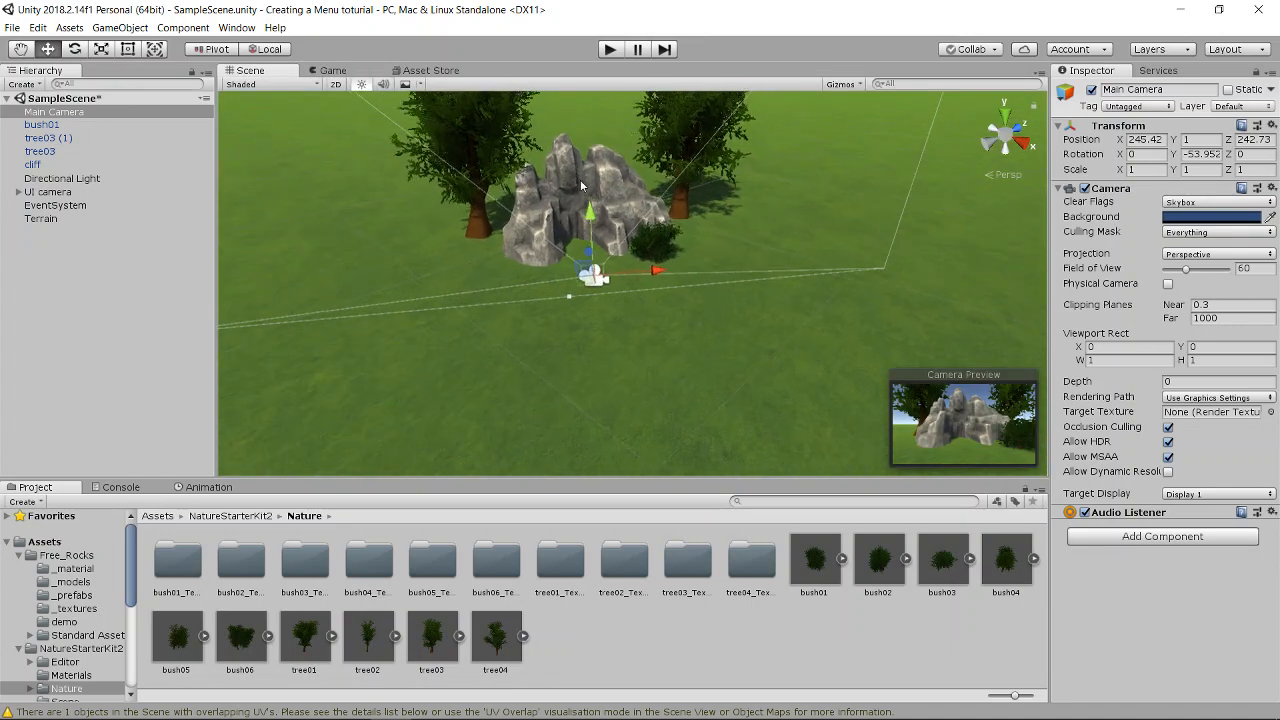
click(332, 71)
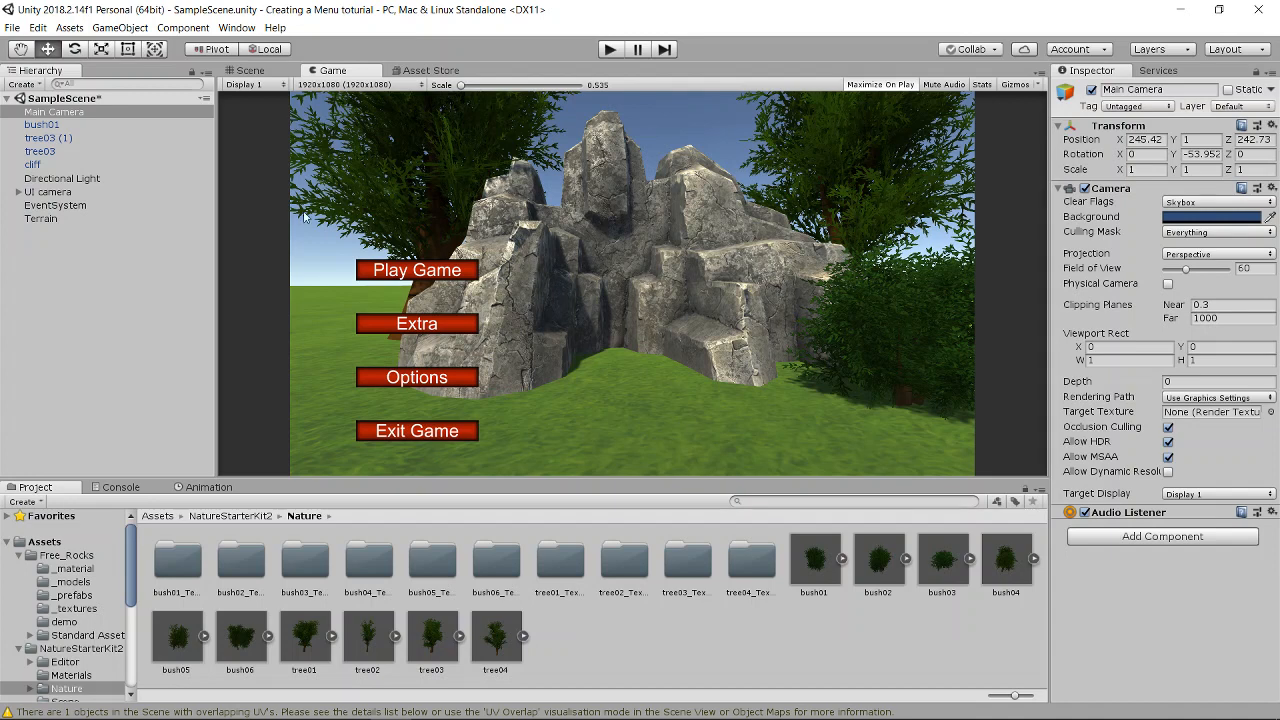
Preview the UI canvas's Char Selection Panel over the background by activating it briefly, and deactivate it again
click(43, 192)
key(Right)
click(52, 206)
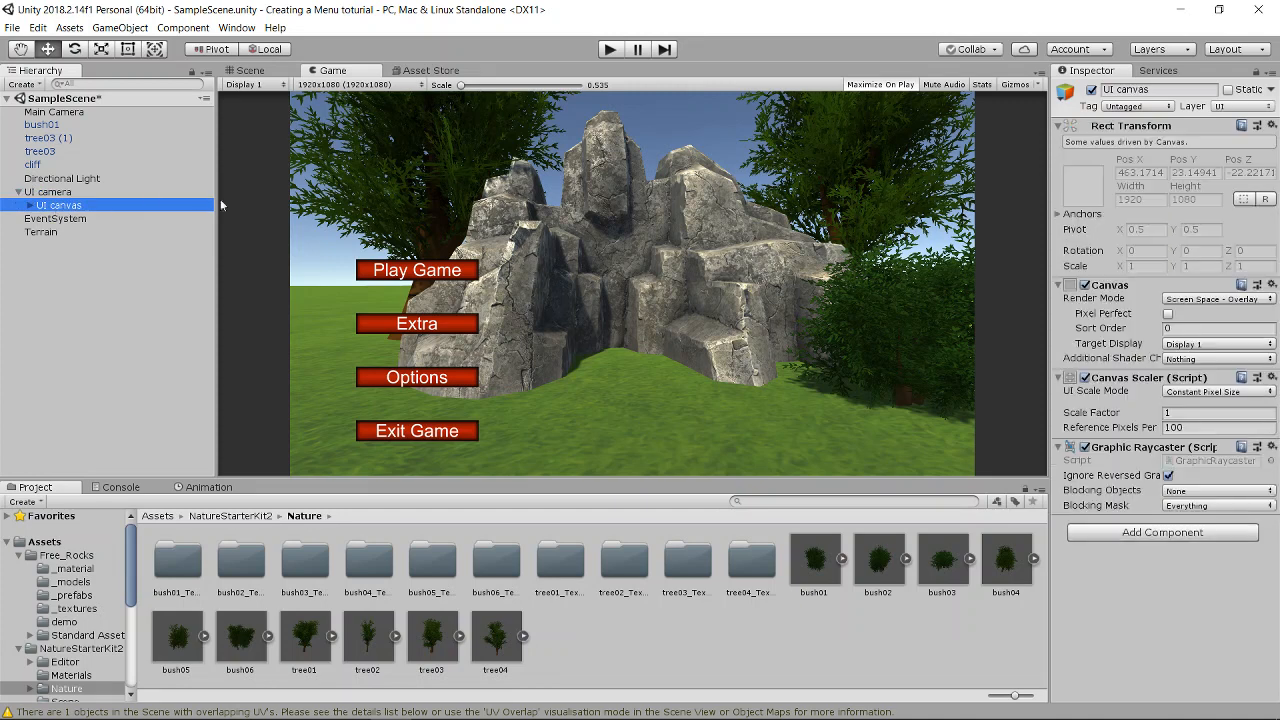
click(30, 206)
click(90, 232)
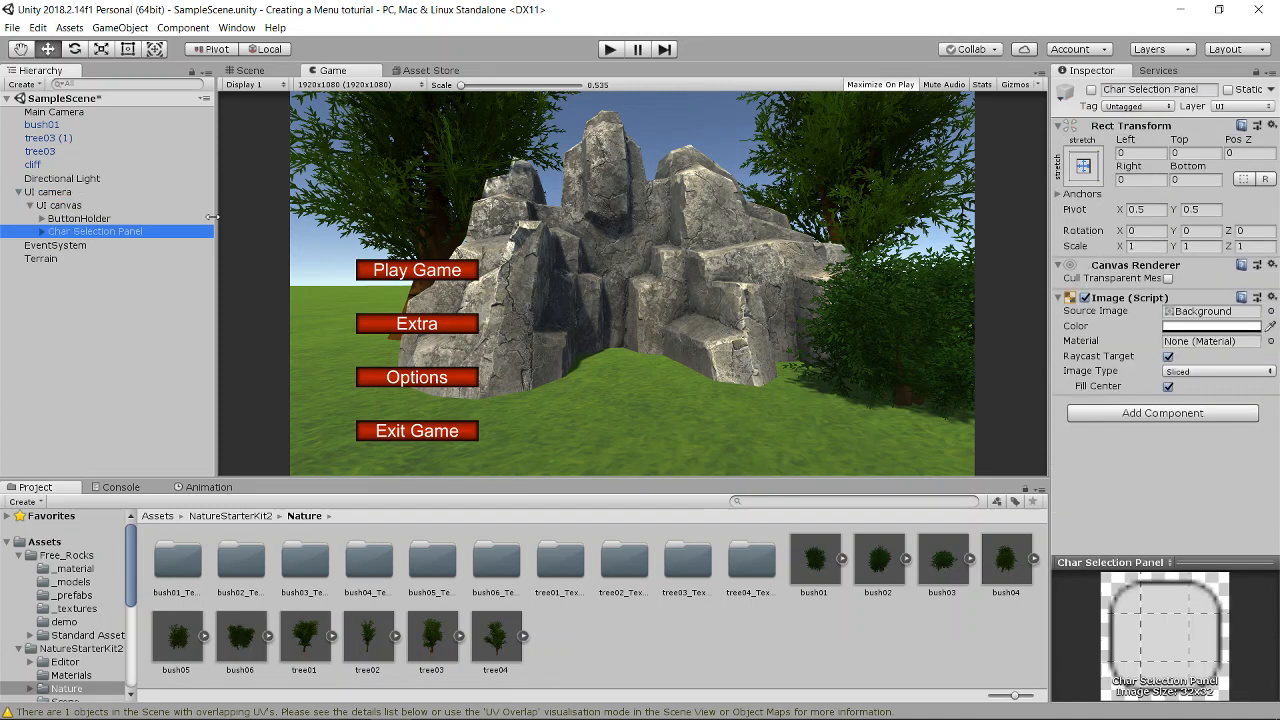
click(1091, 90)
click(1091, 90)
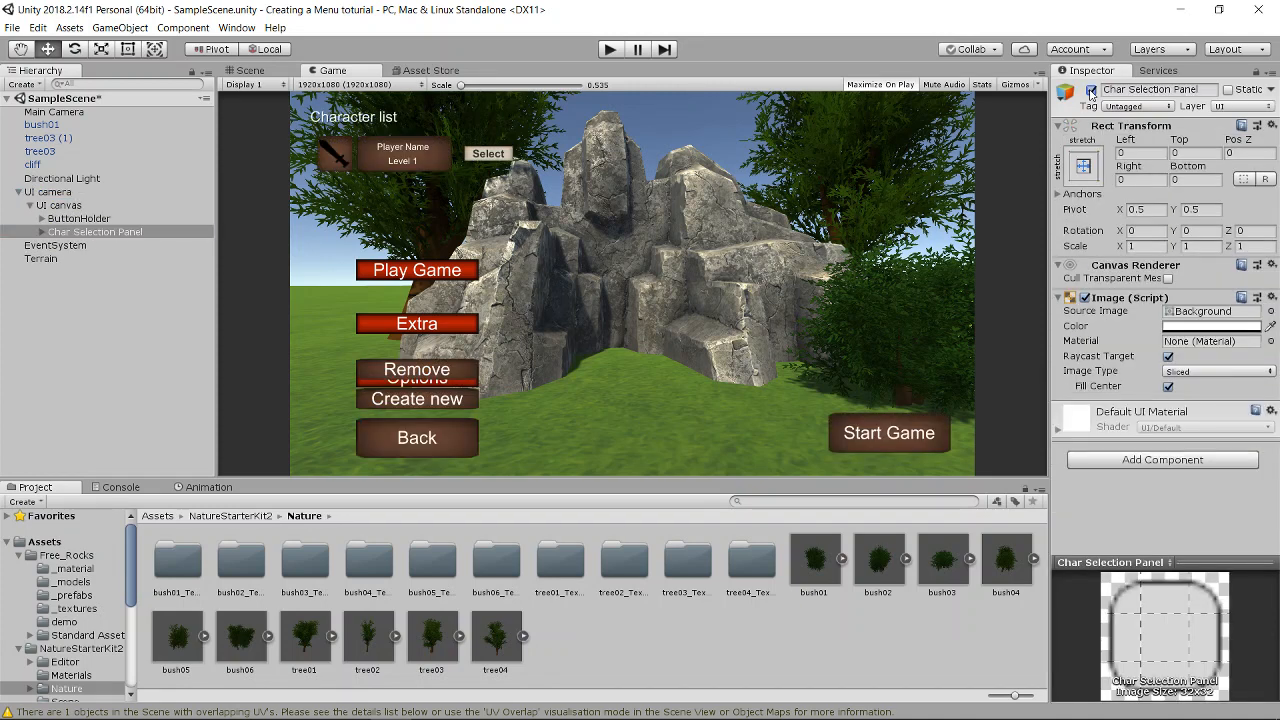
click(1091, 90)
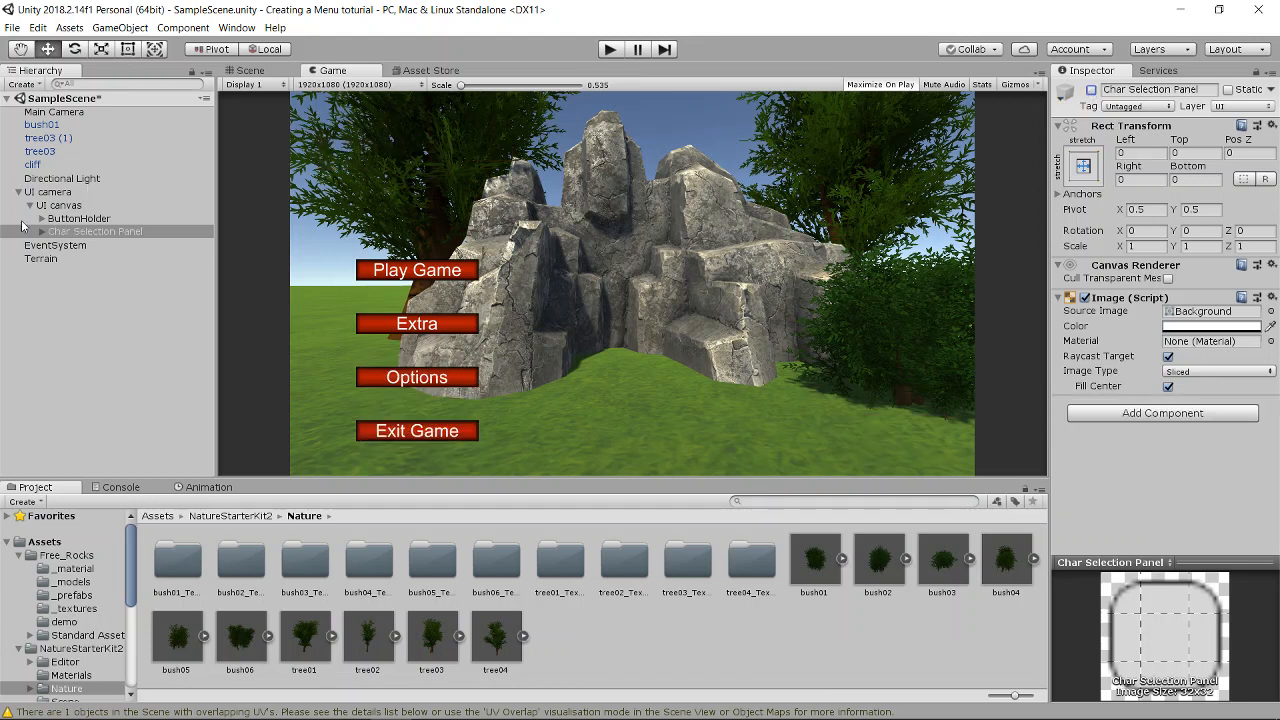
click(42, 193)
click(18, 192)
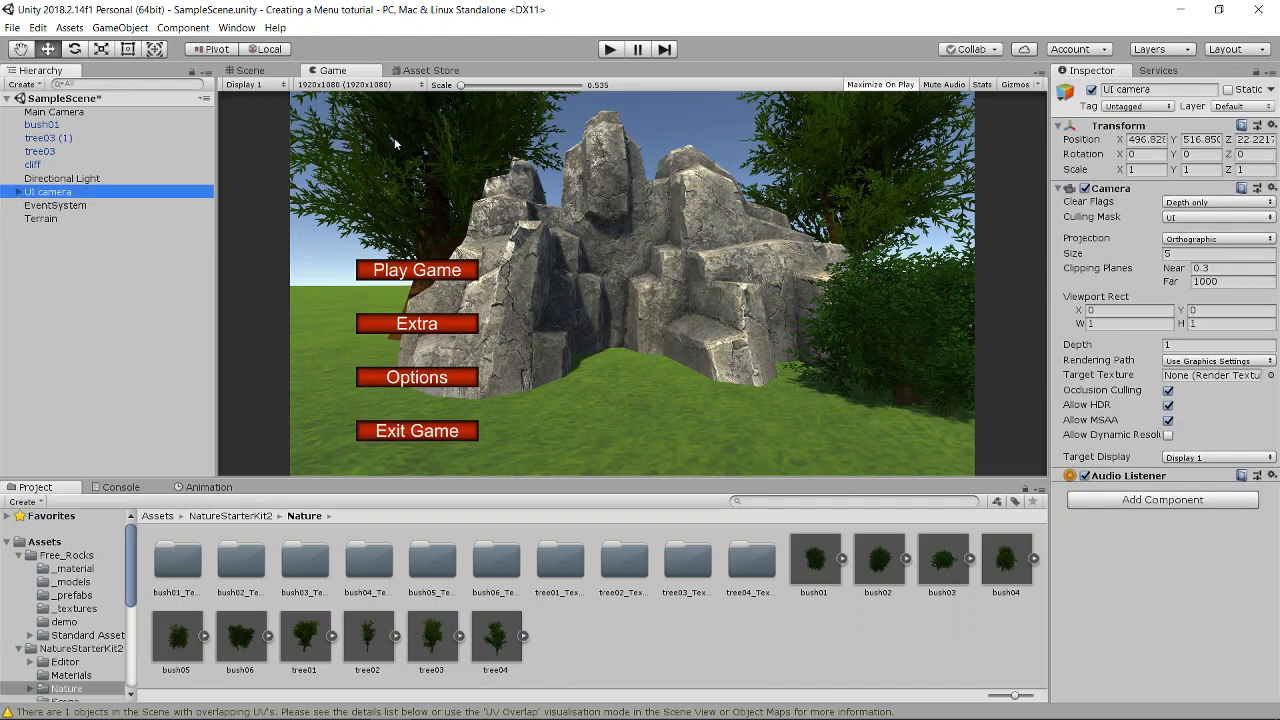
Start adding a second texture to the Terrain in Paint Texture mode, viewing the area around the Main Camera in the Scene view
click(62, 112)
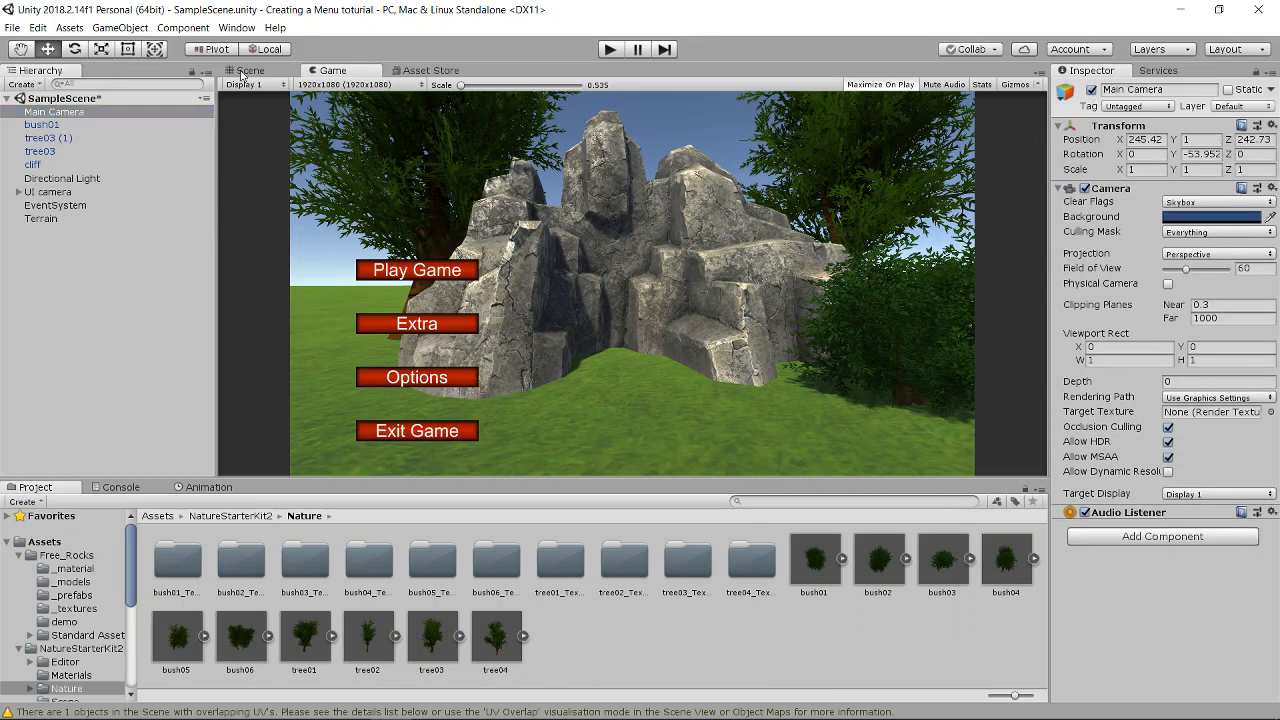
click(248, 70)
scroll(515, 219, up, 3)
scroll(494, 217, up, 1)
alt+drag(452, 194, 453, 149)
scroll(482, 204, down, 2)
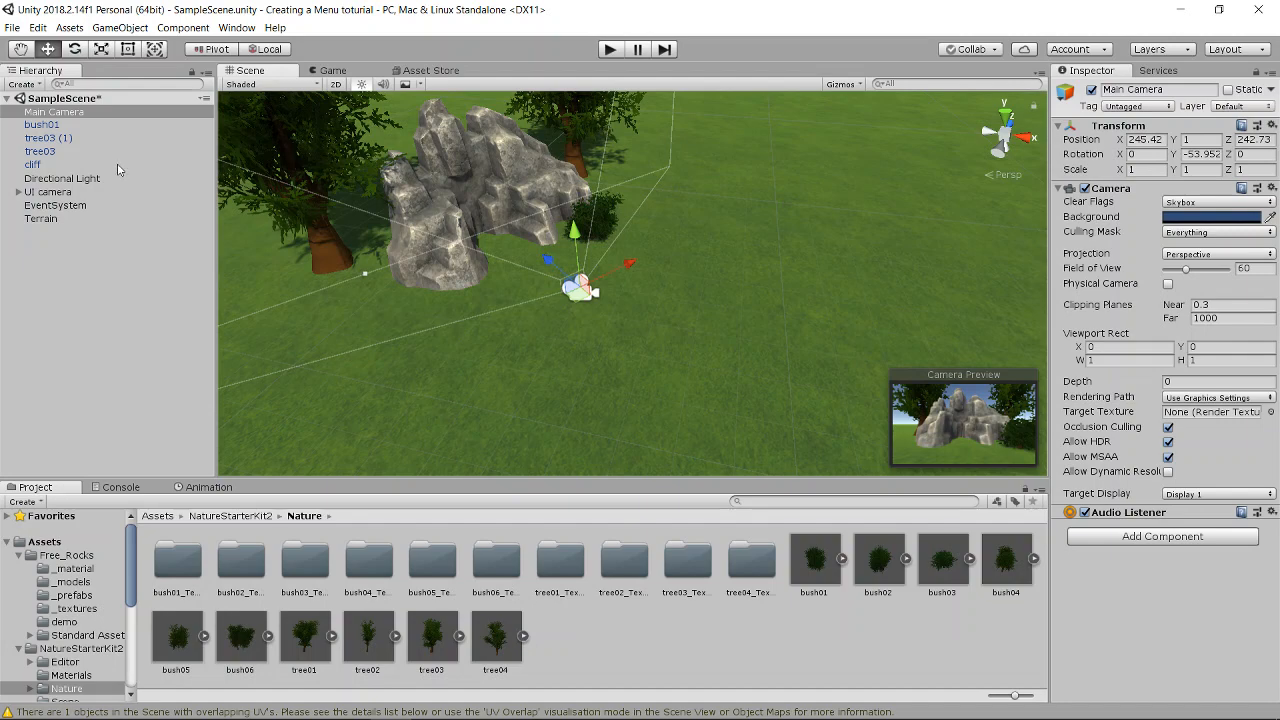
click(50, 218)
click(1167, 205)
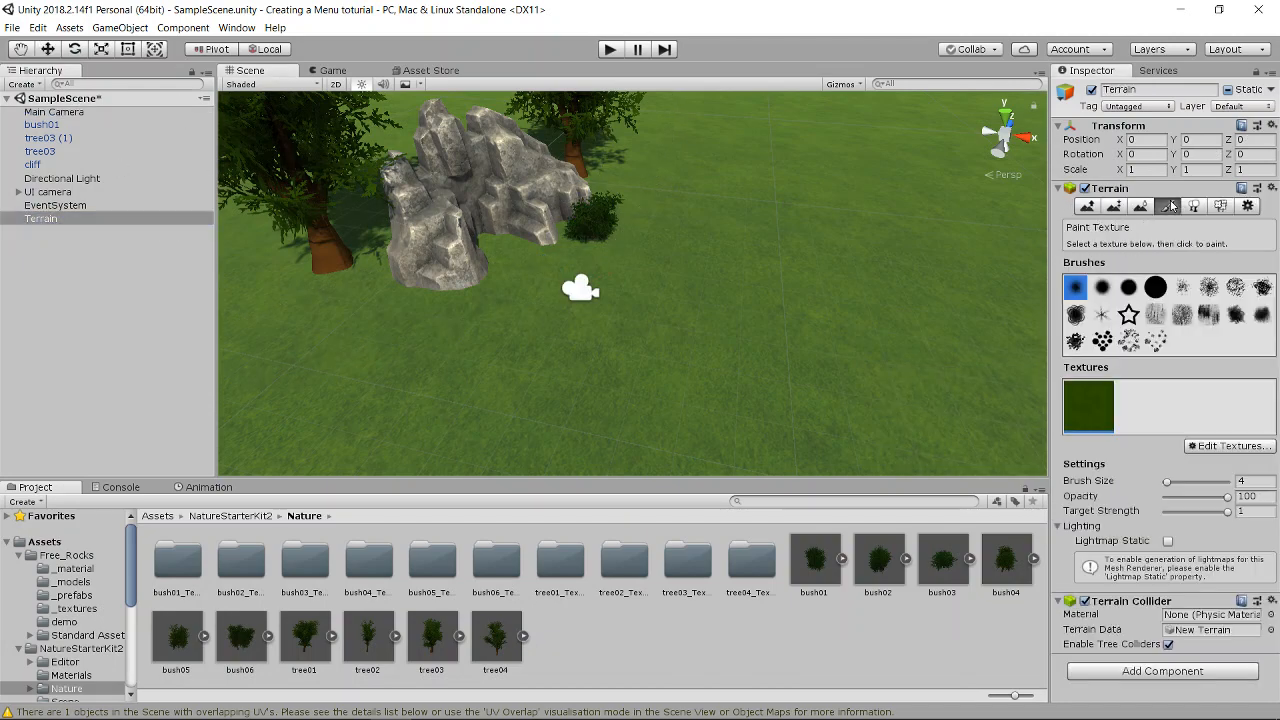
click(1225, 446)
click(1207, 449)
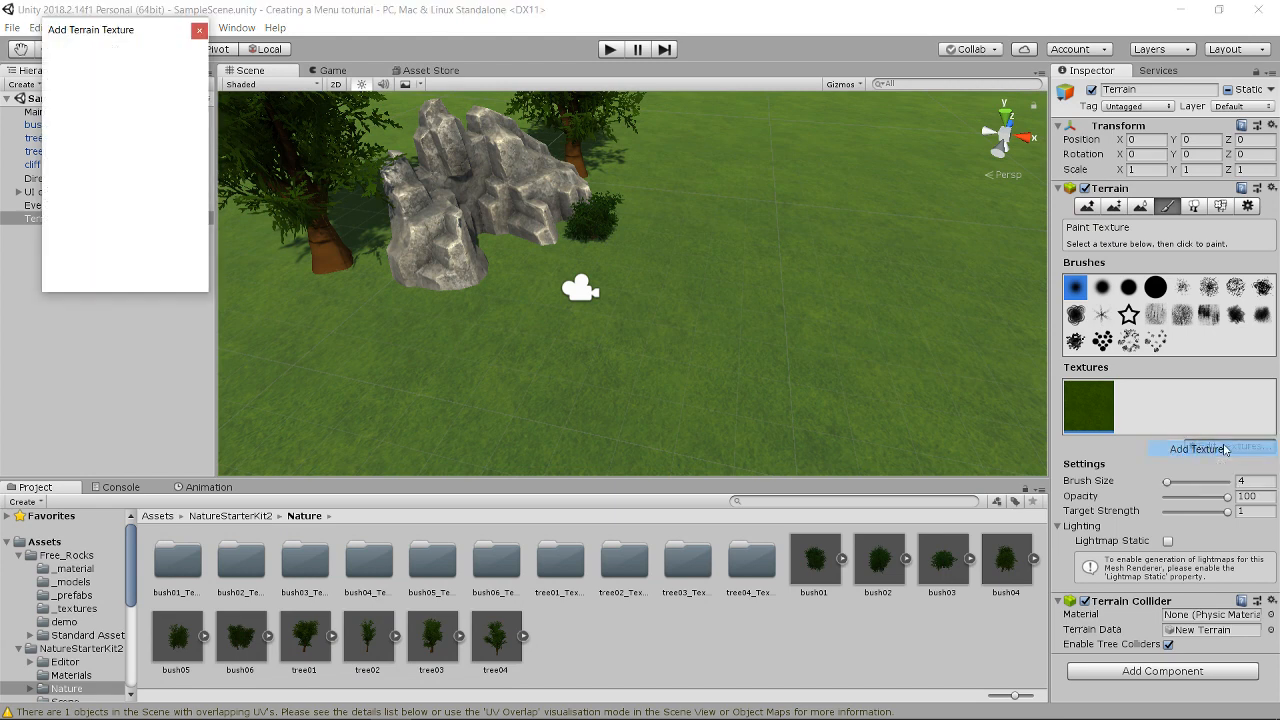
Choose ground02 as the albedo of the new terrain texture and add it to the Terrain
click(135, 125)
scroll(126, 134, down, 8)
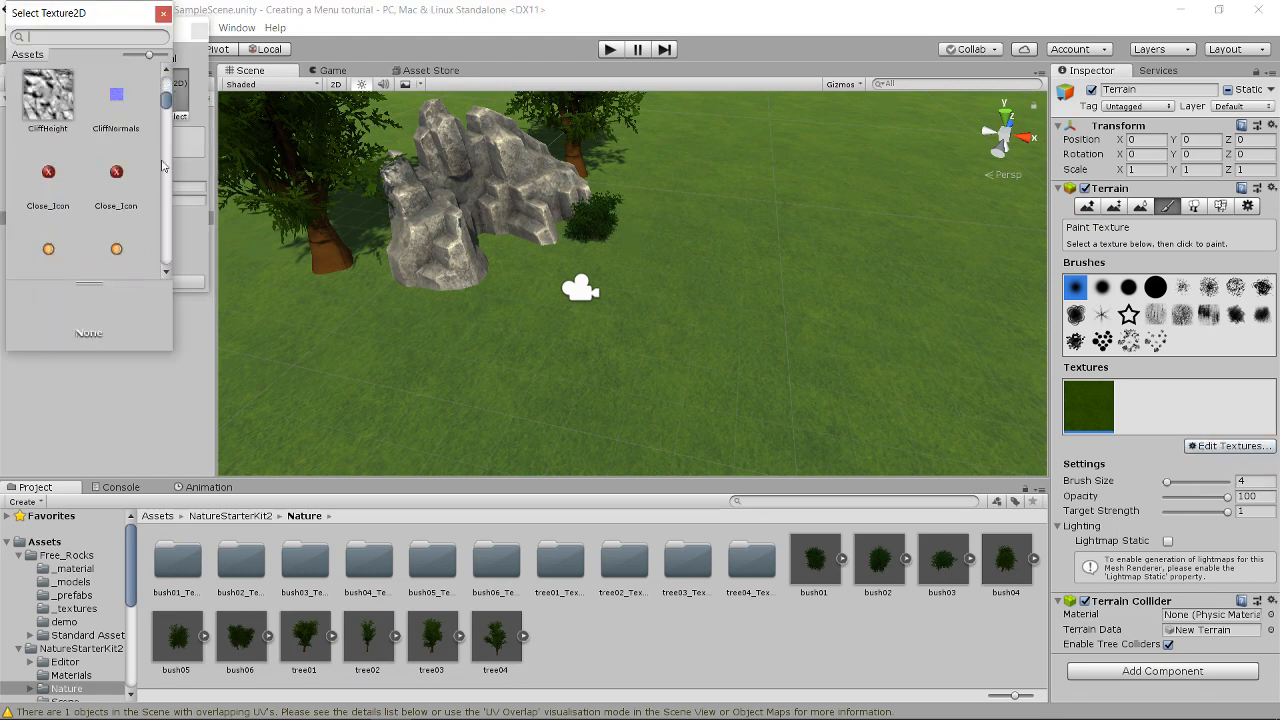
drag(166, 107, 170, 135)
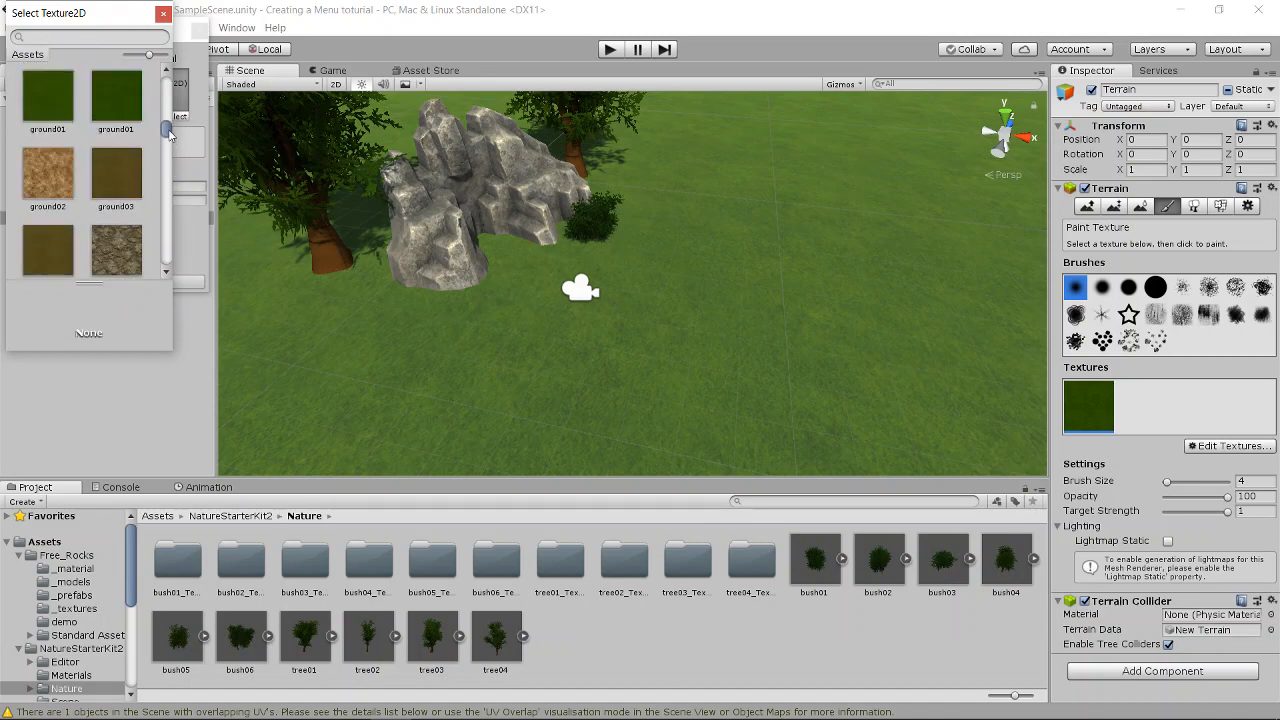
click(75, 240)
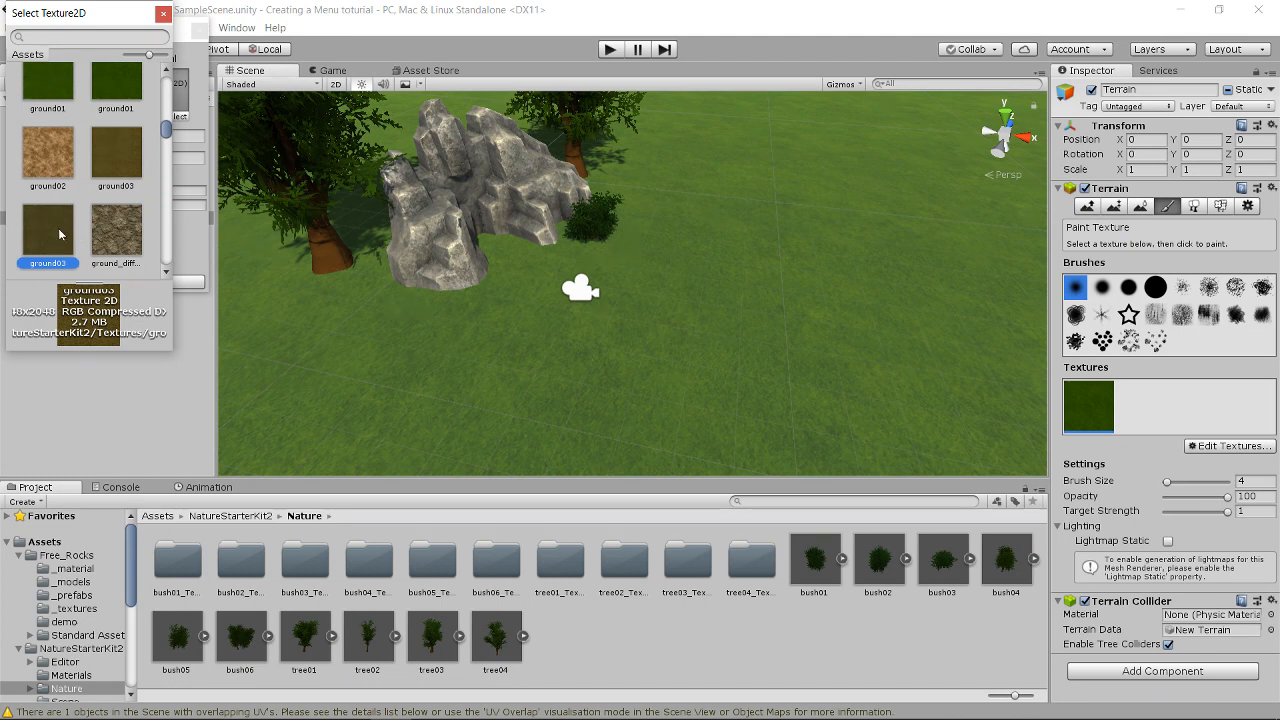
click(59, 159)
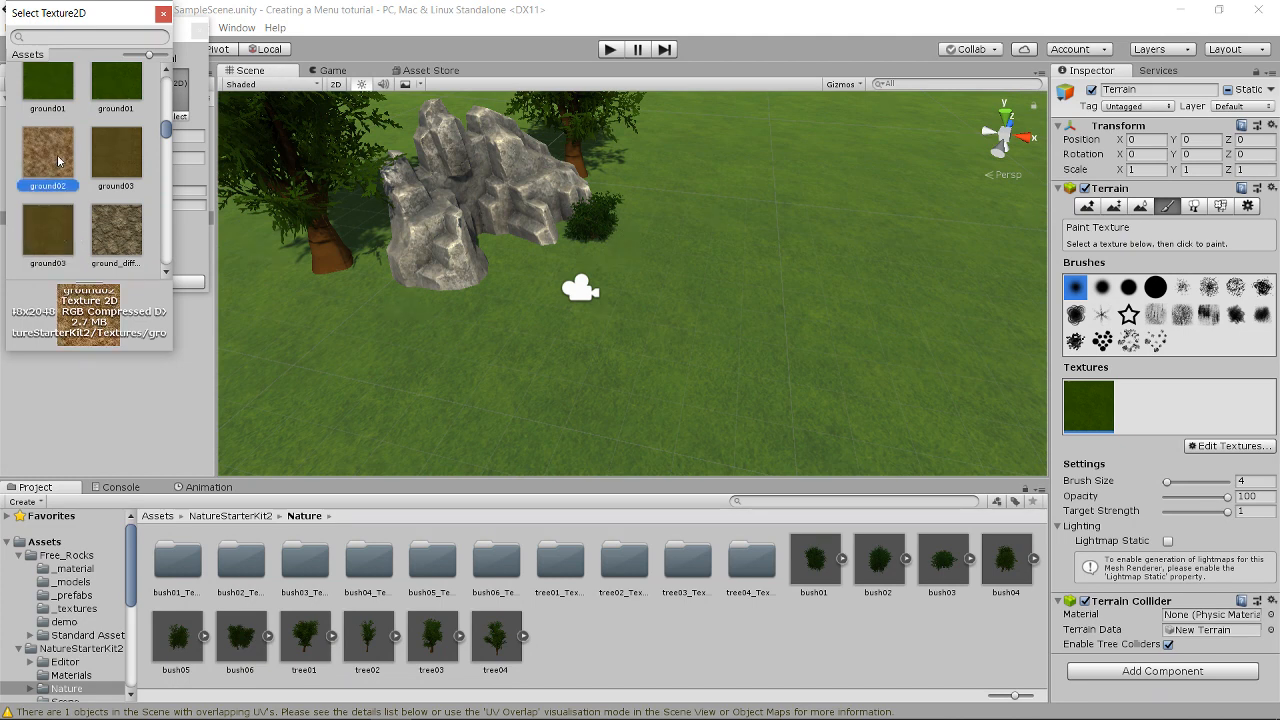
double_click(59, 159)
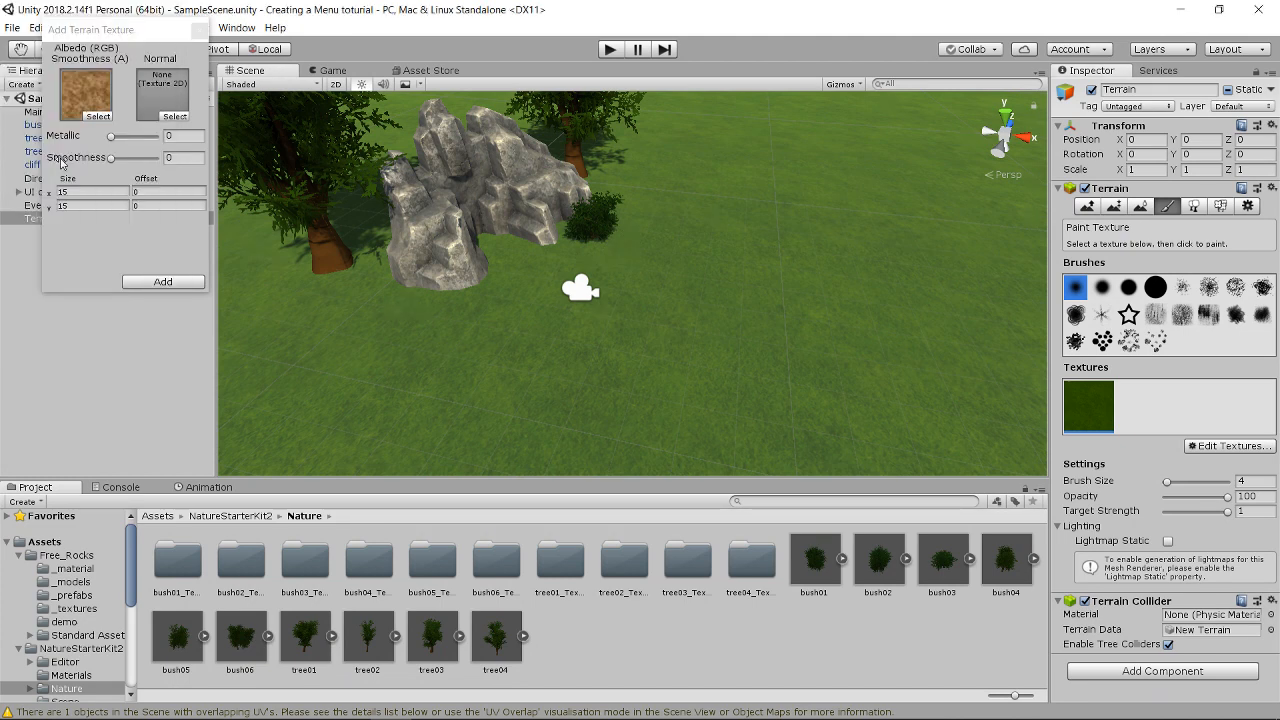
click(164, 292)
Paint ground02 dirt patches with brush size 1 around the cliff and on the open grass, and check the Game view
click(1142, 404)
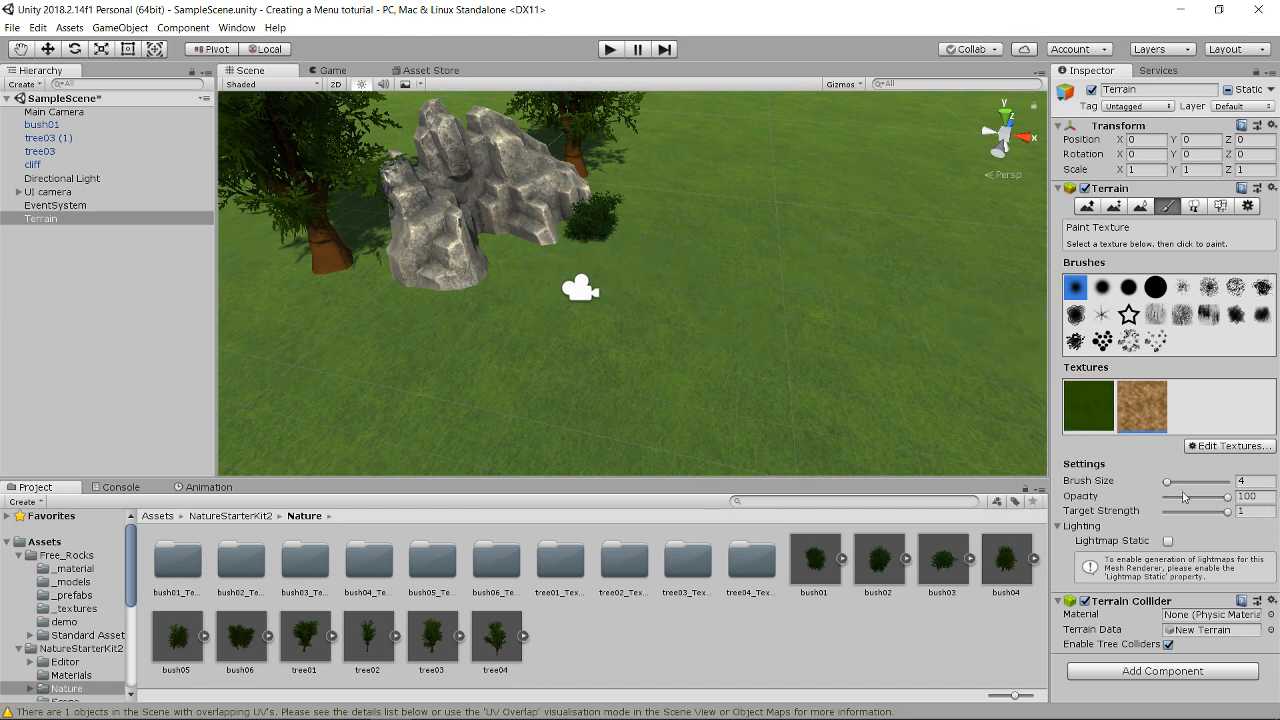
drag(1167, 483, 1162, 483)
mouse_move(577, 288)
mouse_down()
mouse_move(600, 262)
mouse_move(556, 240)
mouse_move(626, 195)
mouse_move(762, 223)
mouse_up()
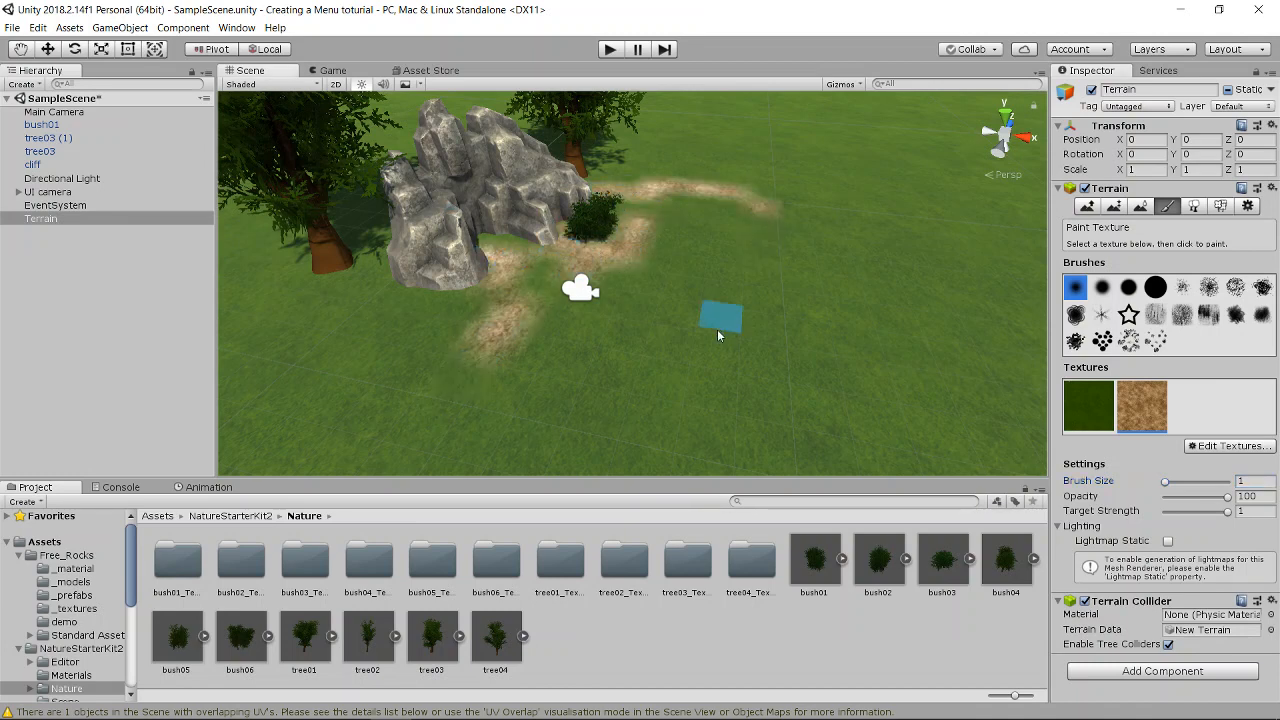
mouse_move(717, 335)
mouse_down()
mouse_move(662, 368)
mouse_move(870, 420)
mouse_move(713, 347)
mouse_move(730, 348)
mouse_move(700, 305)
mouse_move(876, 350)
mouse_move(993, 399)
mouse_move(877, 400)
mouse_up()
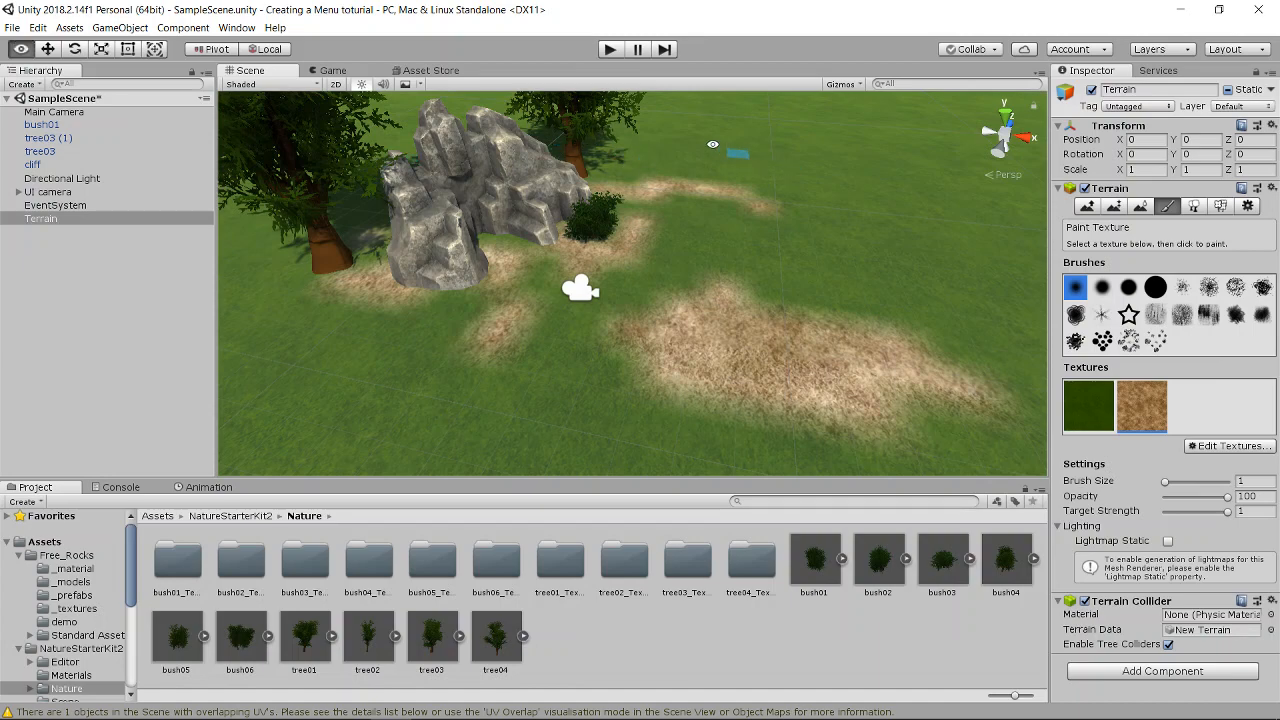
alt+drag(645, 156, 789, 161)
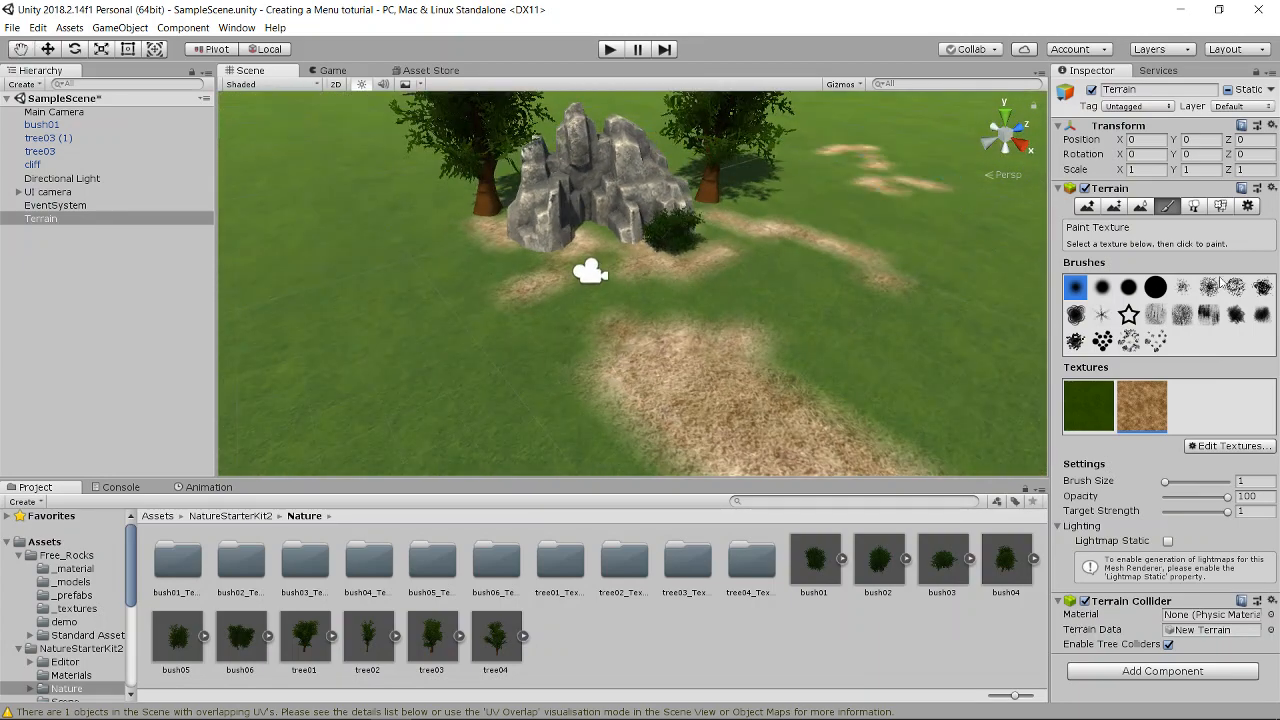
alt+drag(988, 206, 760, 180)
click(318, 72)
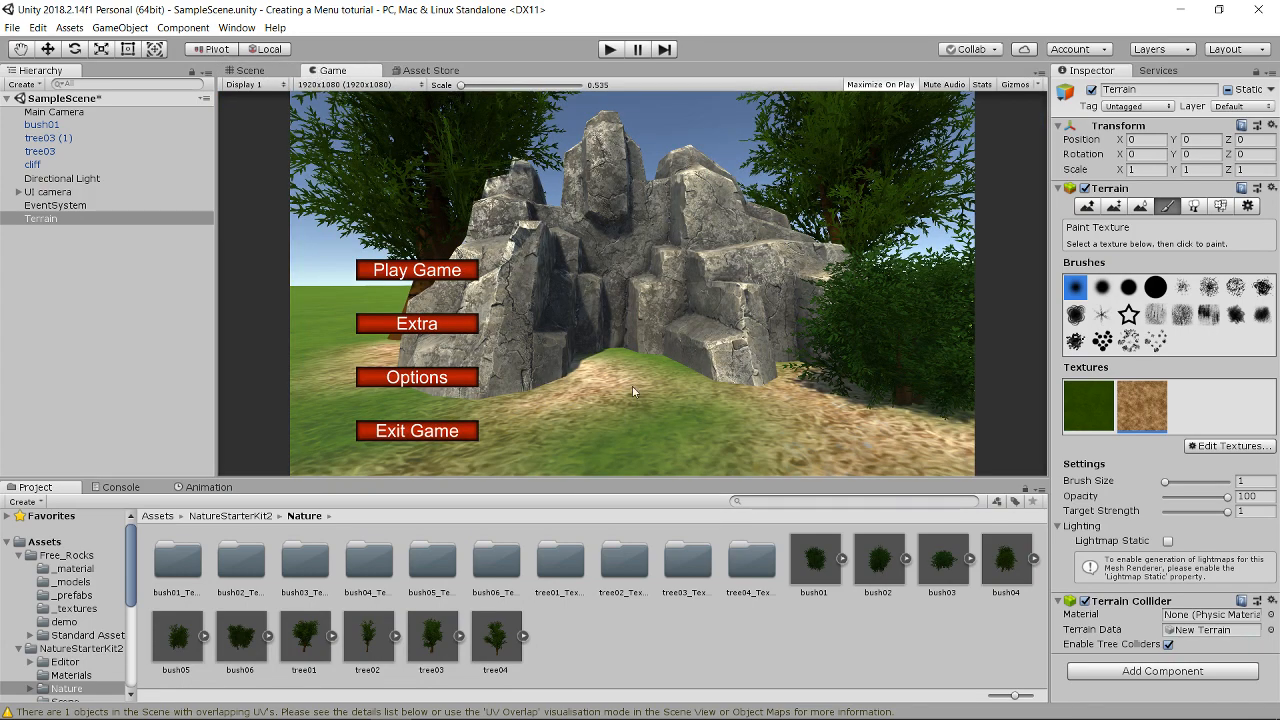
Return to the Scene view and start adding a grass texture to the Terrain in Paint Details mode
click(250, 71)
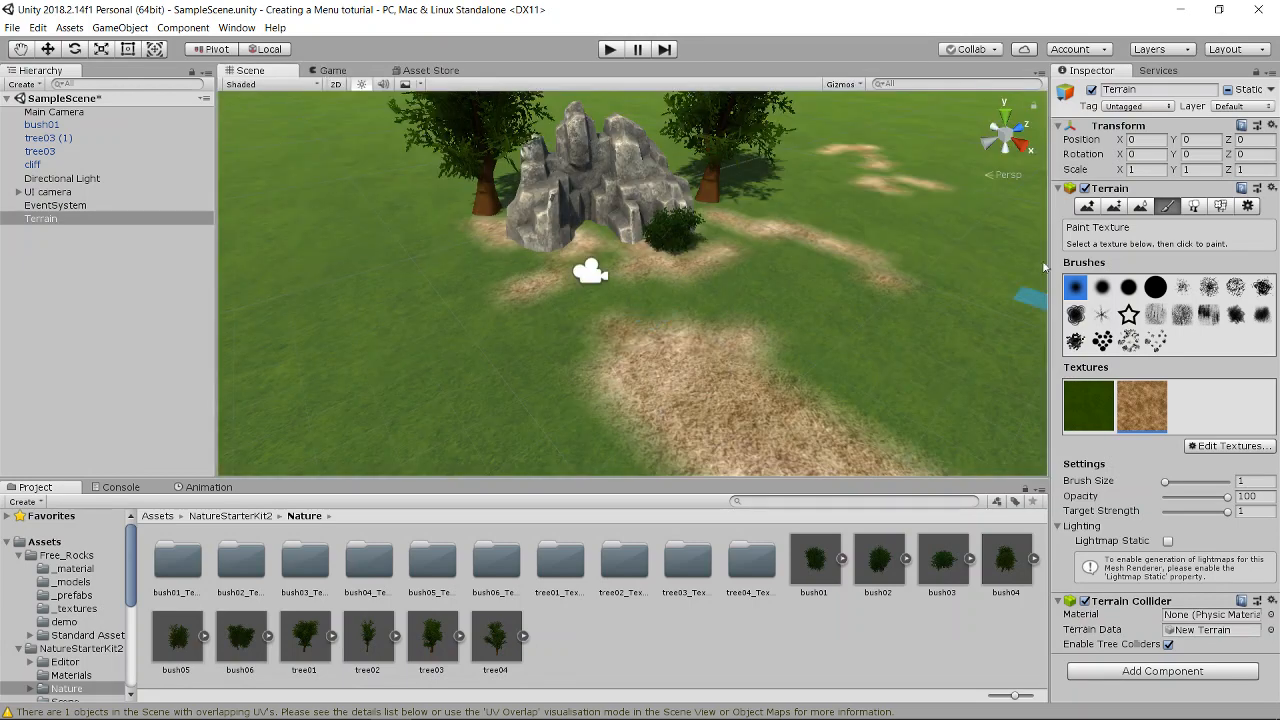
click(1196, 208)
click(1221, 208)
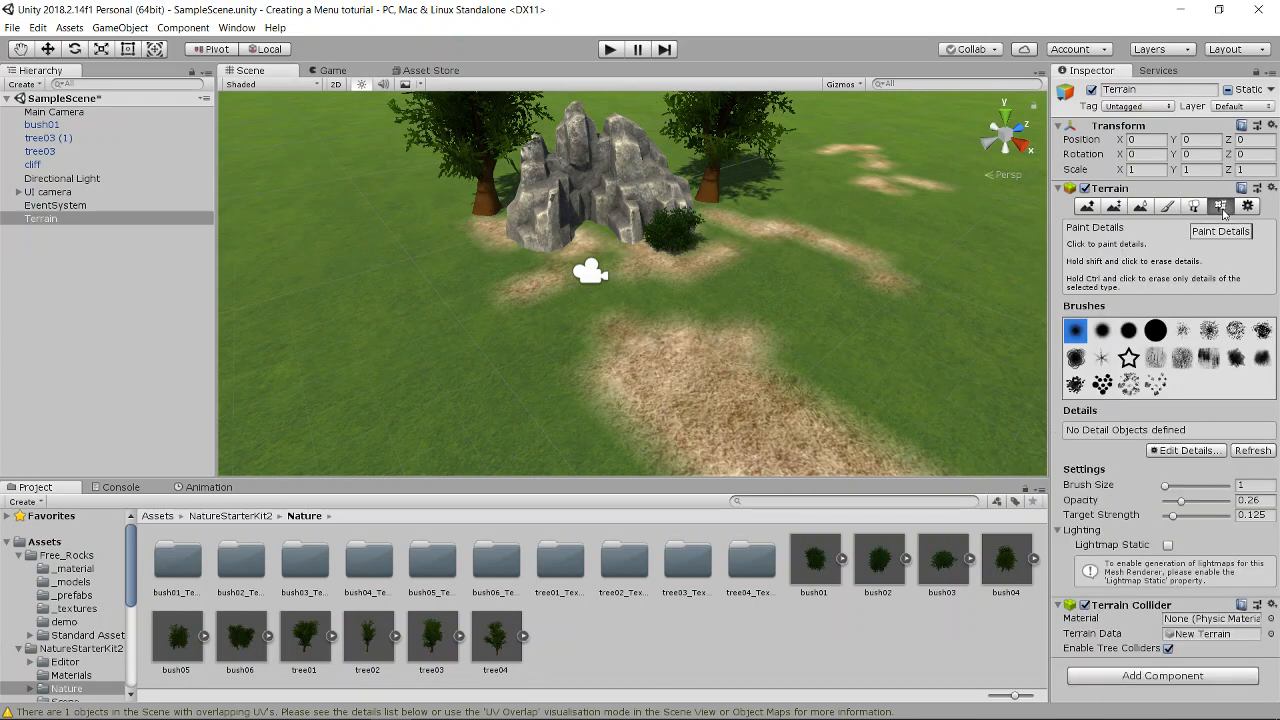
click(1190, 451)
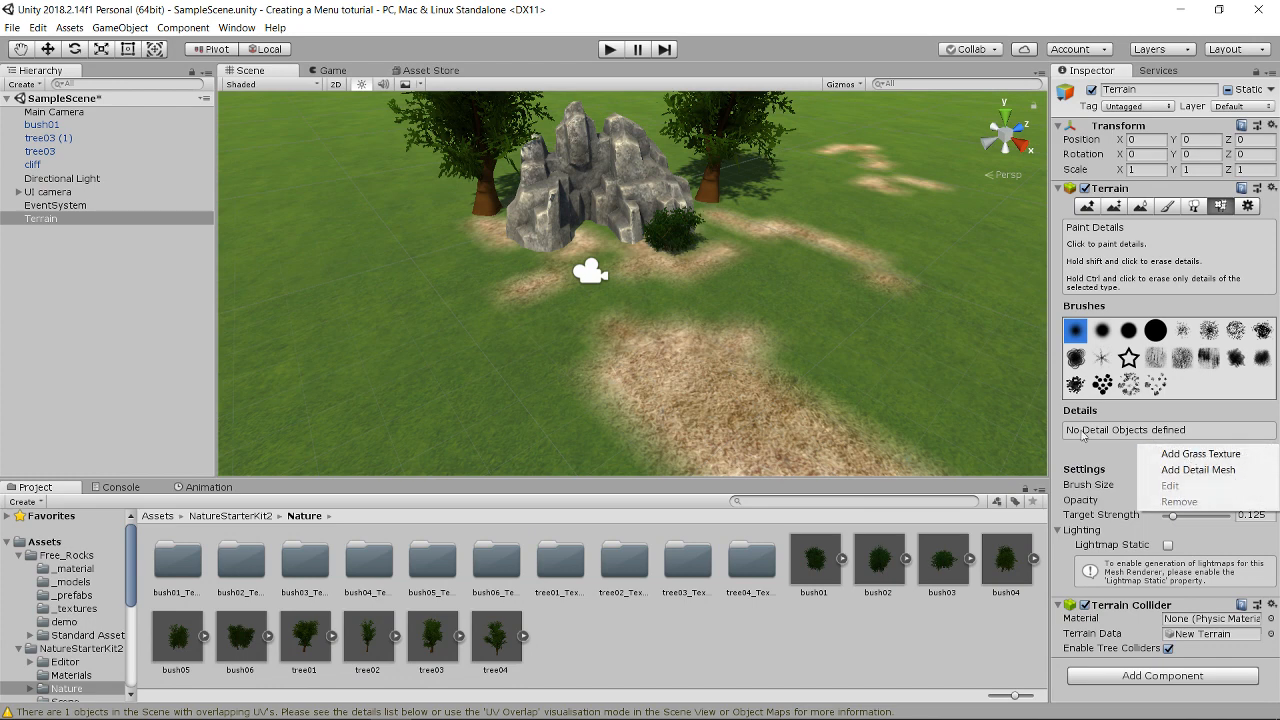
click(1214, 455)
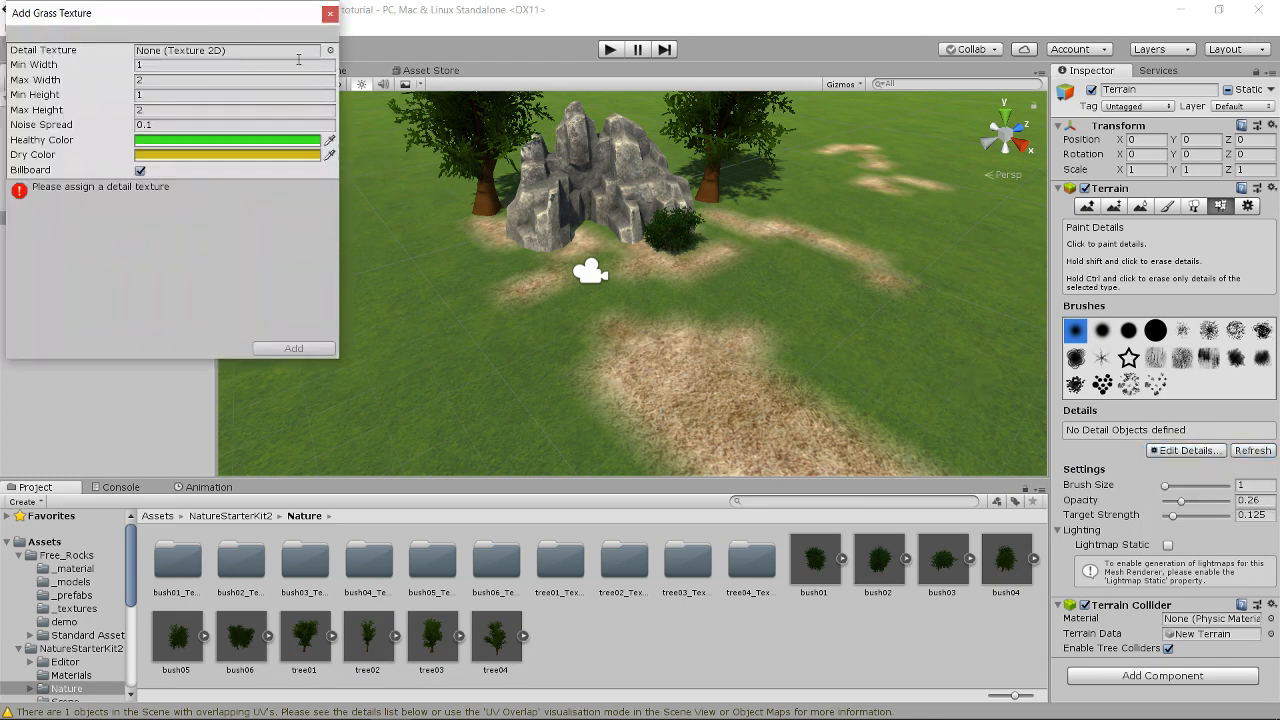
Assign grass01 as the detail texture of the new grass
click(196, 50)
click(330, 50)
scroll(60, 130, down, 4)
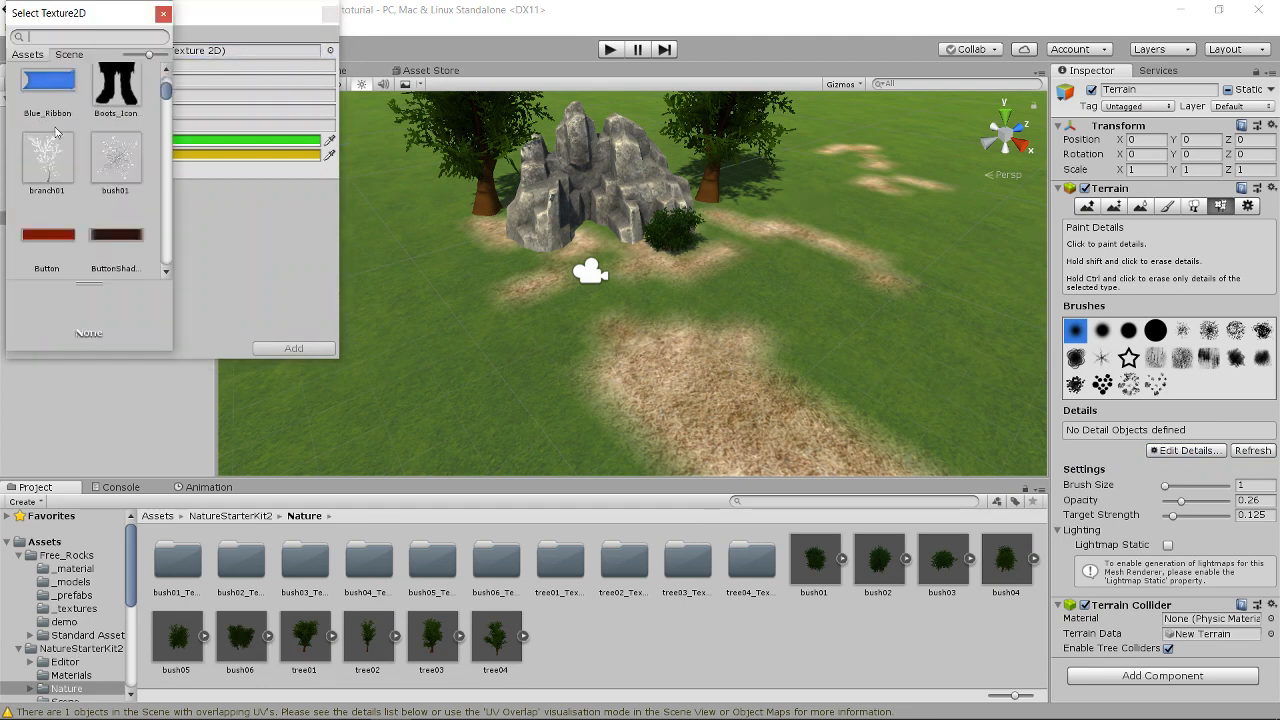
scroll(68, 131, down, 10)
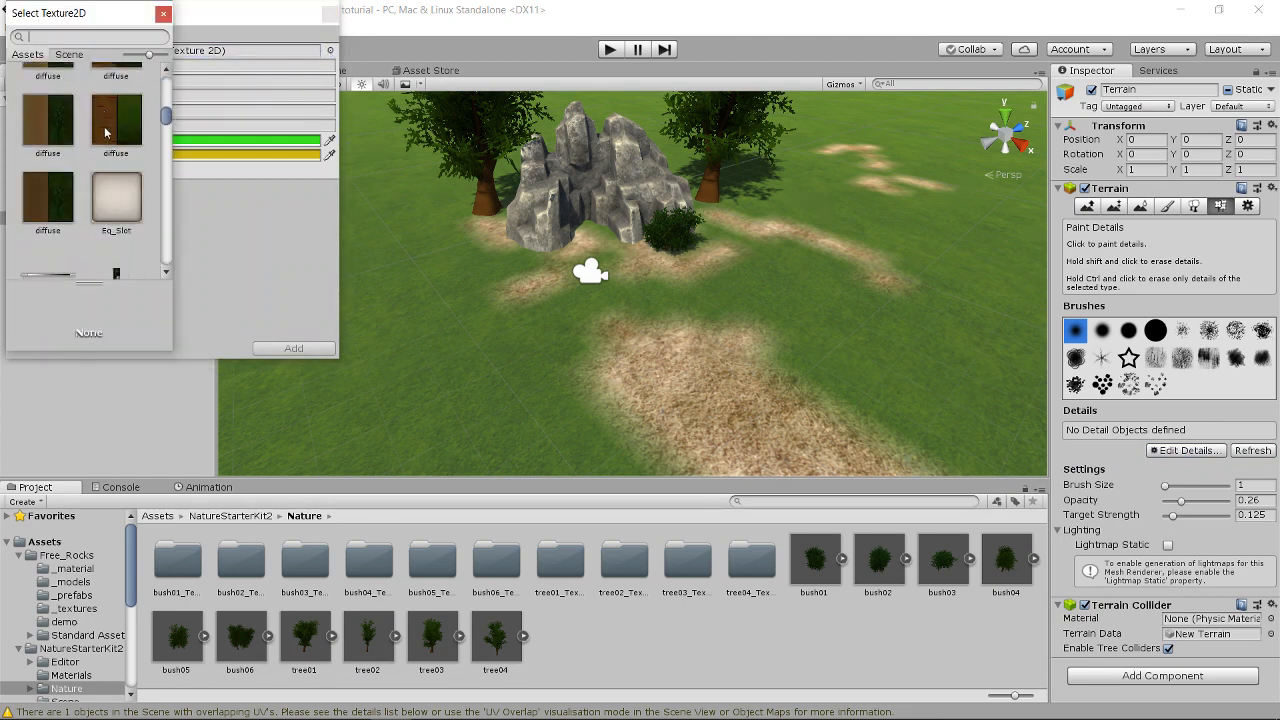
scroll(112, 131, down, 7)
scroll(116, 131, up, 6)
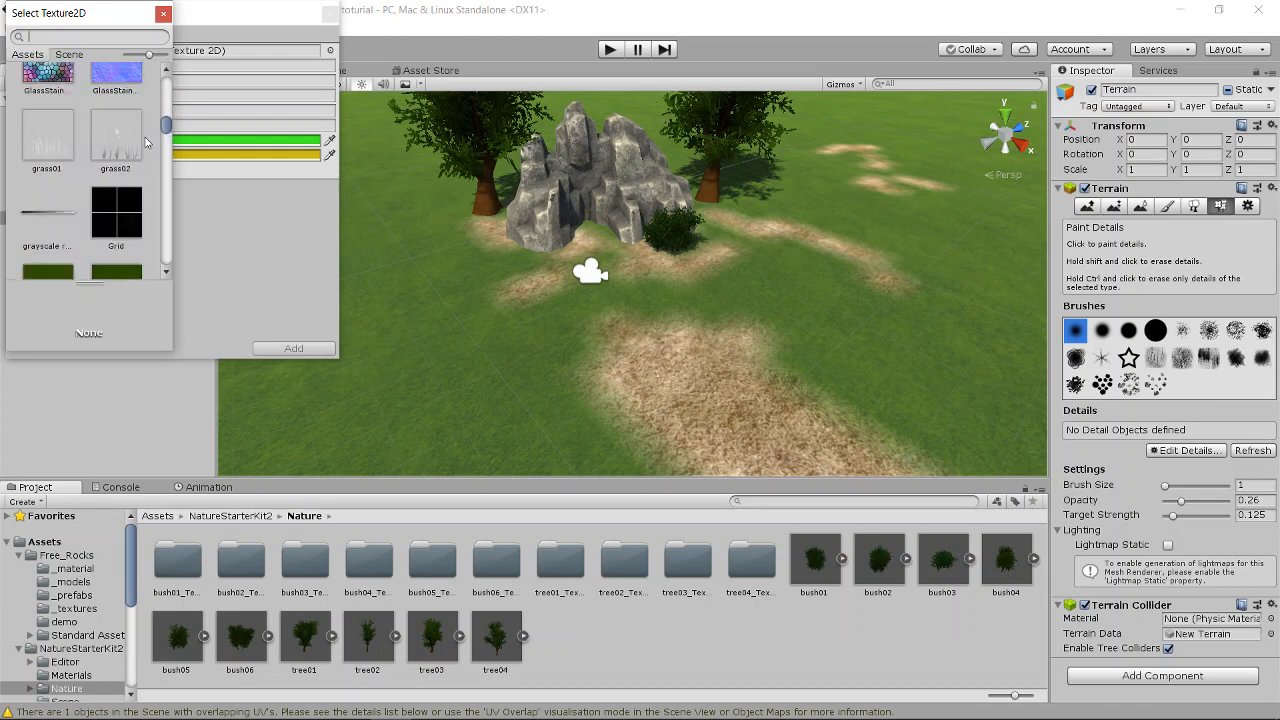
click(52, 141)
key(Return)
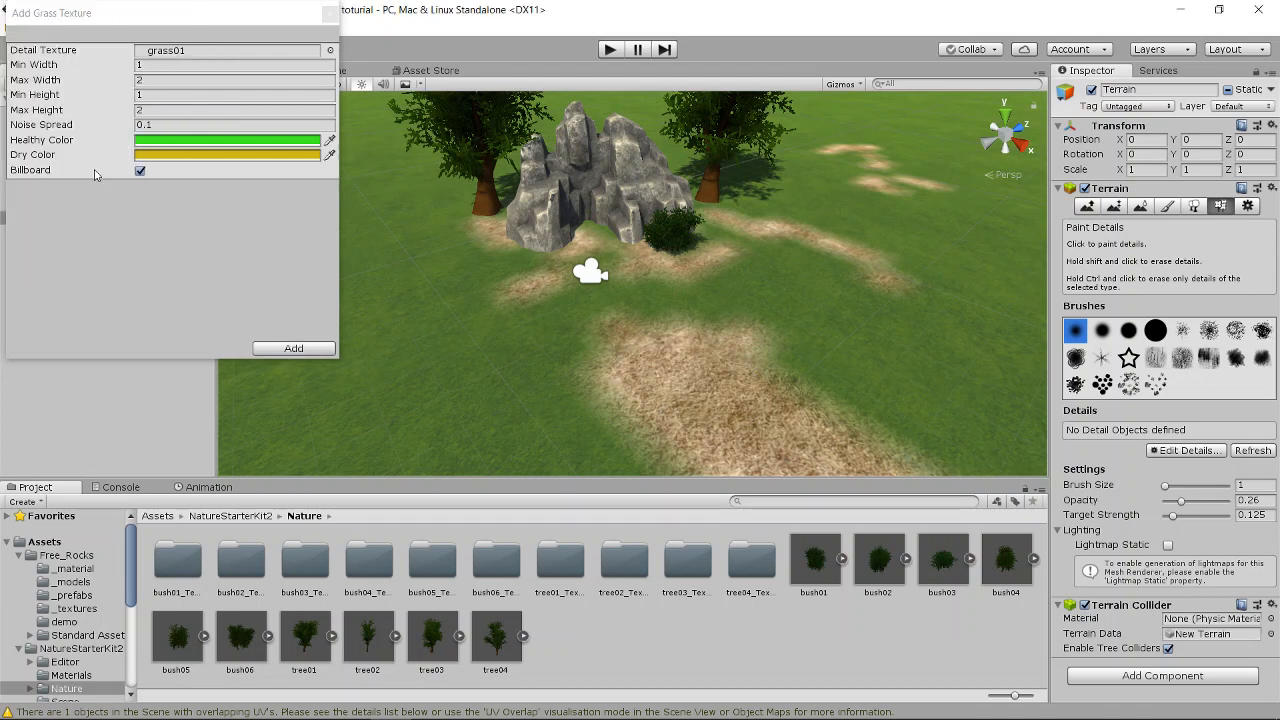
Set the grass's dry color to near-black 141201 and its healthy color to dark green, and add the grass to the Terrain
click(165, 156)
click(146, 200)
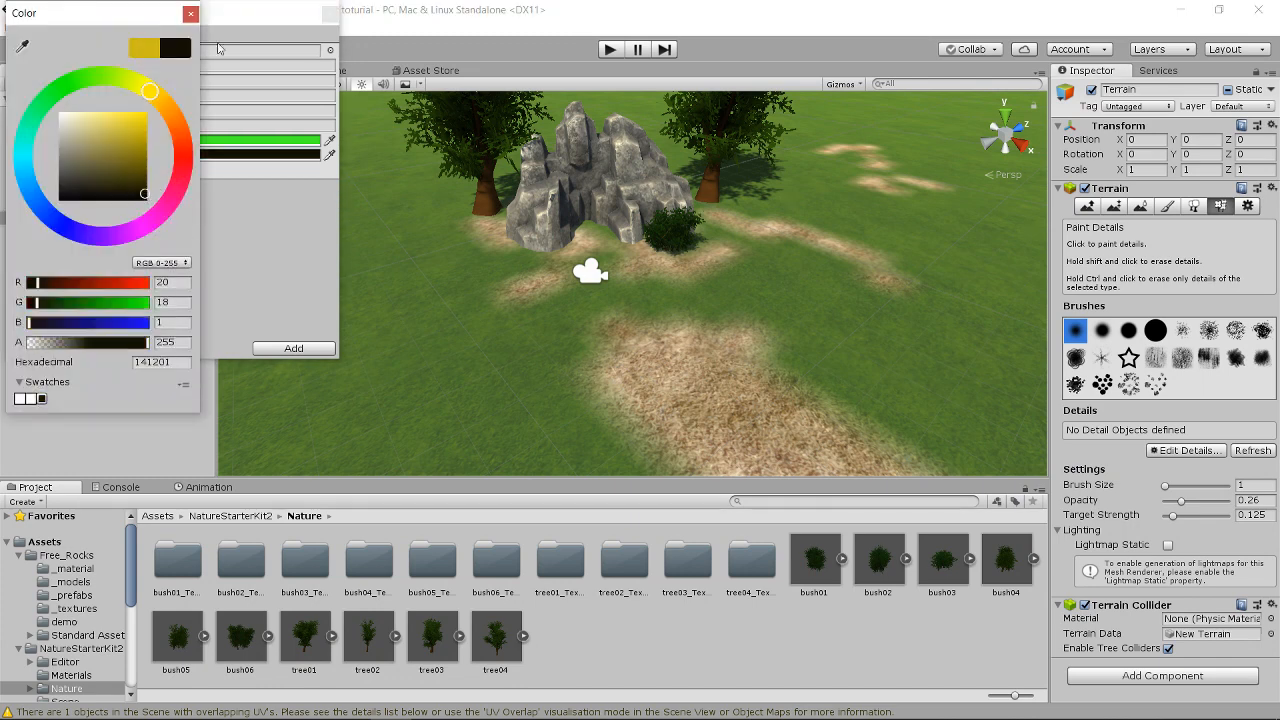
click(190, 13)
click(204, 141)
drag(133, 148, 140, 148)
click(190, 14)
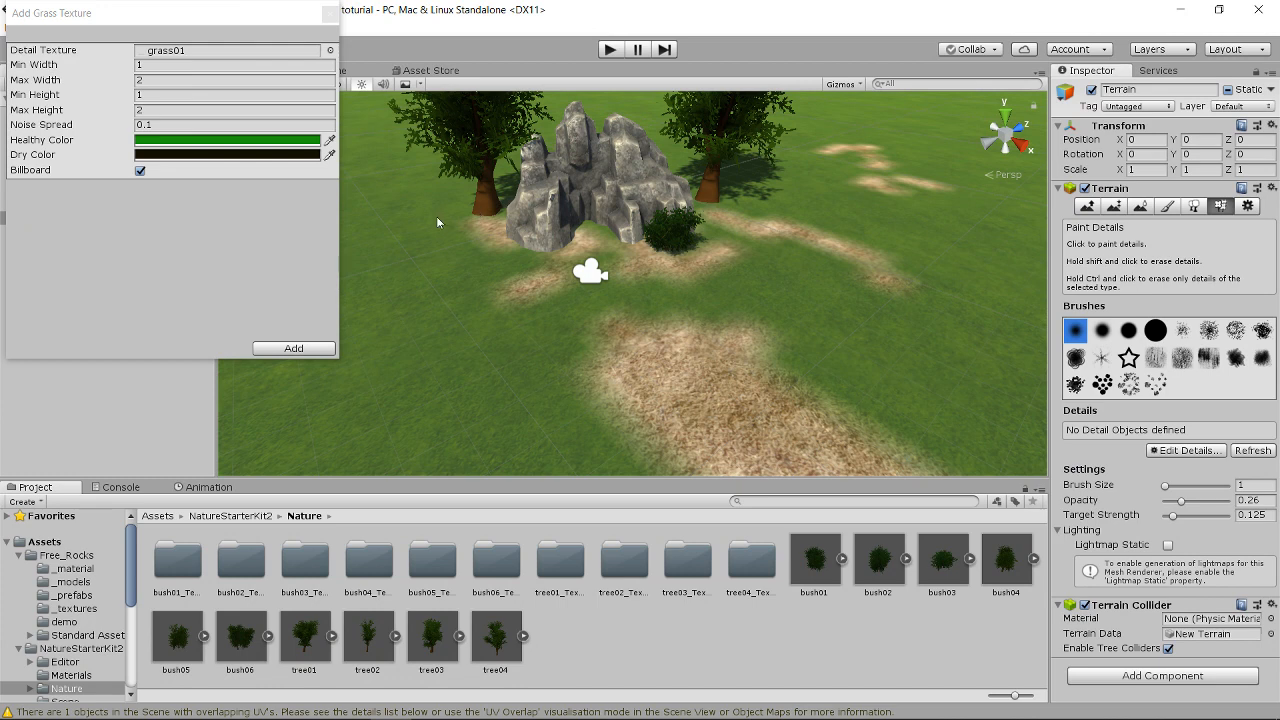
click(320, 348)
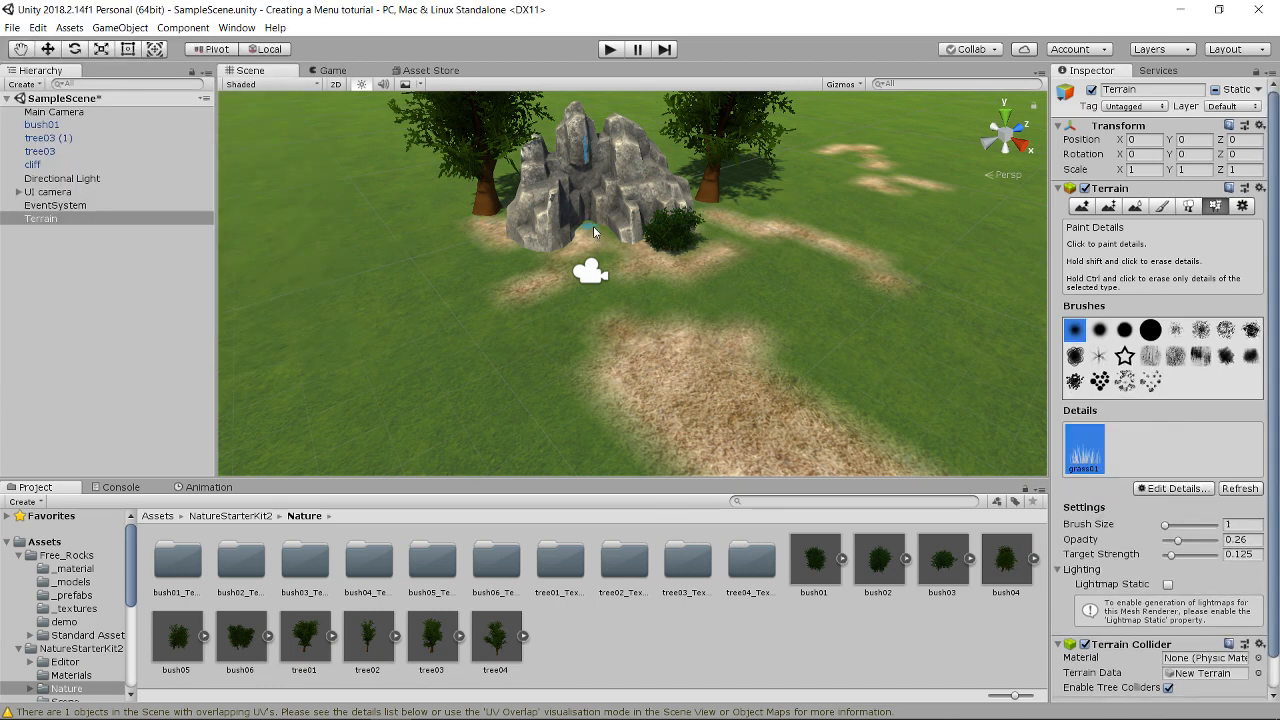
Paint grass01 clumps at the cliff's base, around the trees and across the surrounding ground, and check the Game view
drag(599, 235, 626, 248)
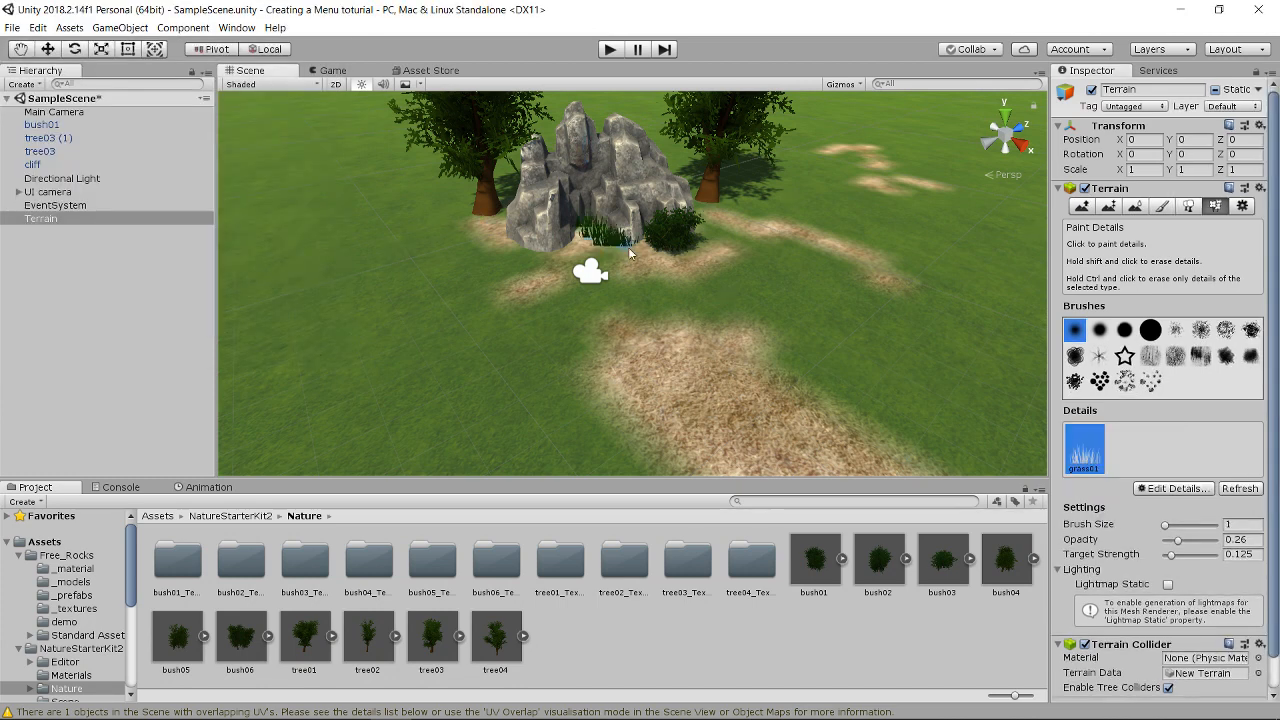
drag(735, 216, 680, 203)
mouse_move(758, 334)
mouse_down()
mouse_move(910, 392)
mouse_move(773, 418)
mouse_move(478, 360)
mouse_move(360, 238)
mouse_up()
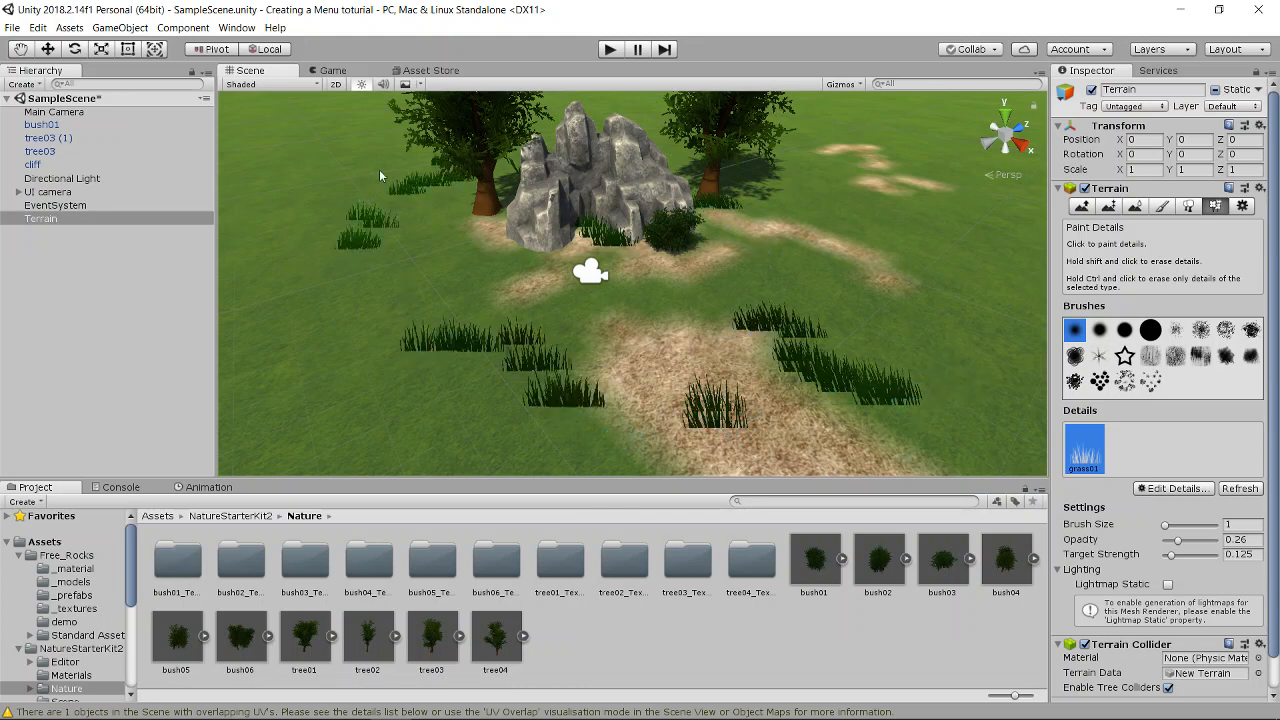
mouse_move(340, 192)
mouse_down()
mouse_move(411, 262)
mouse_move(422, 366)
mouse_move(472, 362)
mouse_up()
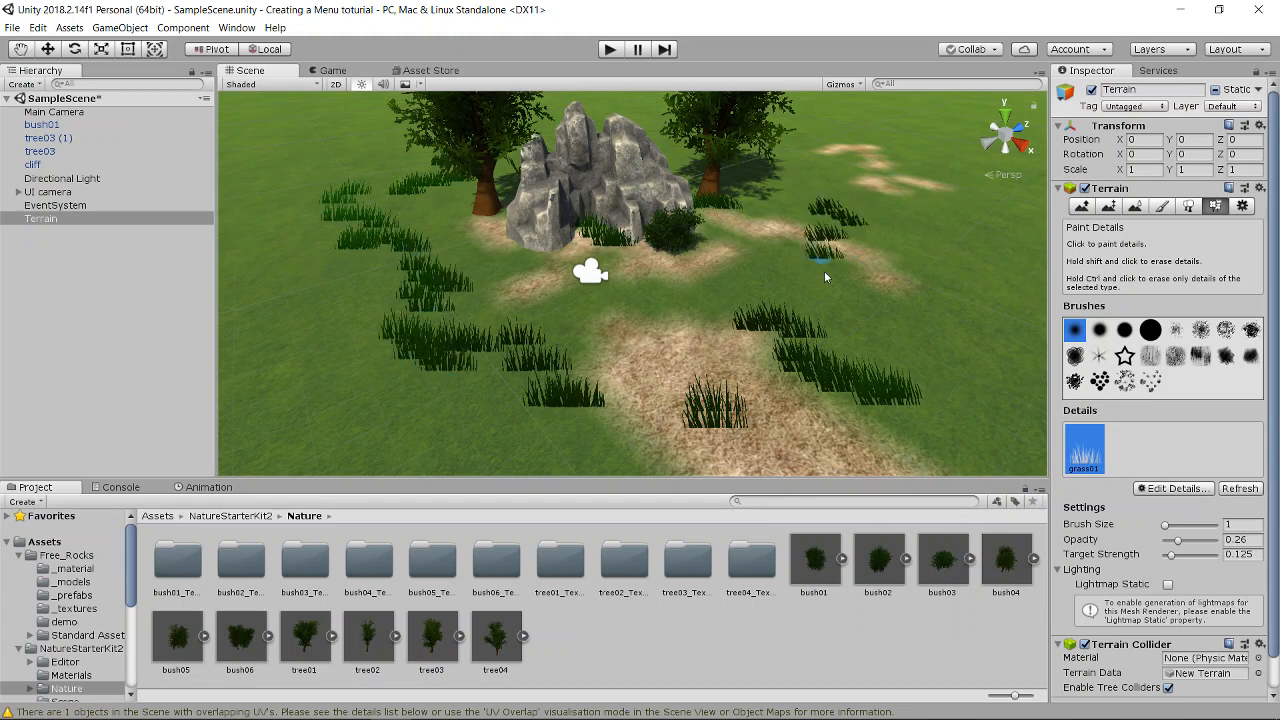
mouse_move(869, 196)
mouse_down()
mouse_move(912, 288)
mouse_move(802, 167)
mouse_move(736, 167)
mouse_move(928, 275)
mouse_up()
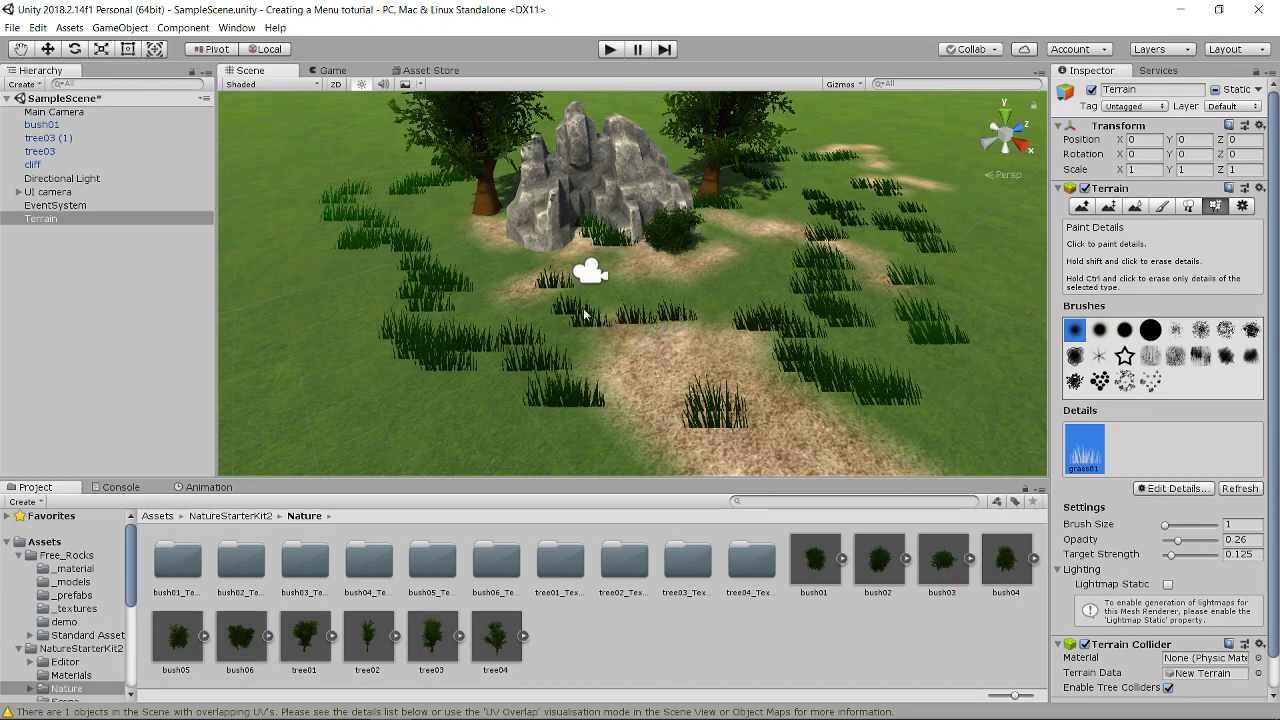
click(333, 71)
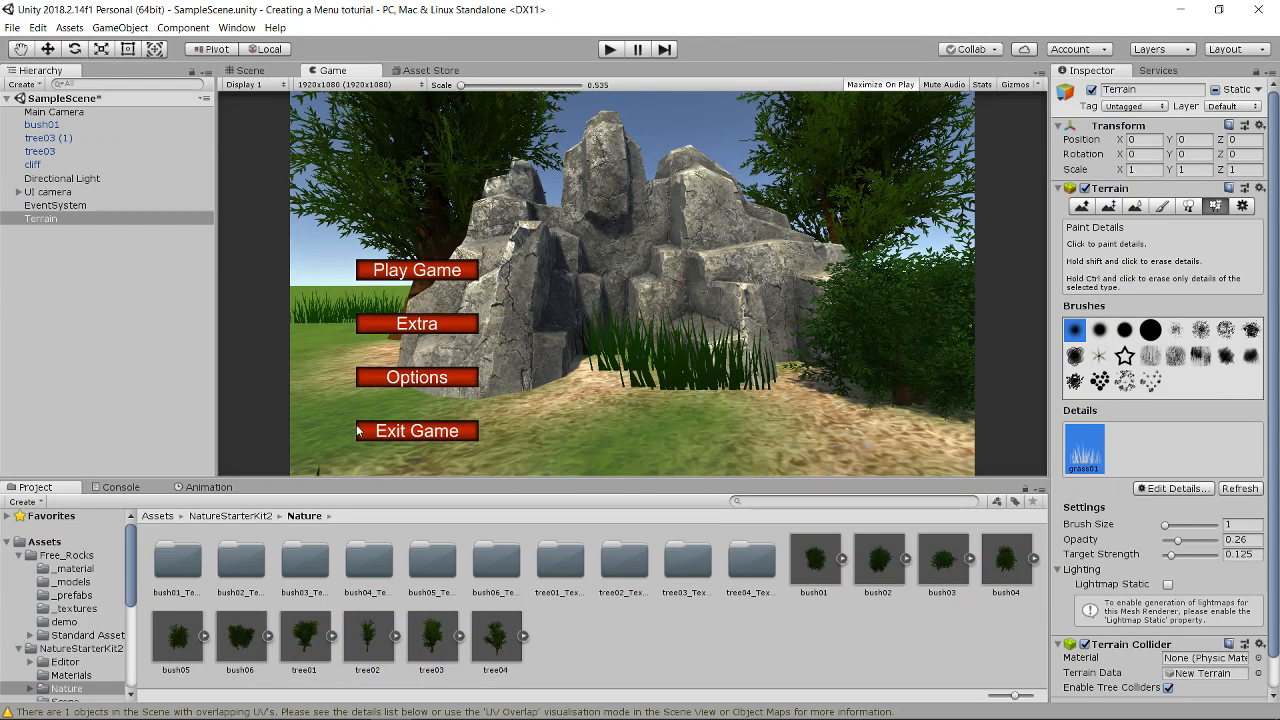
Paint more grass01 on the ground between the cliff's near side and the Main Camera, and check it in the Game view
click(276, 77)
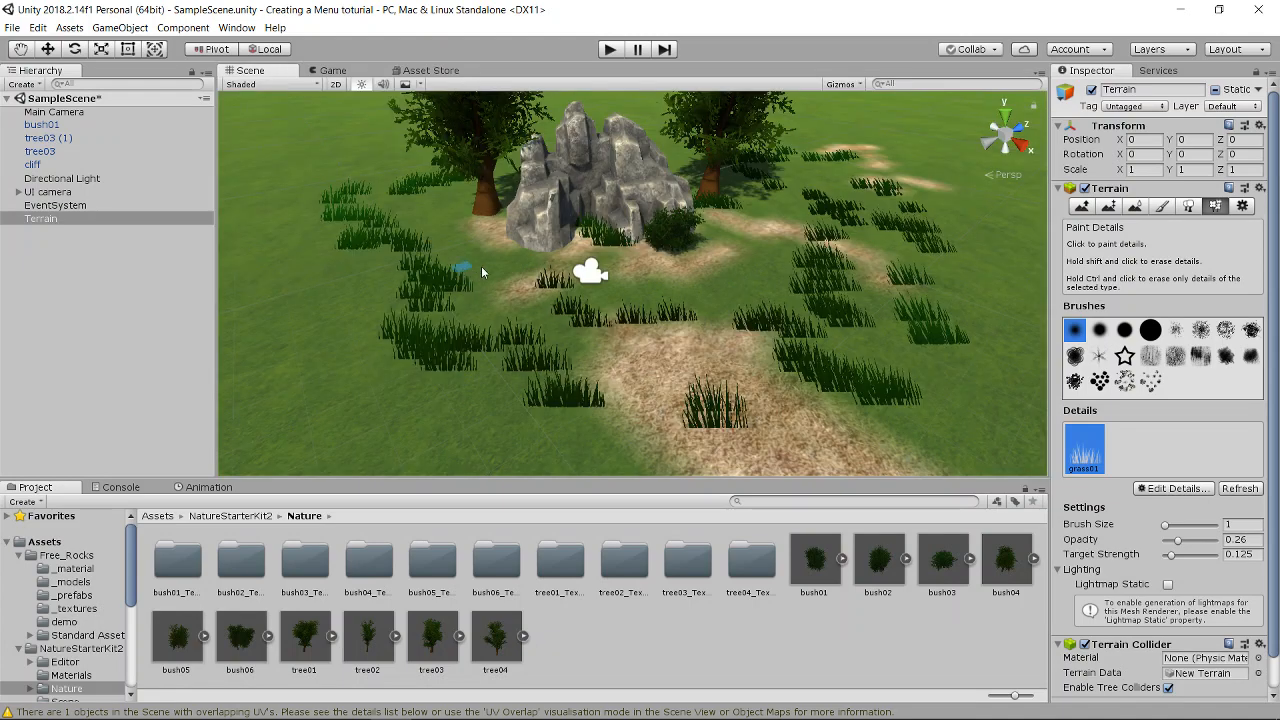
drag(481, 266, 534, 286)
click(332, 71)
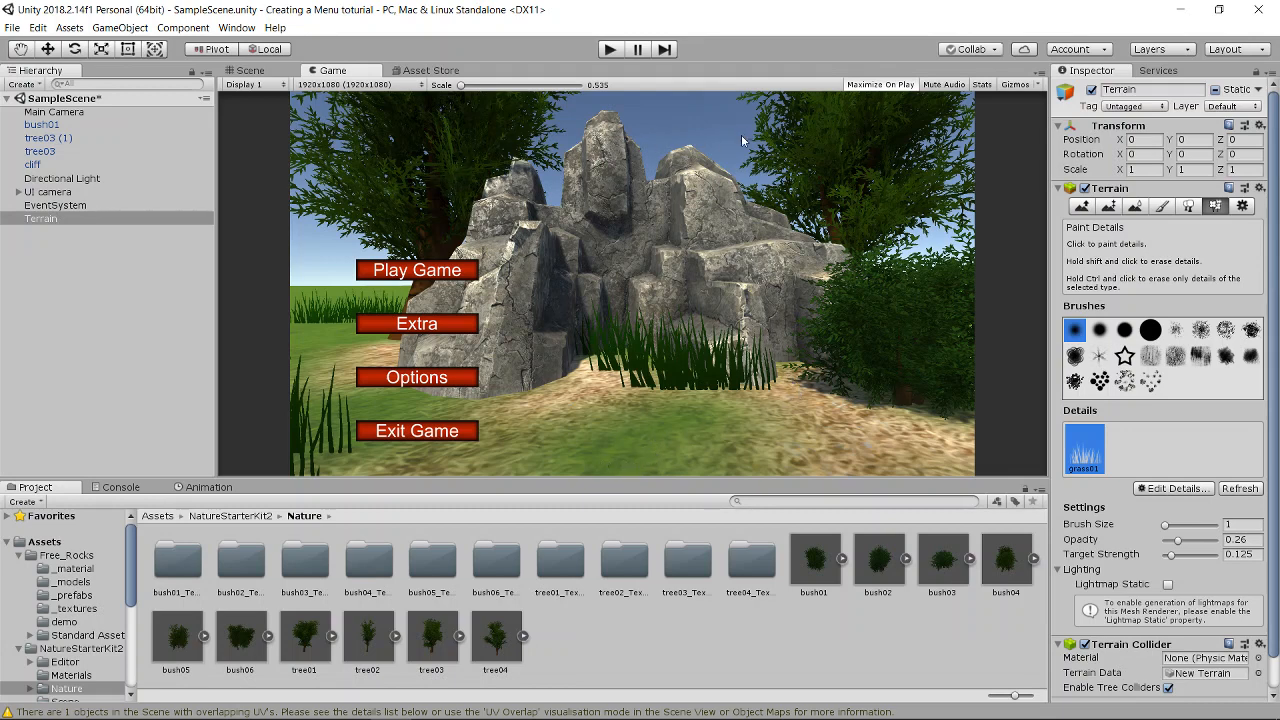
Return to the Scene view and open the scene's Lighting settings
click(249, 71)
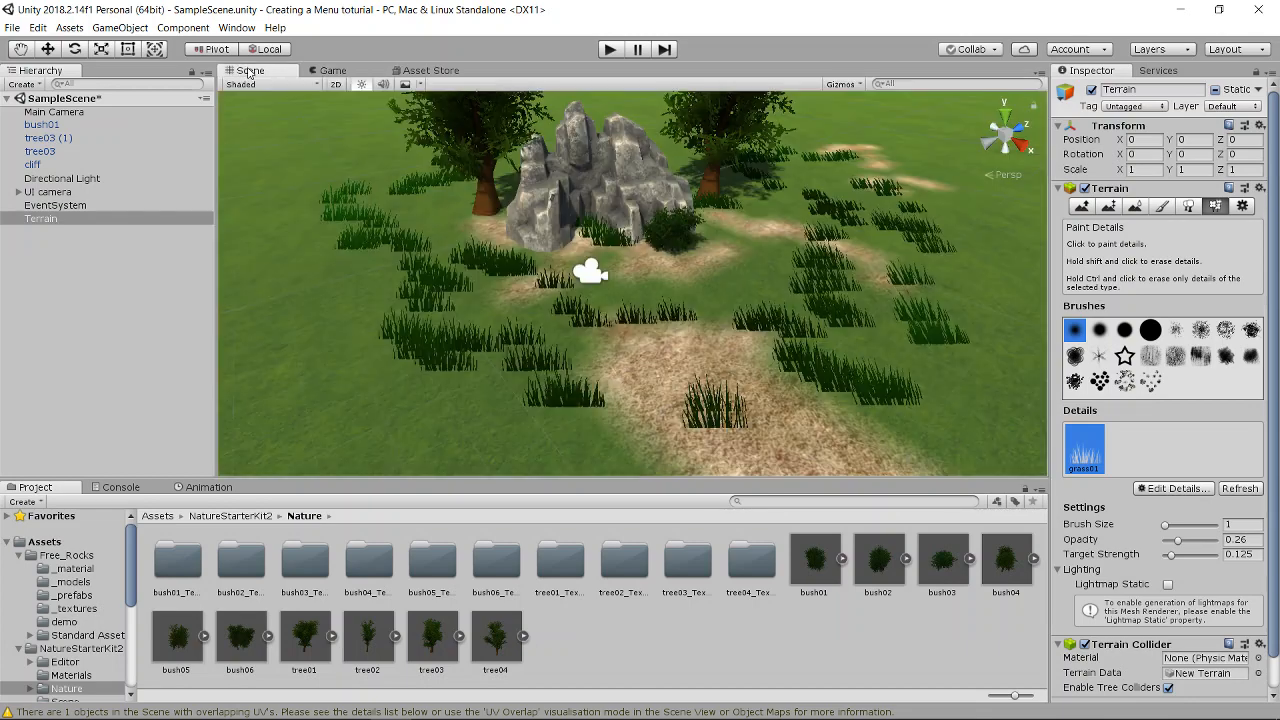
click(237, 27)
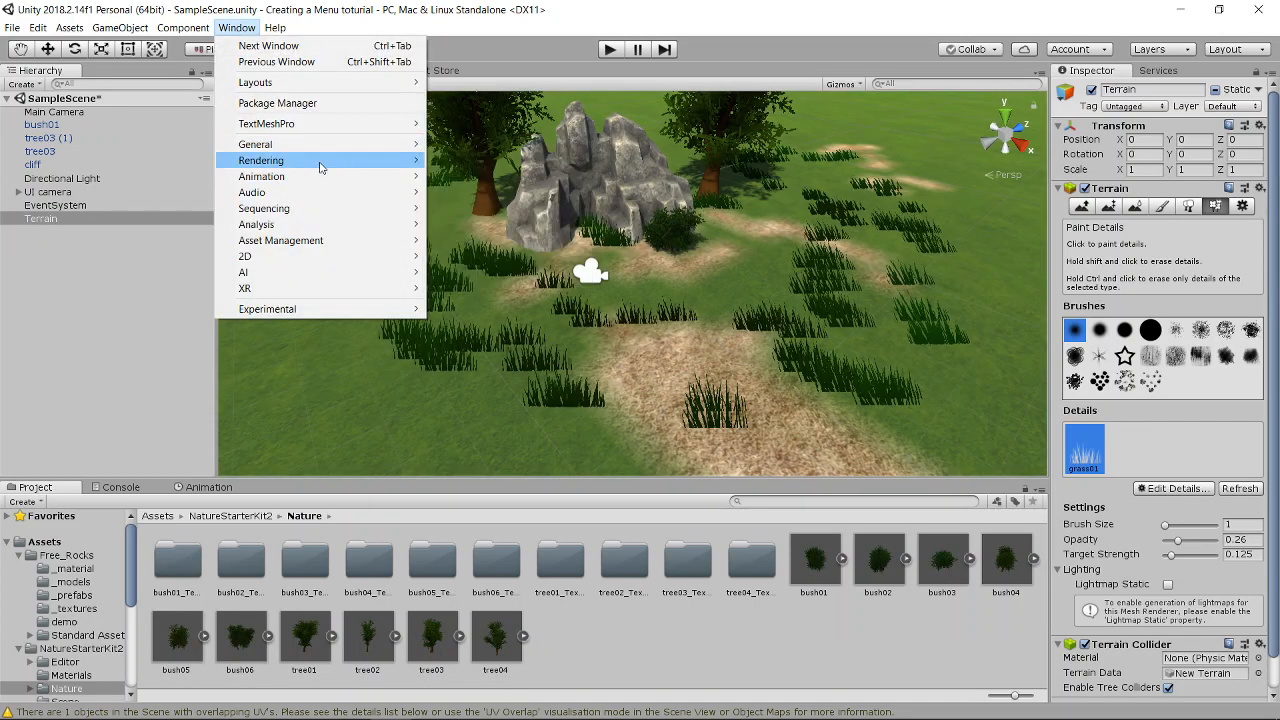
mouse_move(320, 166)
click(475, 161)
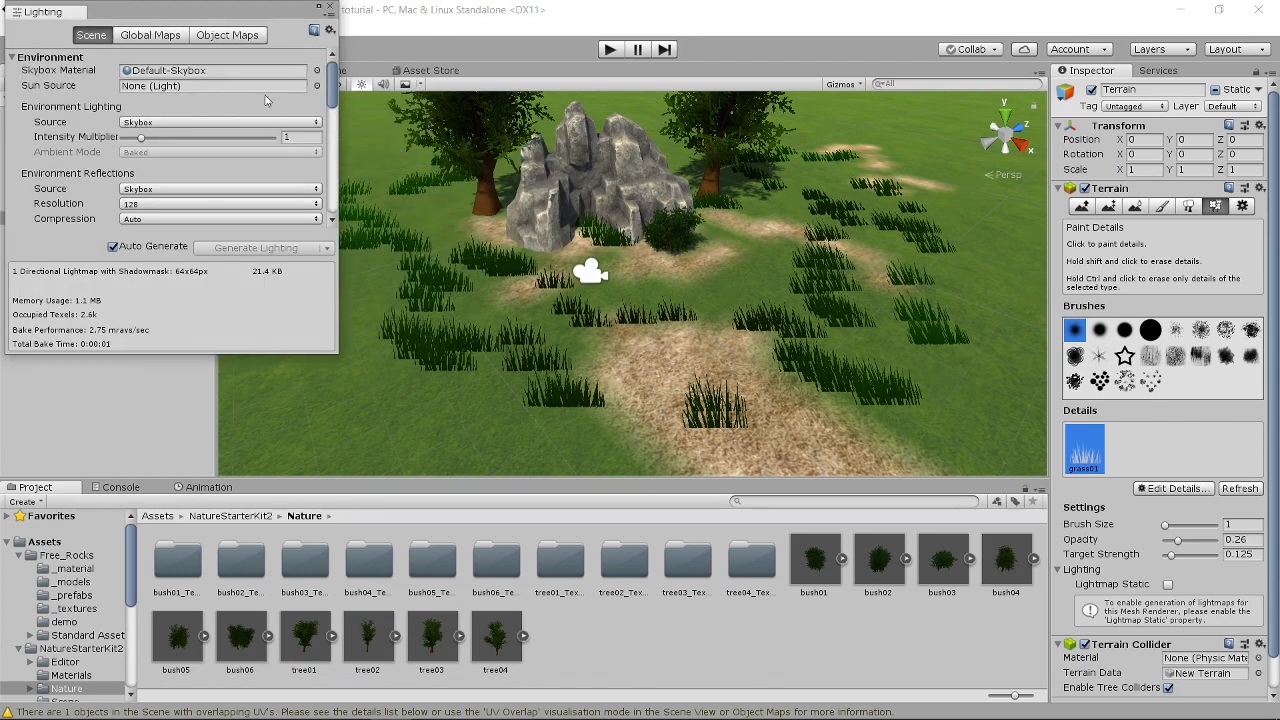
Set the scene's skybox material to Sunny2 Skybox, close the Lighting settings and check the sky in the Game view
click(317, 70)
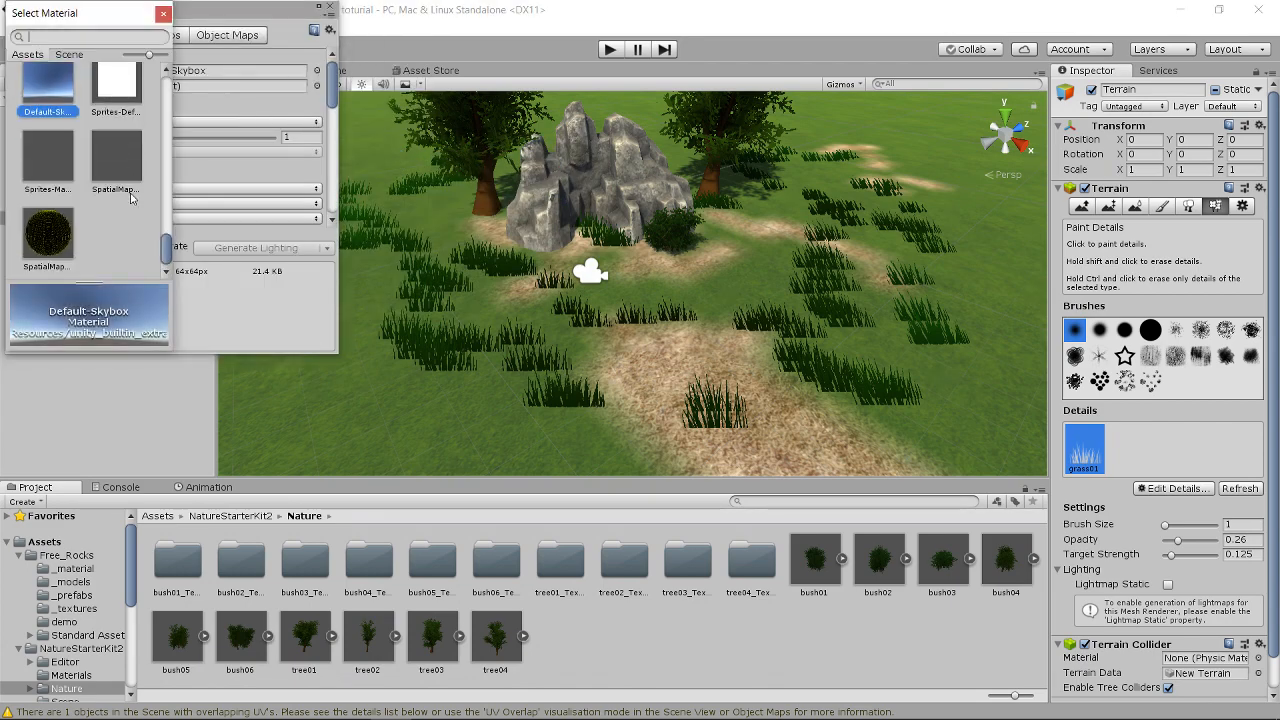
scroll(140, 199, up, 6)
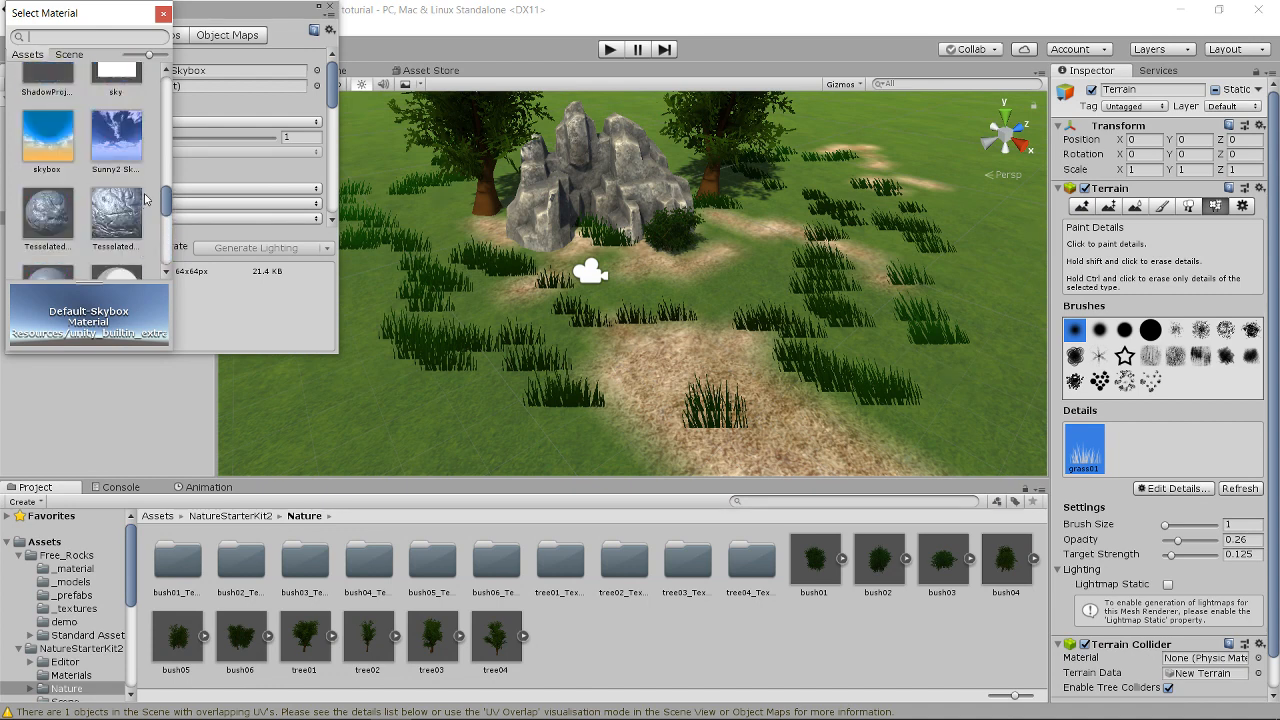
scroll(145, 199, up, 1)
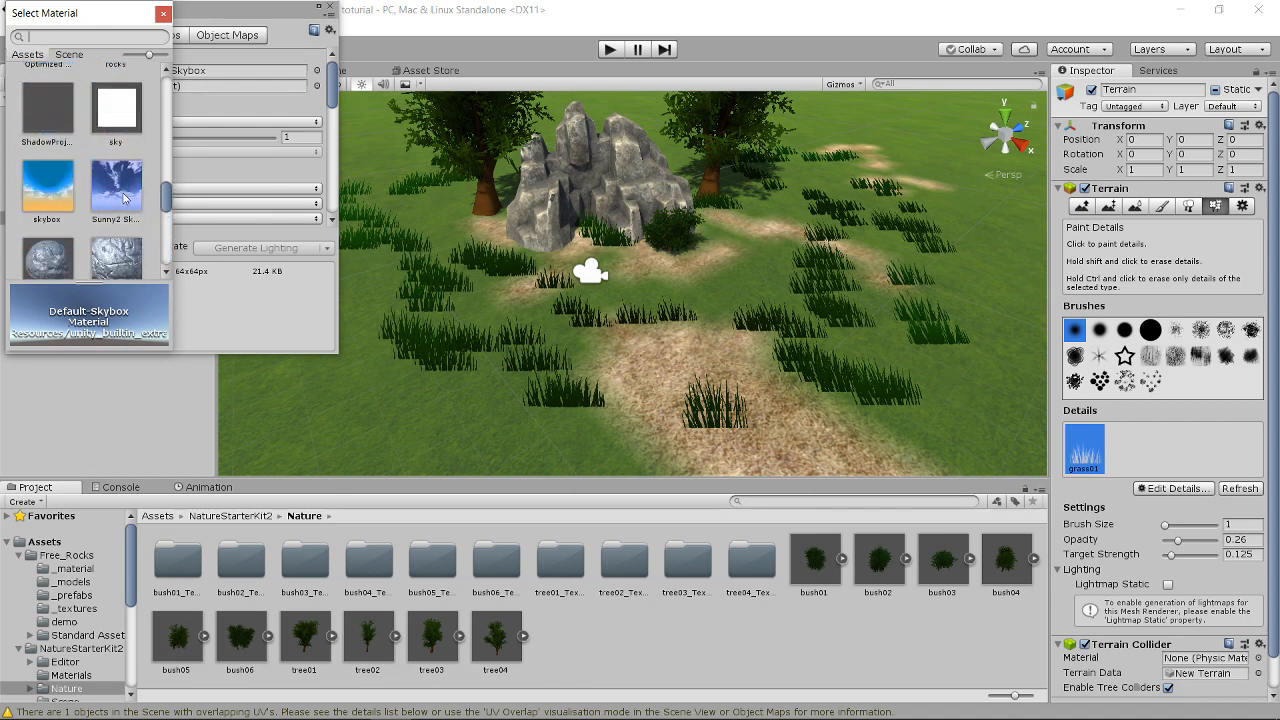
click(121, 189)
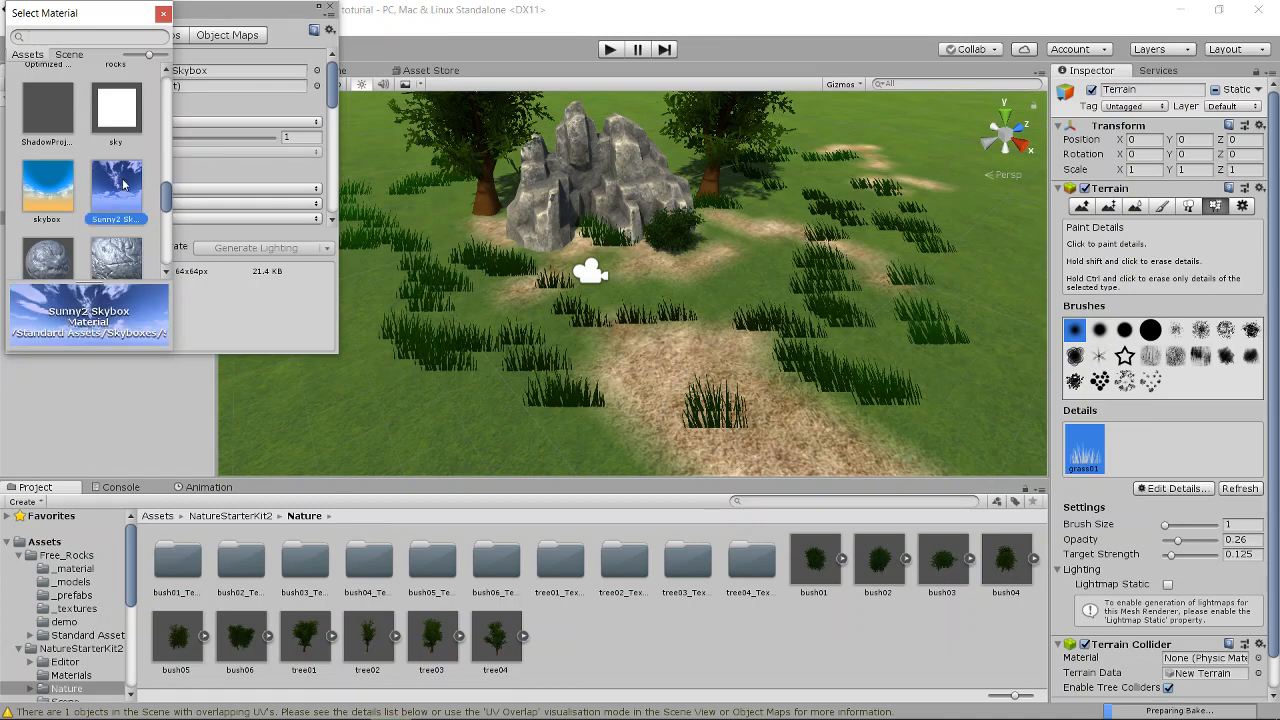
double_click(121, 186)
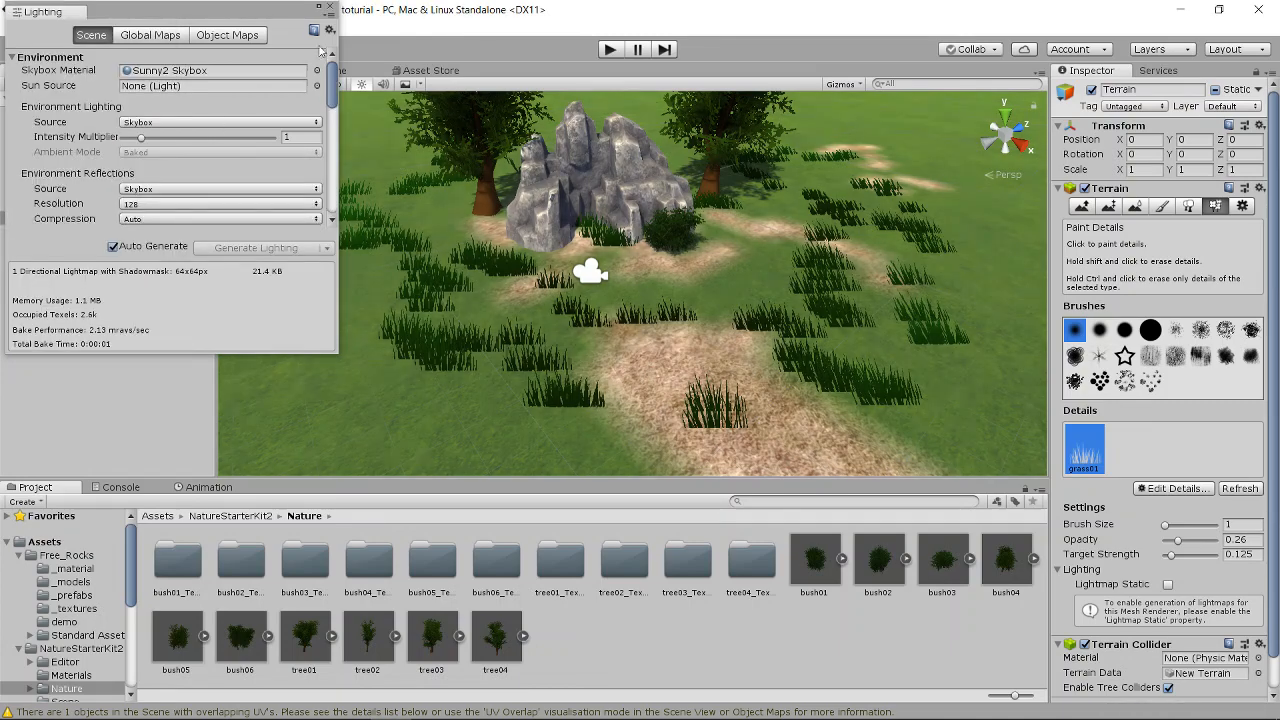
click(330, 7)
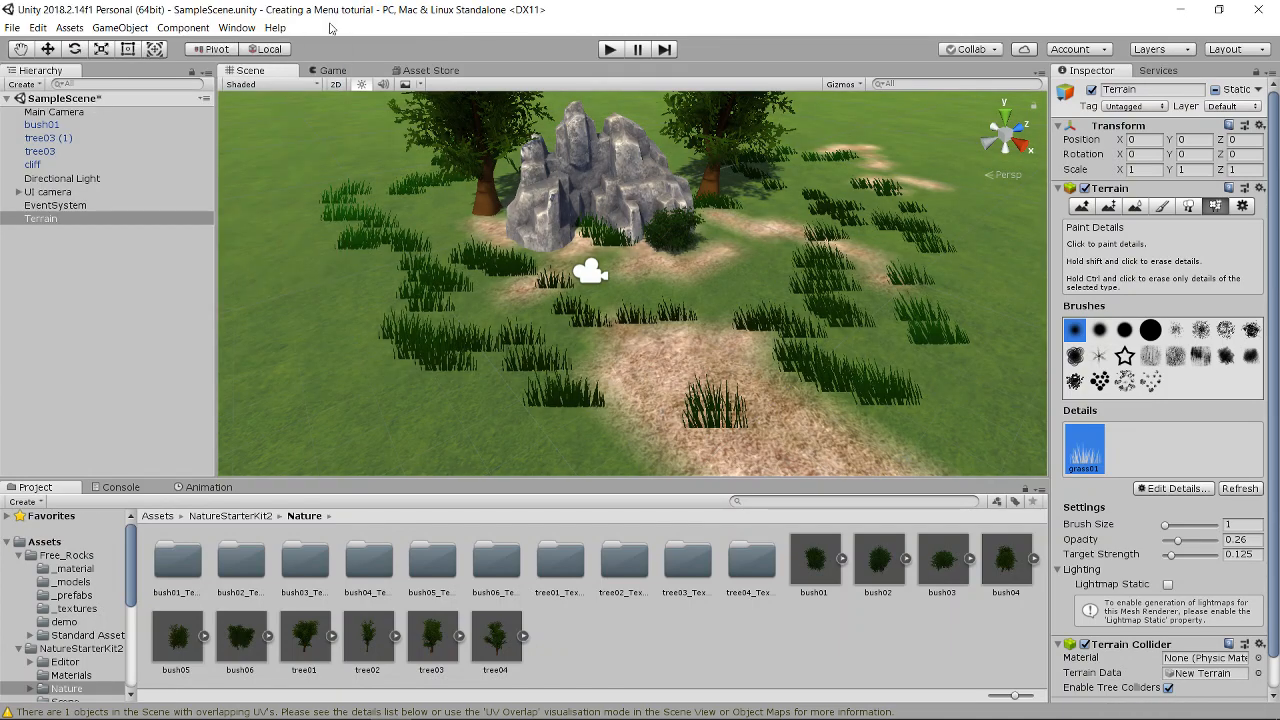
click(328, 71)
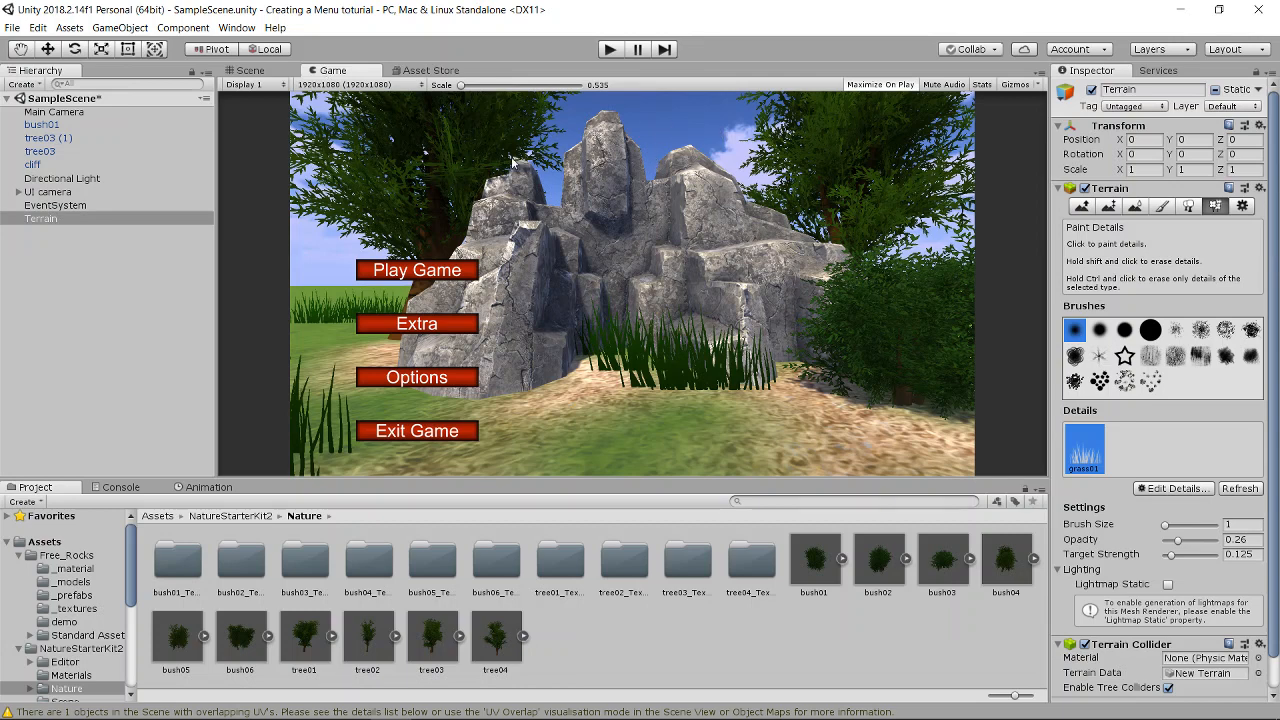
Tilt the Main Camera down to an X rotation of about 5.5, raise it to about Y 1.32, and check the Game view
click(266, 73)
click(94, 113)
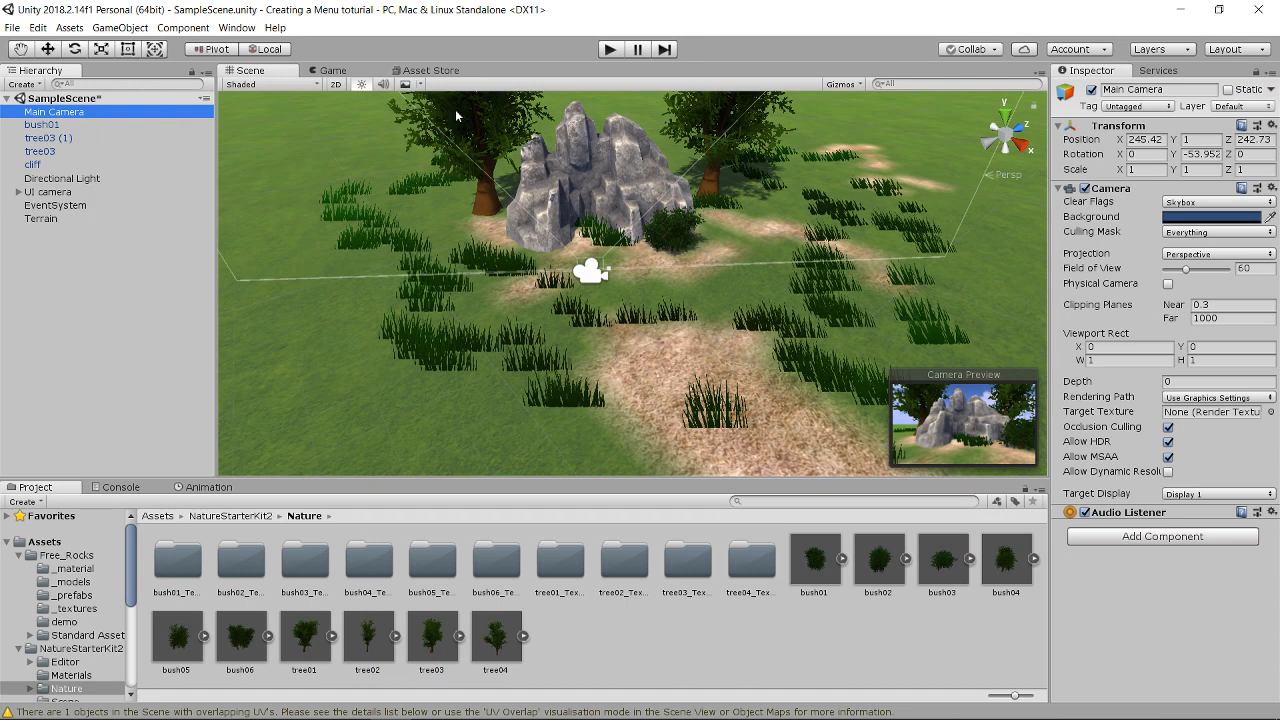
key(e)
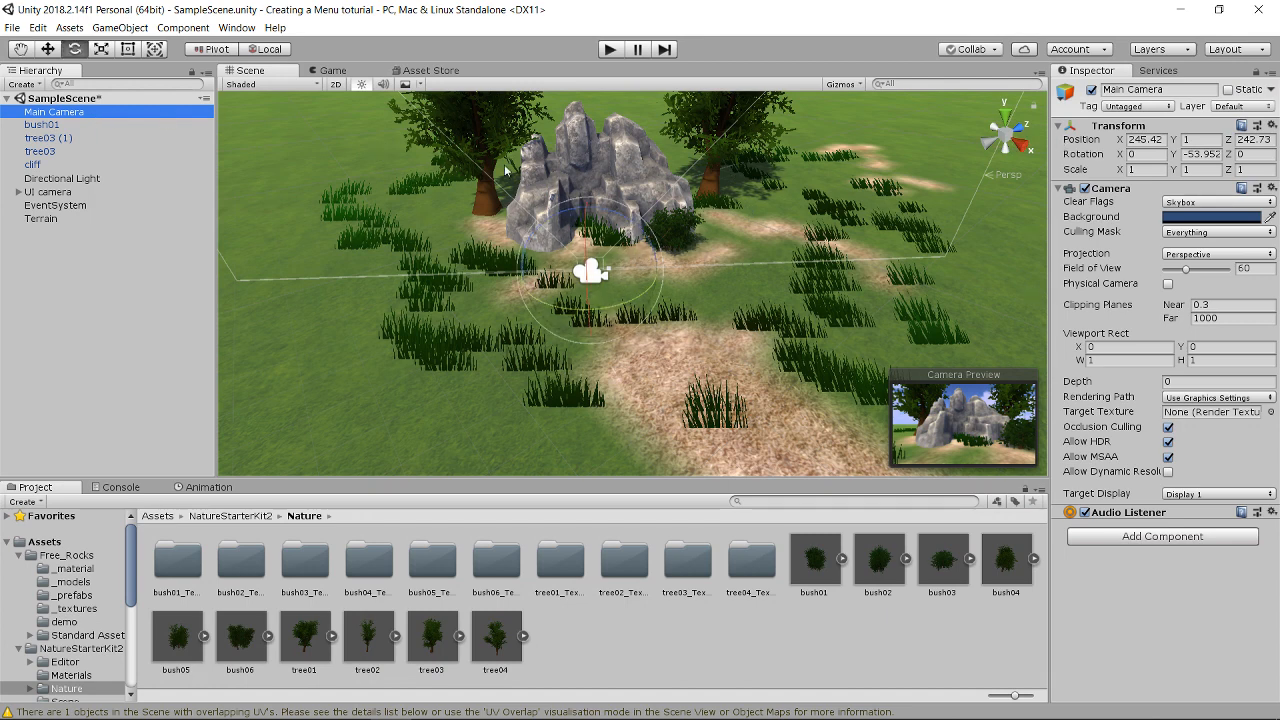
click(20, 51)
alt+drag(632, 211, 262, 193)
key(e)
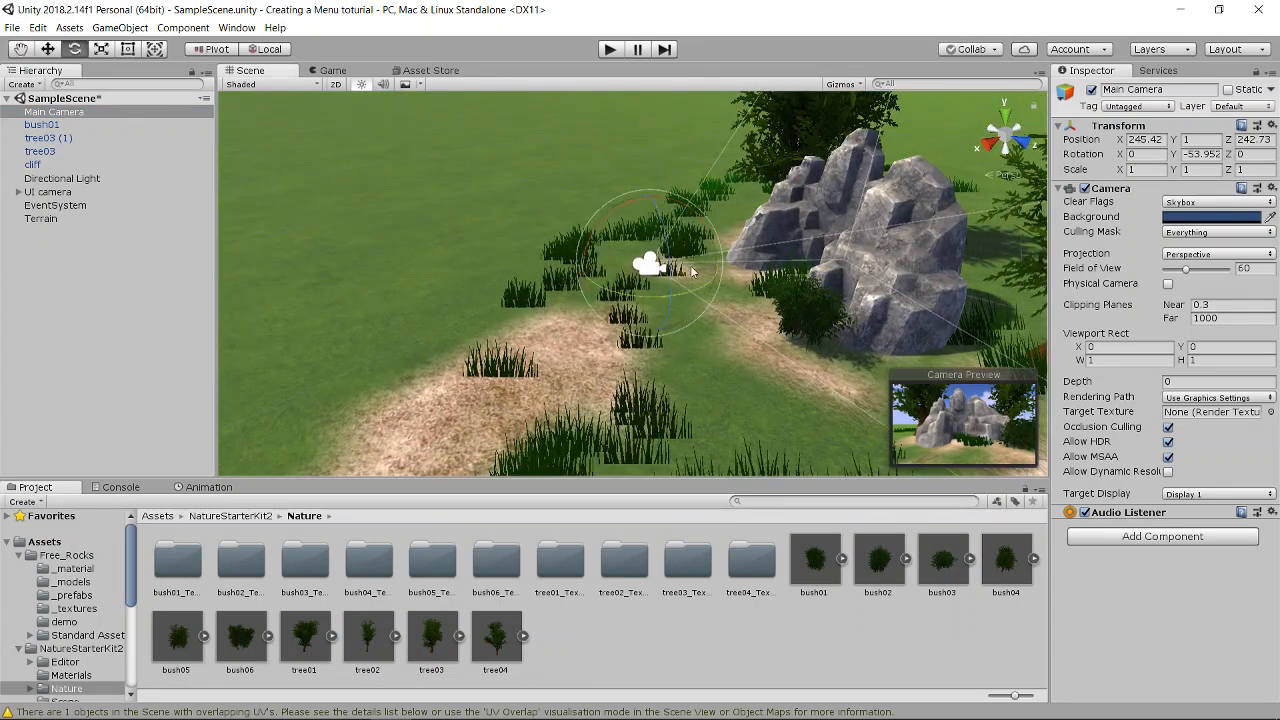
drag(700, 226, 660, 188)
click(49, 50)
alt+drag(598, 144, 327, 68)
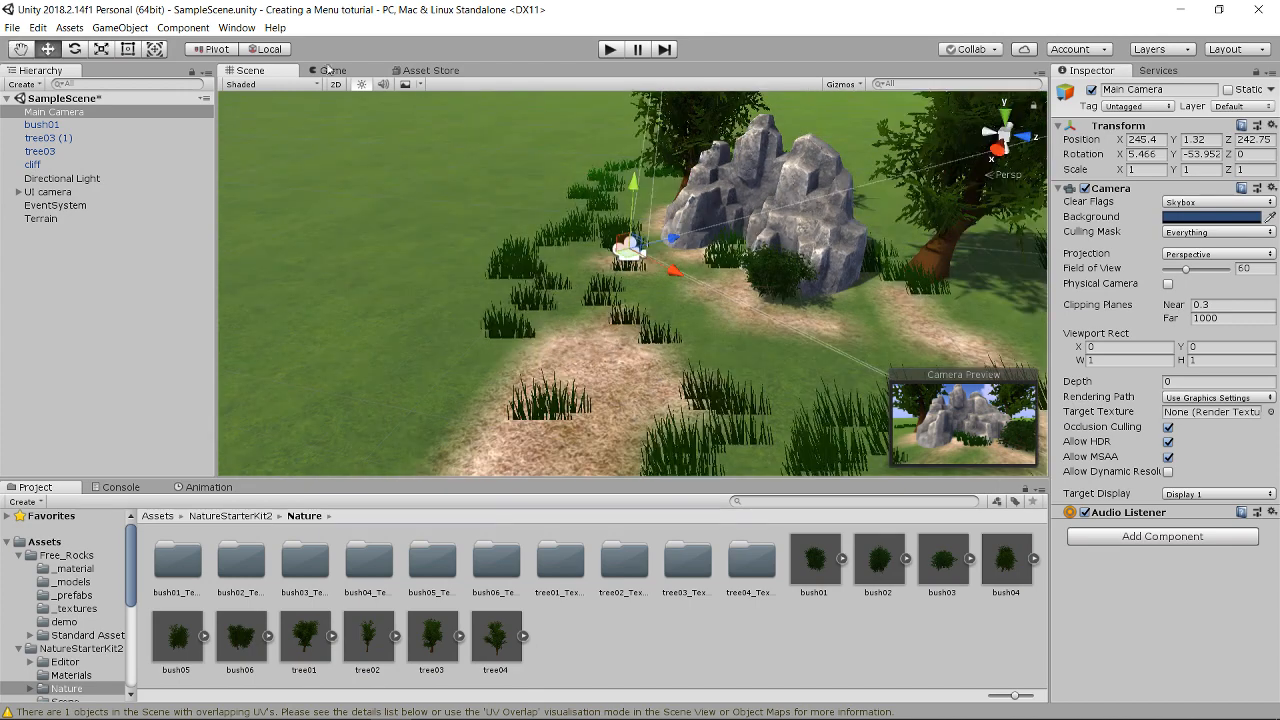
click(333, 70)
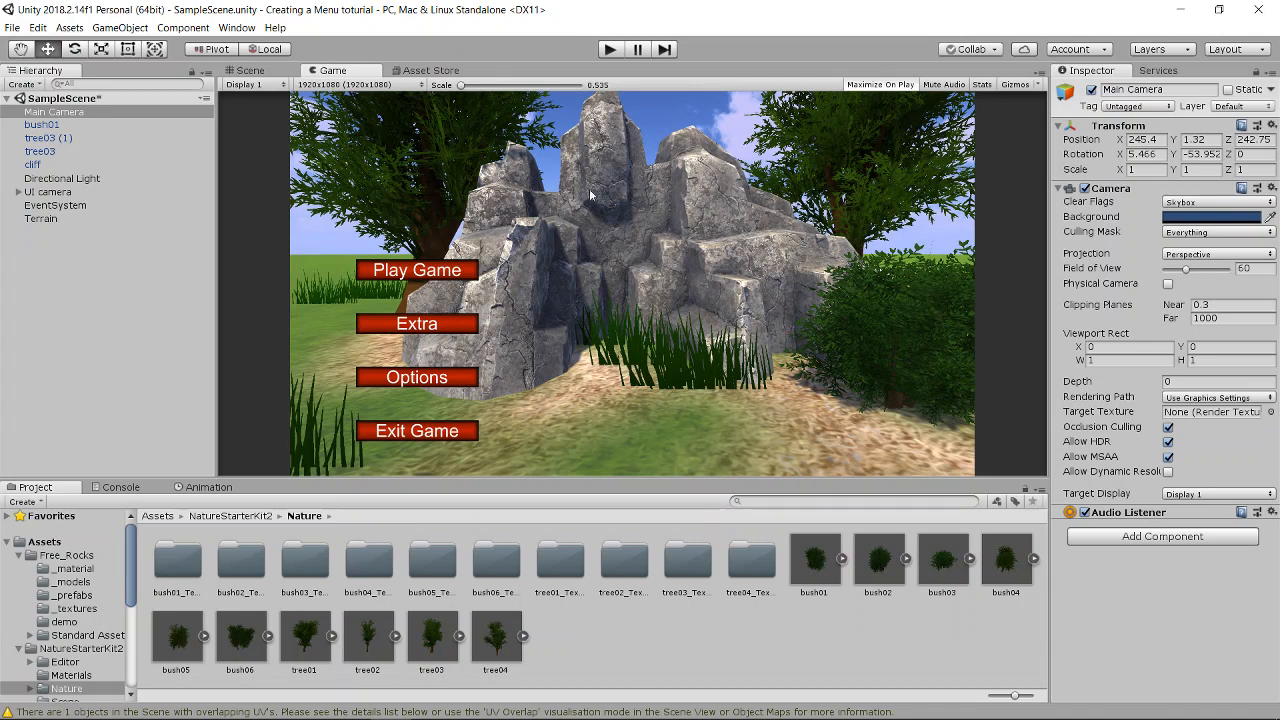
Add the tree04 prefab with a bend factor of 2 to the Terrain's paintable trees
click(250, 70)
scroll(473, 164, down, 3)
scroll(531, 162, down, 3)
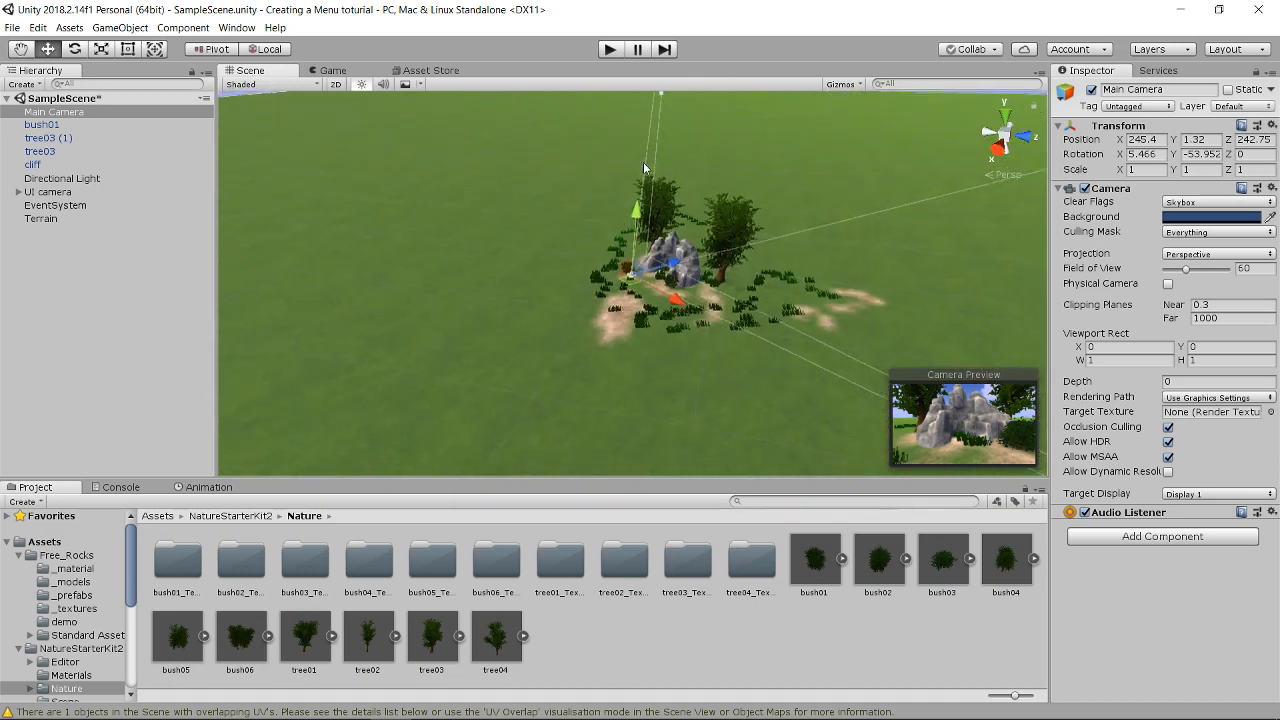
click(430, 638)
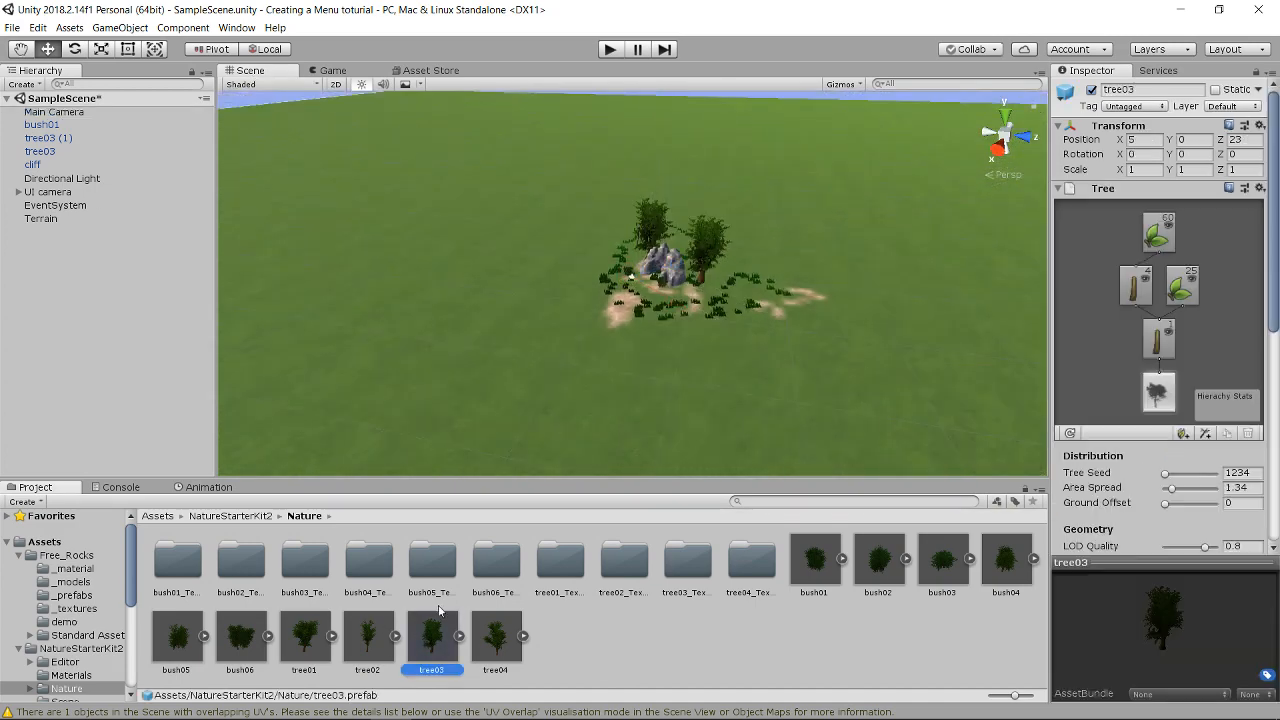
click(82, 218)
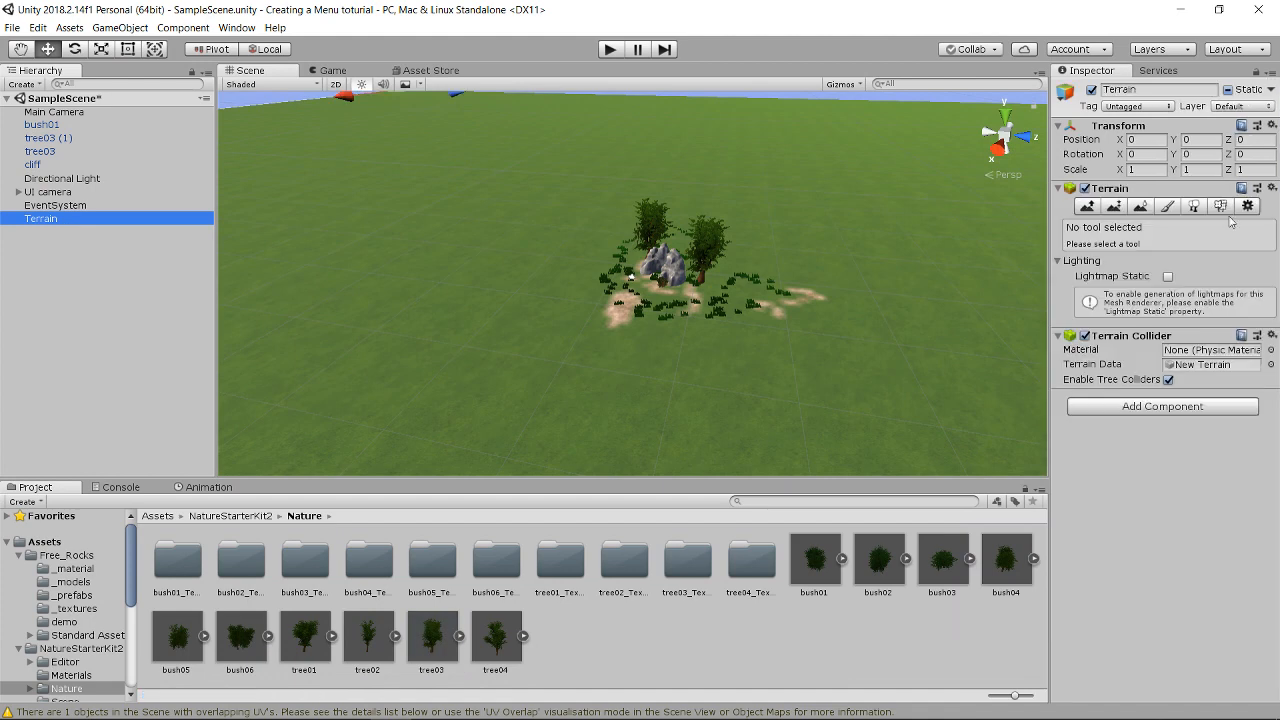
click(1196, 205)
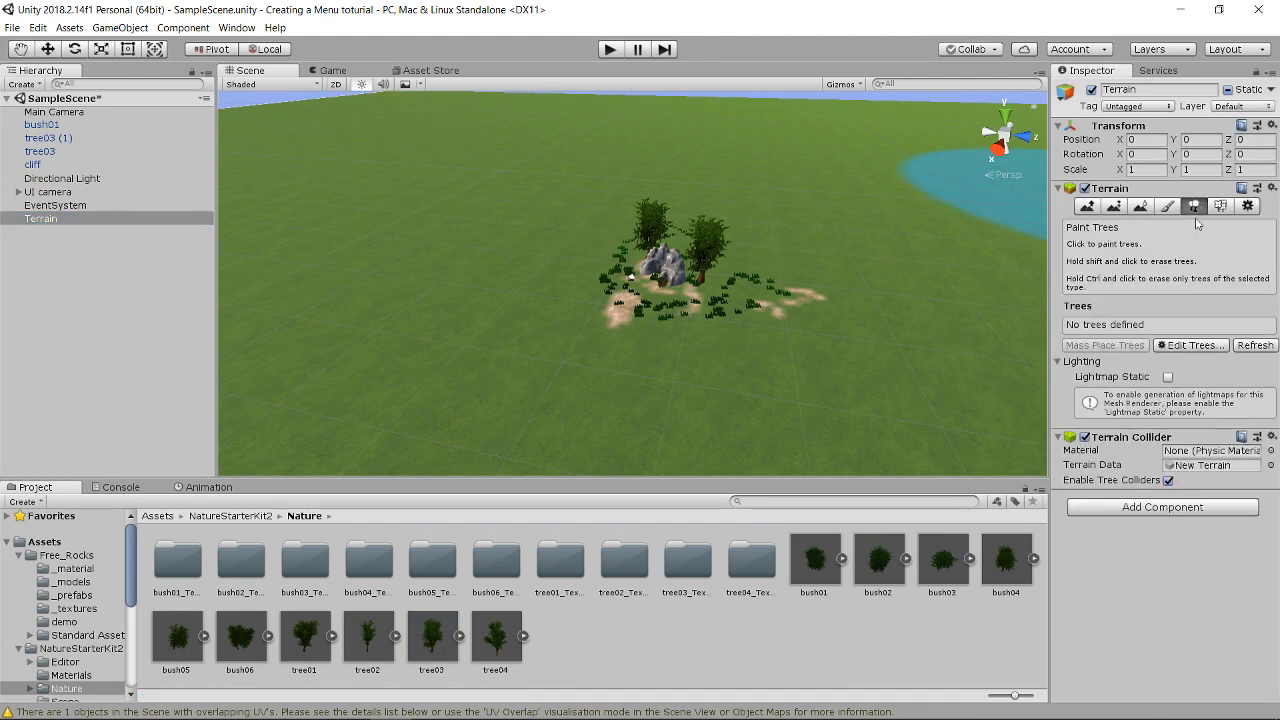
click(1190, 345)
click(1190, 363)
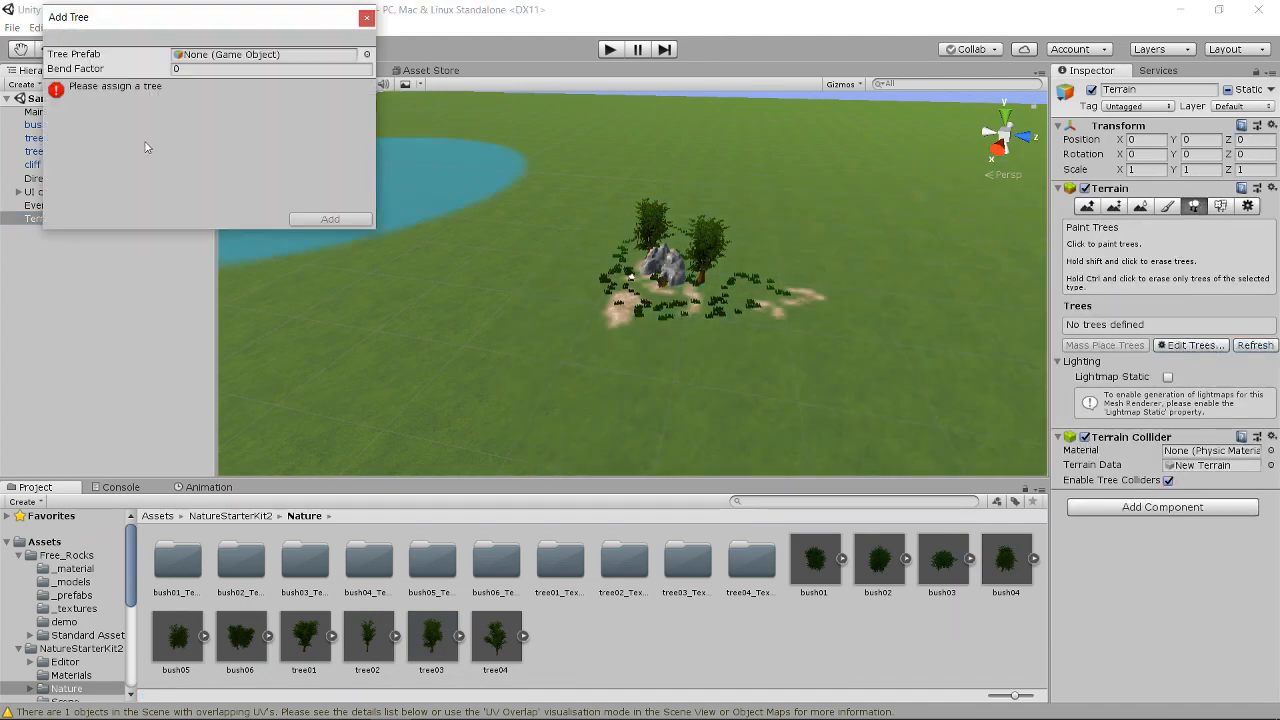
click(237, 56)
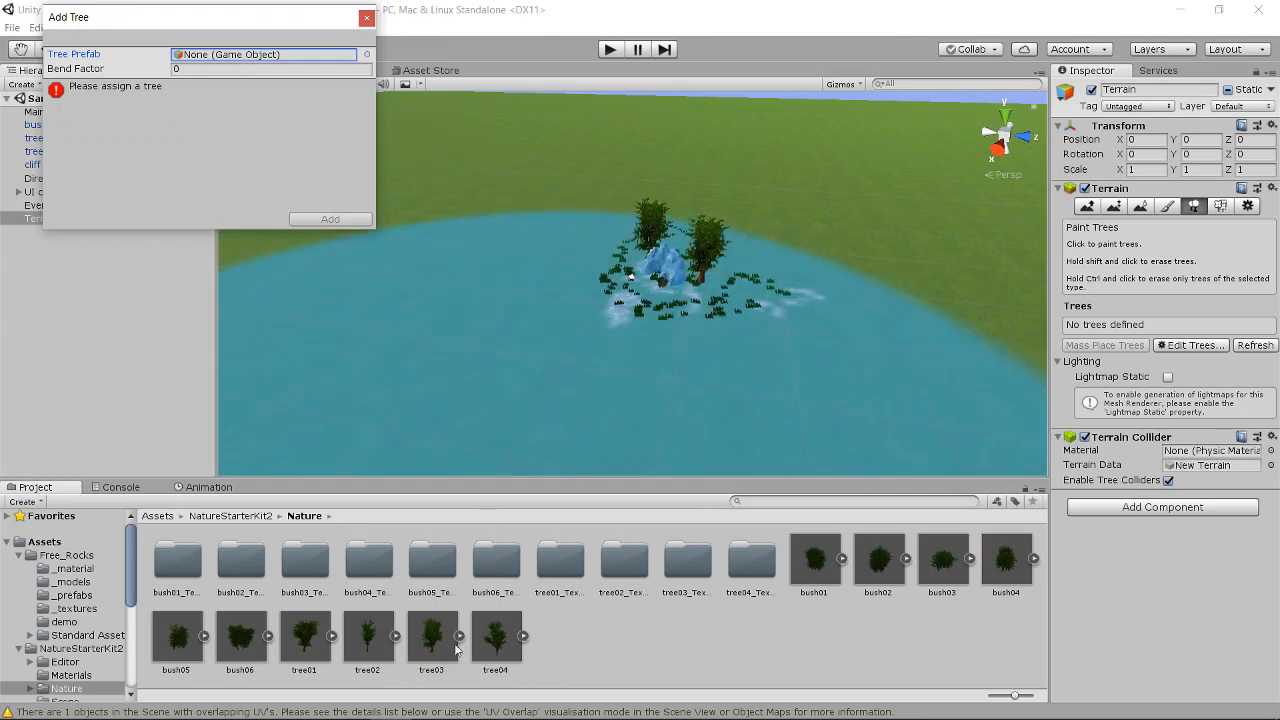
drag(496, 640, 252, 55)
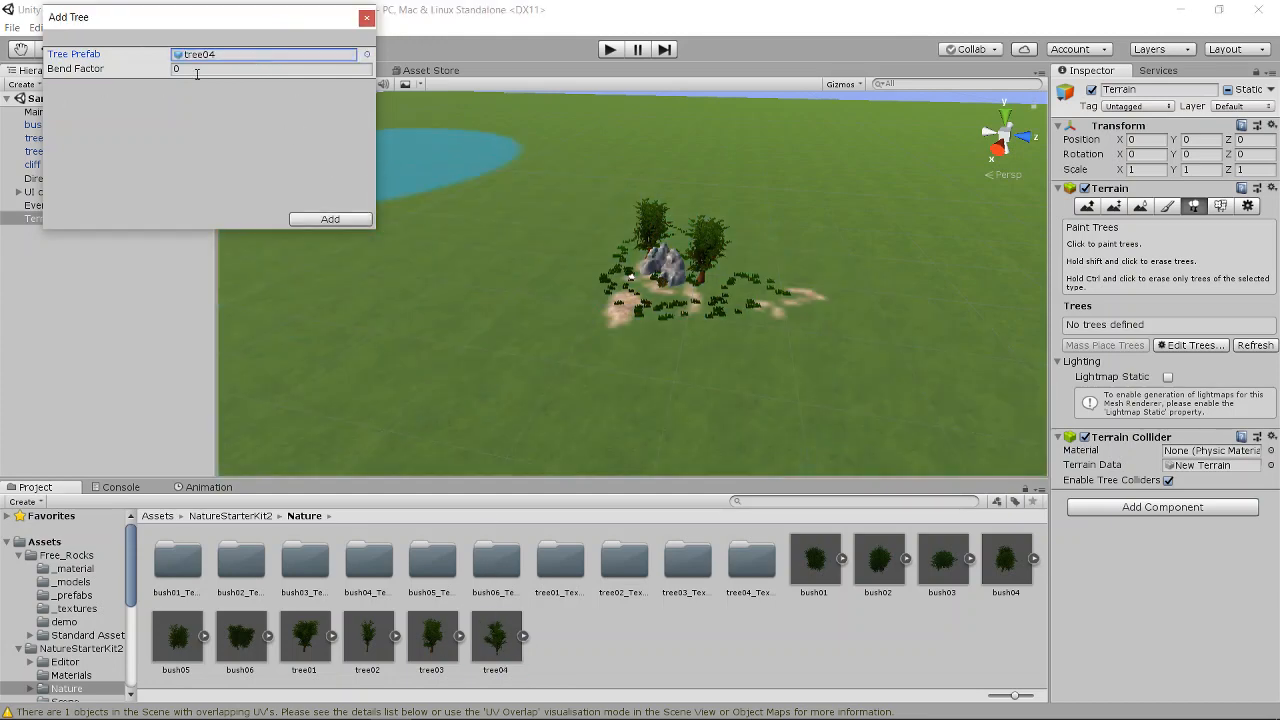
click(202, 68)
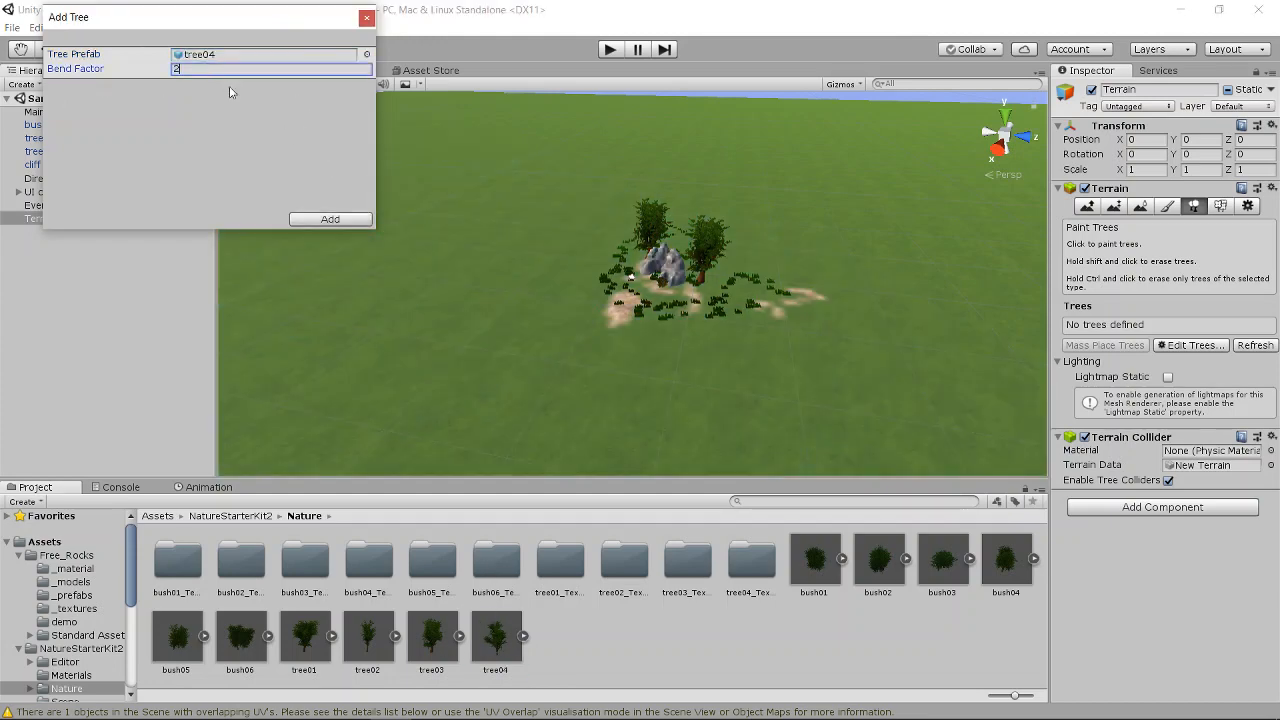
click(330, 219)
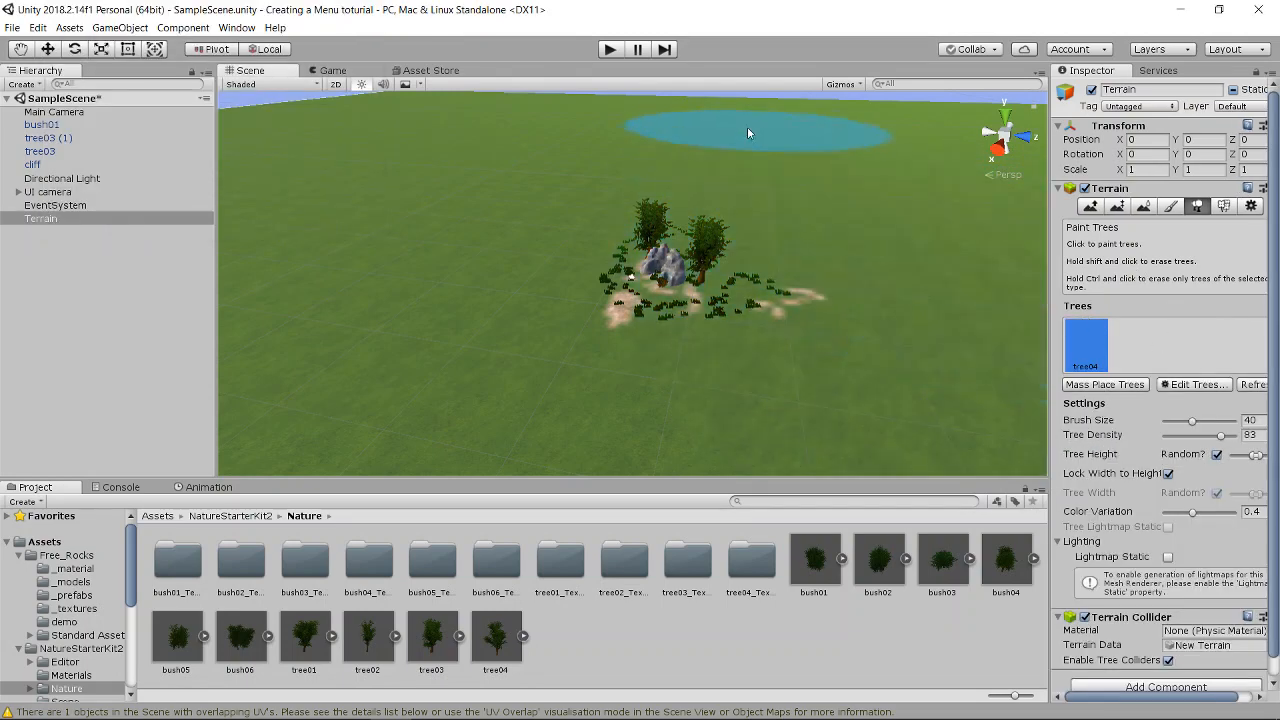
Set the tree brush size to 7, paint a dense belt of tree04 behind and beside the cliff, and check the Game view
drag(1181, 422, 1169, 421)
mouse_move(856, 194)
mouse_down()
mouse_move(678, 181)
mouse_move(741, 186)
mouse_move(962, 317)
mouse_move(1002, 300)
mouse_move(782, 170)
mouse_move(779, 154)
mouse_move(555, 167)
mouse_move(882, 170)
mouse_move(766, 183)
mouse_move(980, 268)
mouse_move(1020, 250)
mouse_up()
click(331, 71)
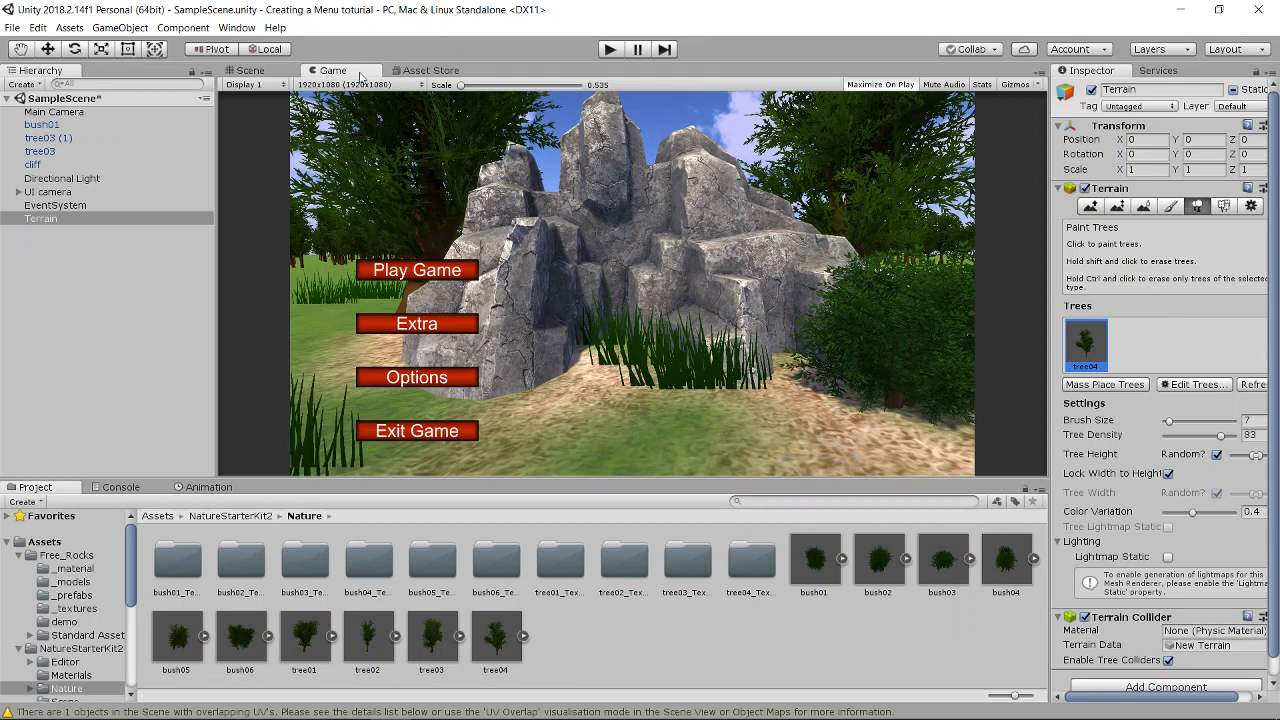
click(276, 74)
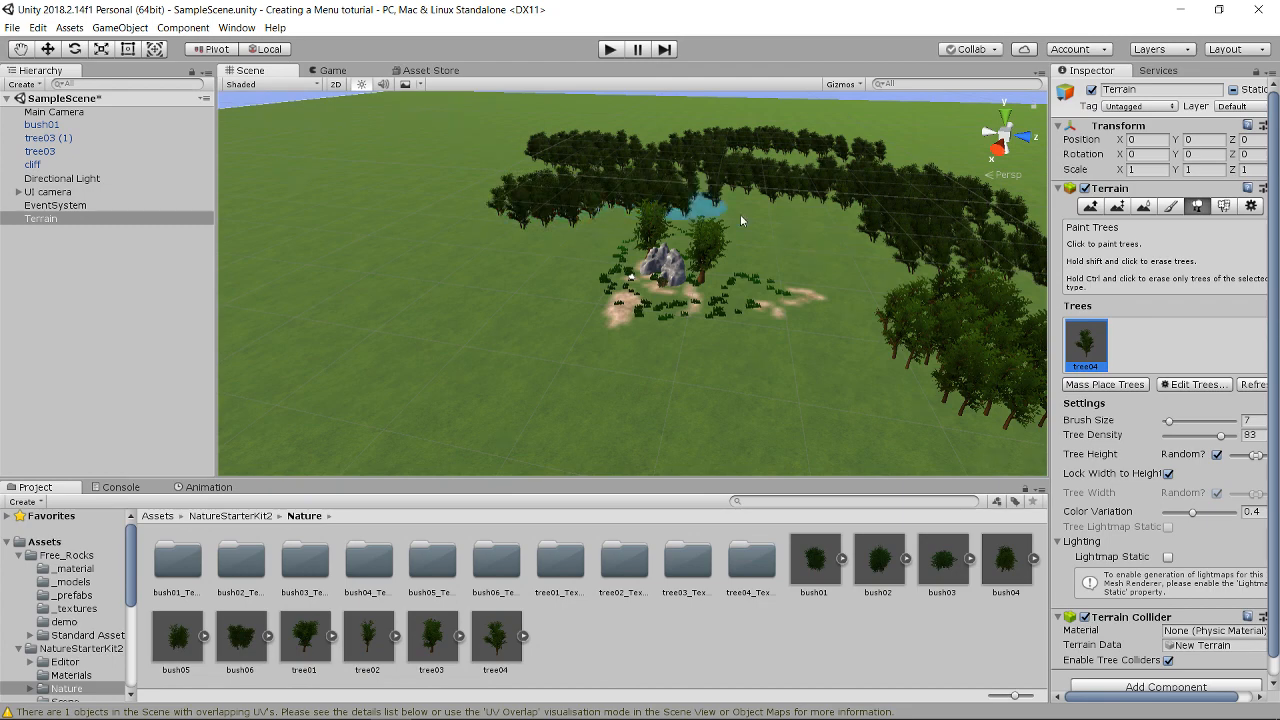
click(334, 72)
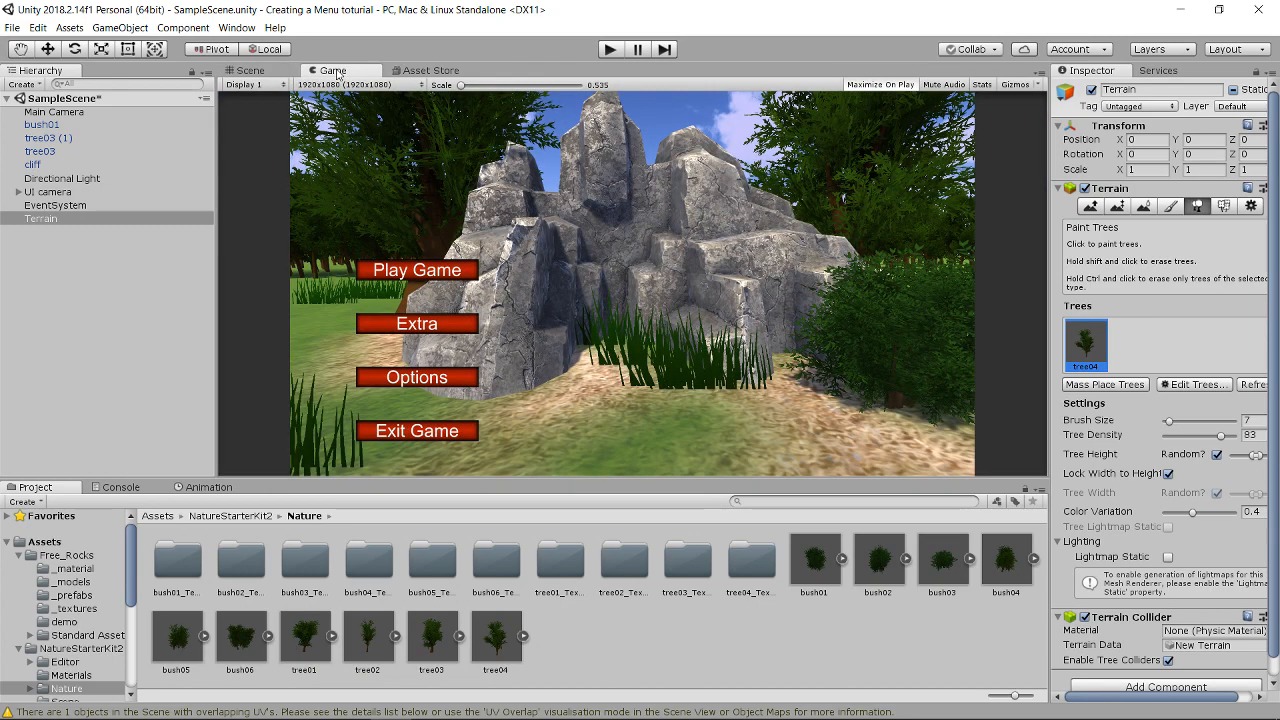
click(266, 74)
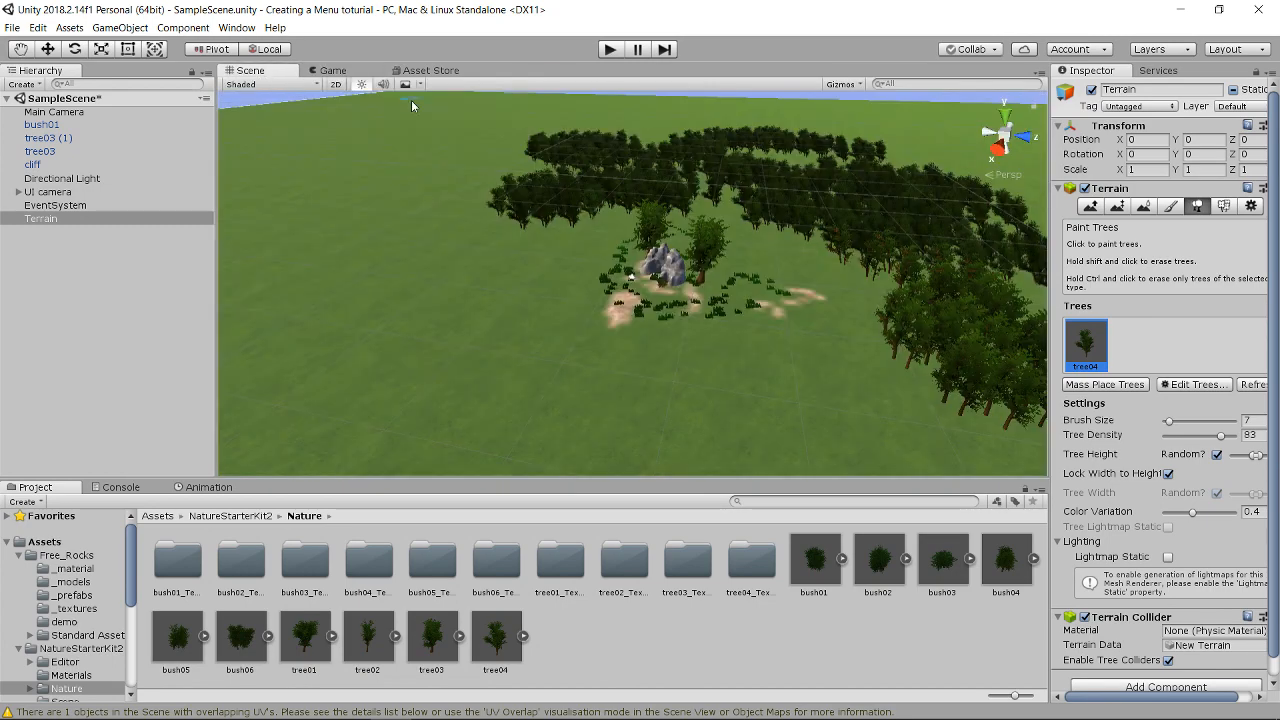
Try erasing some trees behind the cliff, then undo the erasing and the dense tree04 strokes
mouse_move(628, 178)
shift+mouse_down()
mouse_move(618, 147)
mouse_move(574, 141)
mouse_move(644, 141)
shift+mouse_up()
key(ctrl+z)
key(ctrl+z)
key(ctrl+z)
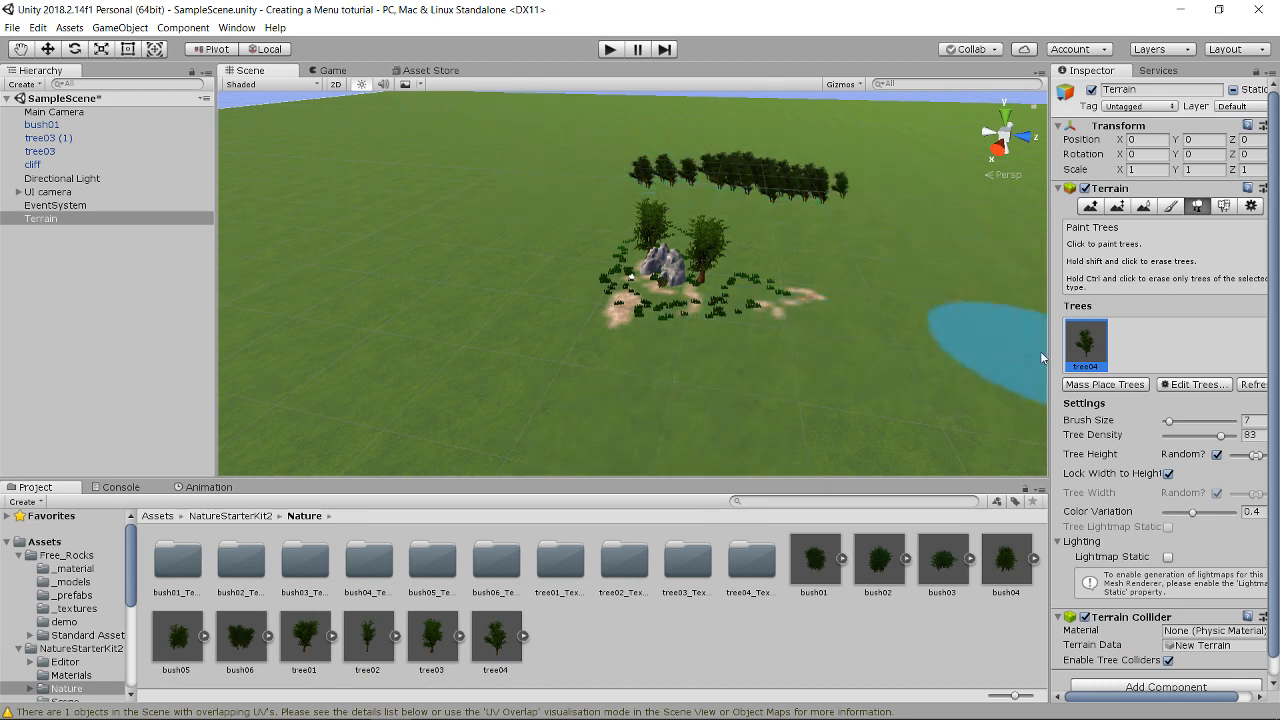
key(ctrl+z)
Set the tree brush size to 3, paint scattered tree04 clusters behind and beside the cliff, and check the Game view
click(1171, 421)
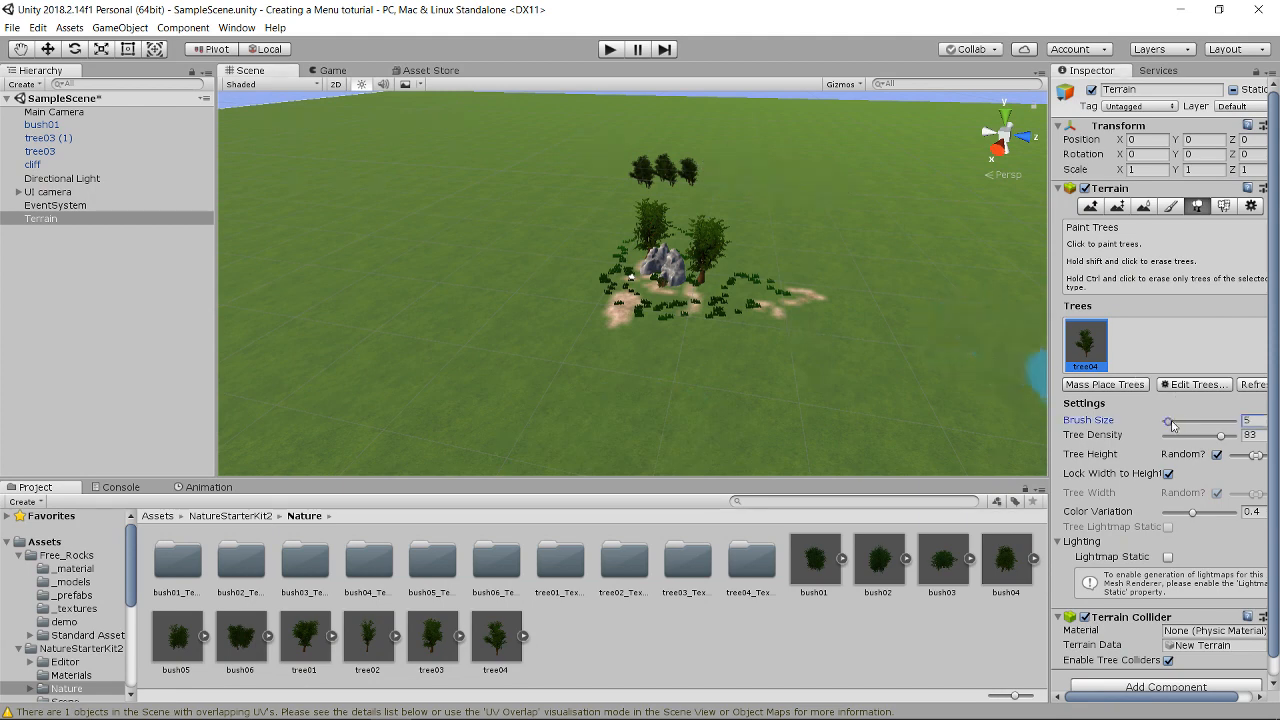
mouse_move(609, 226)
mouse_down()
mouse_move(720, 219)
mouse_move(855, 286)
mouse_move(853, 378)
mouse_move(811, 200)
mouse_move(963, 223)
mouse_move(906, 201)
mouse_up()
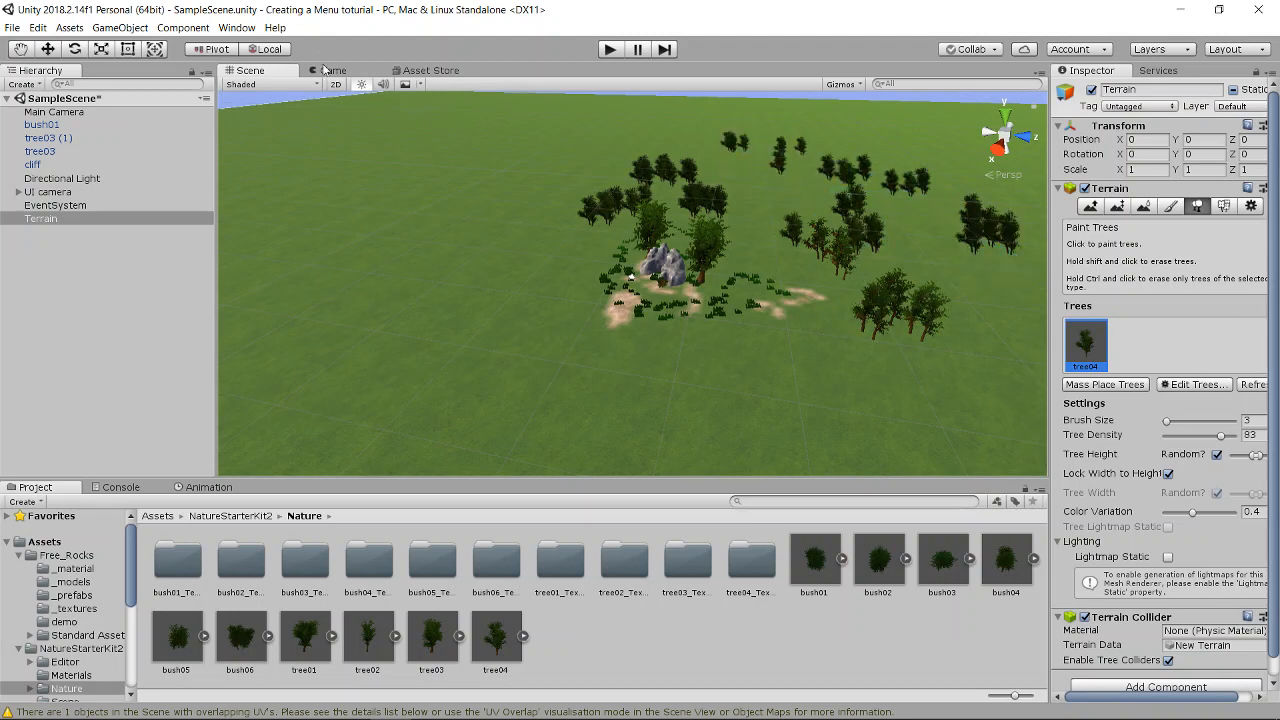
click(327, 71)
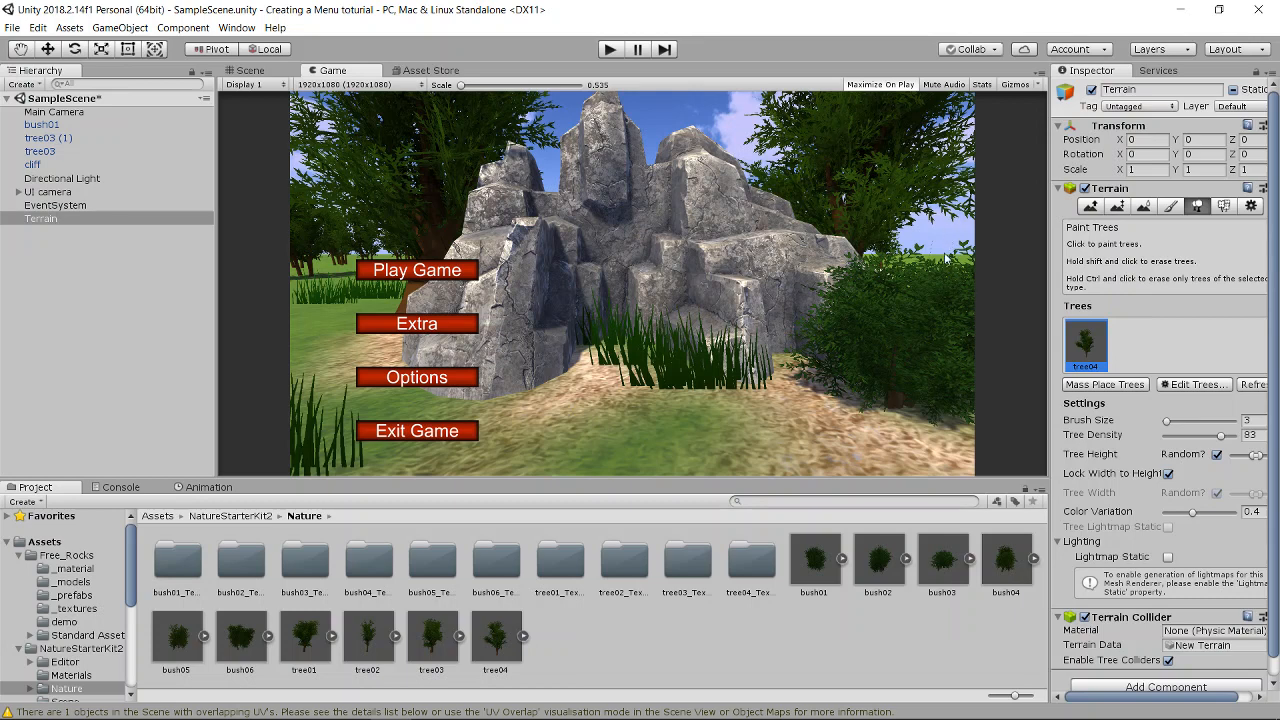
Place the rock2 prefab from Free_Rocks/_prefabs in the Scene view beside the outer tree cluster away from the cliff
click(266, 74)
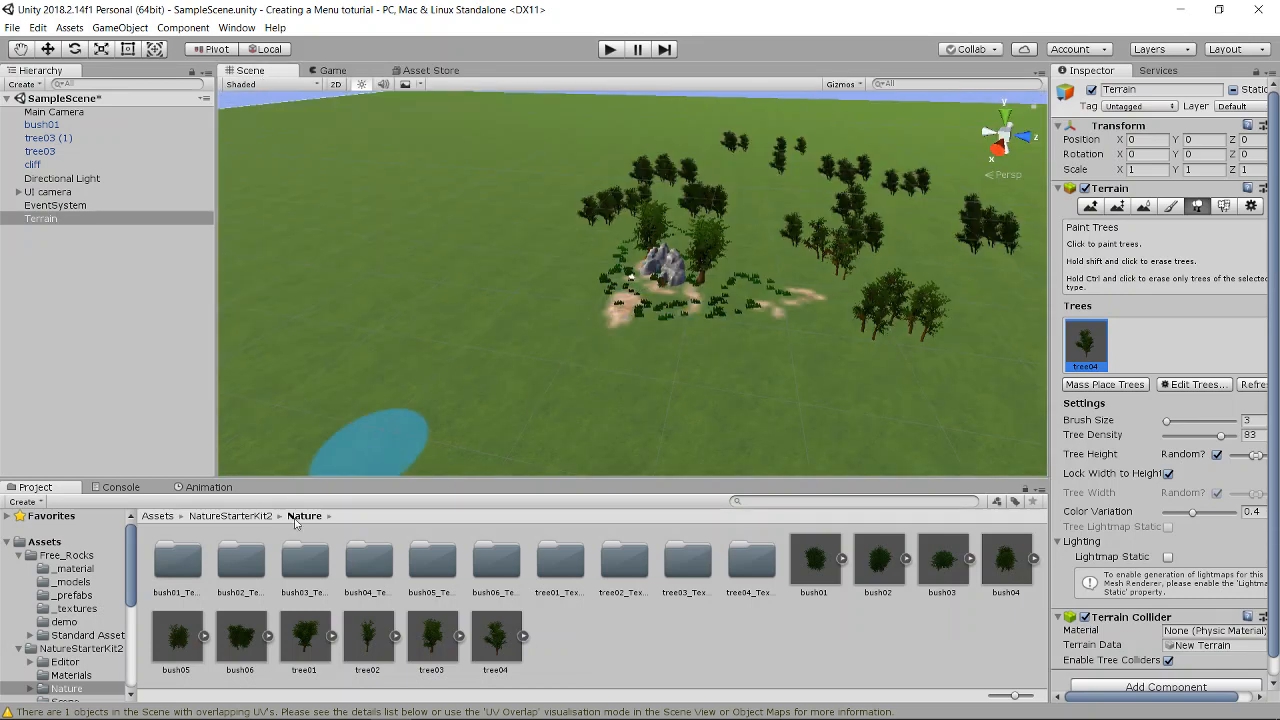
click(157, 516)
double_click(192, 563)
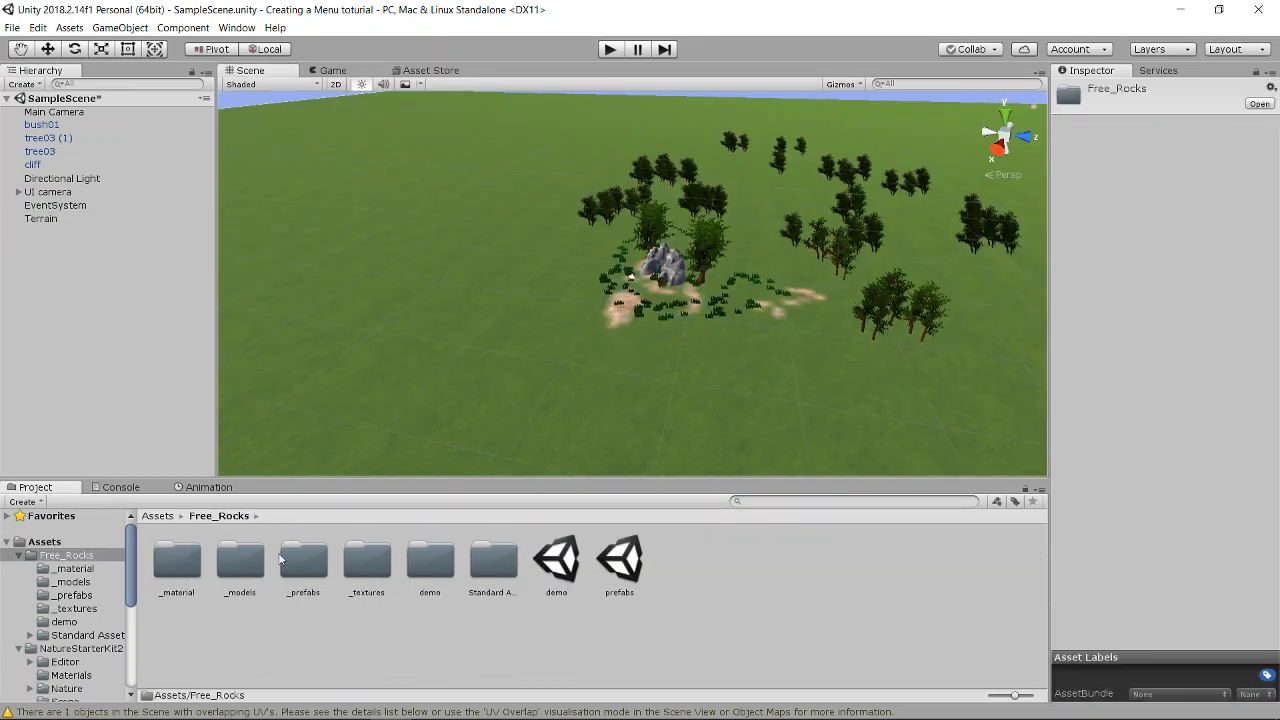
double_click(305, 568)
click(304, 566)
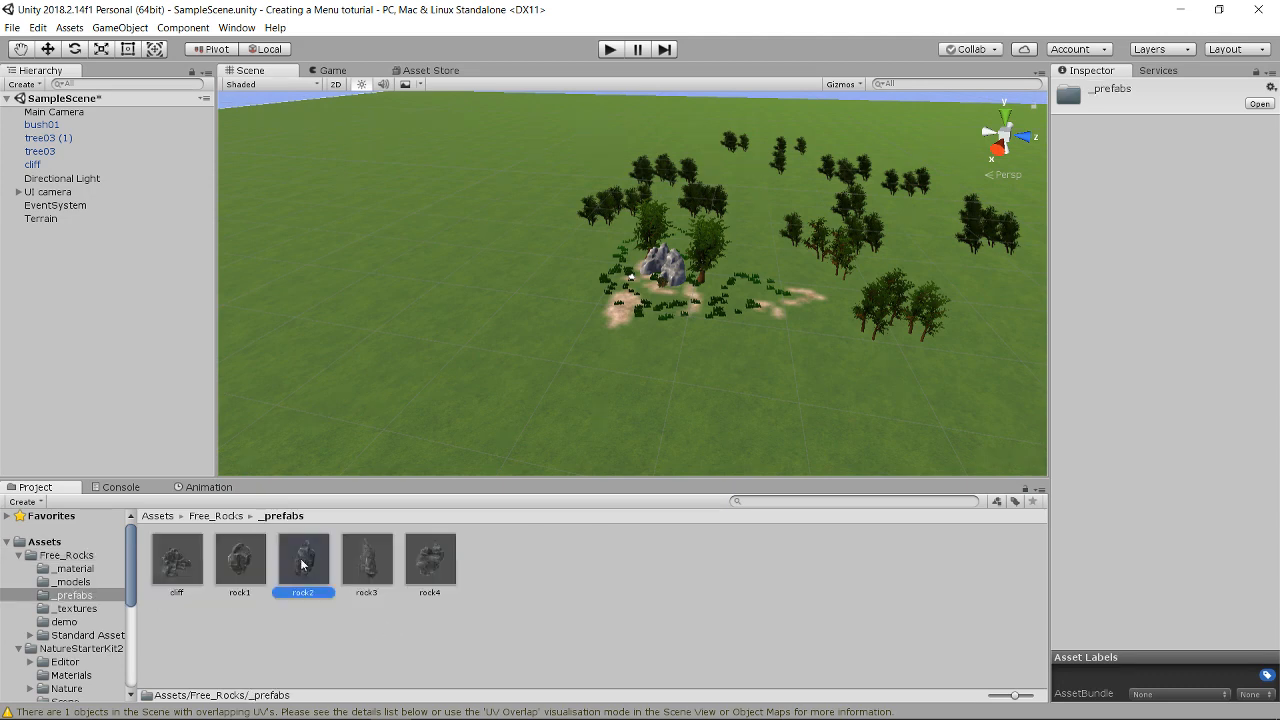
drag(305, 562, 882, 287)
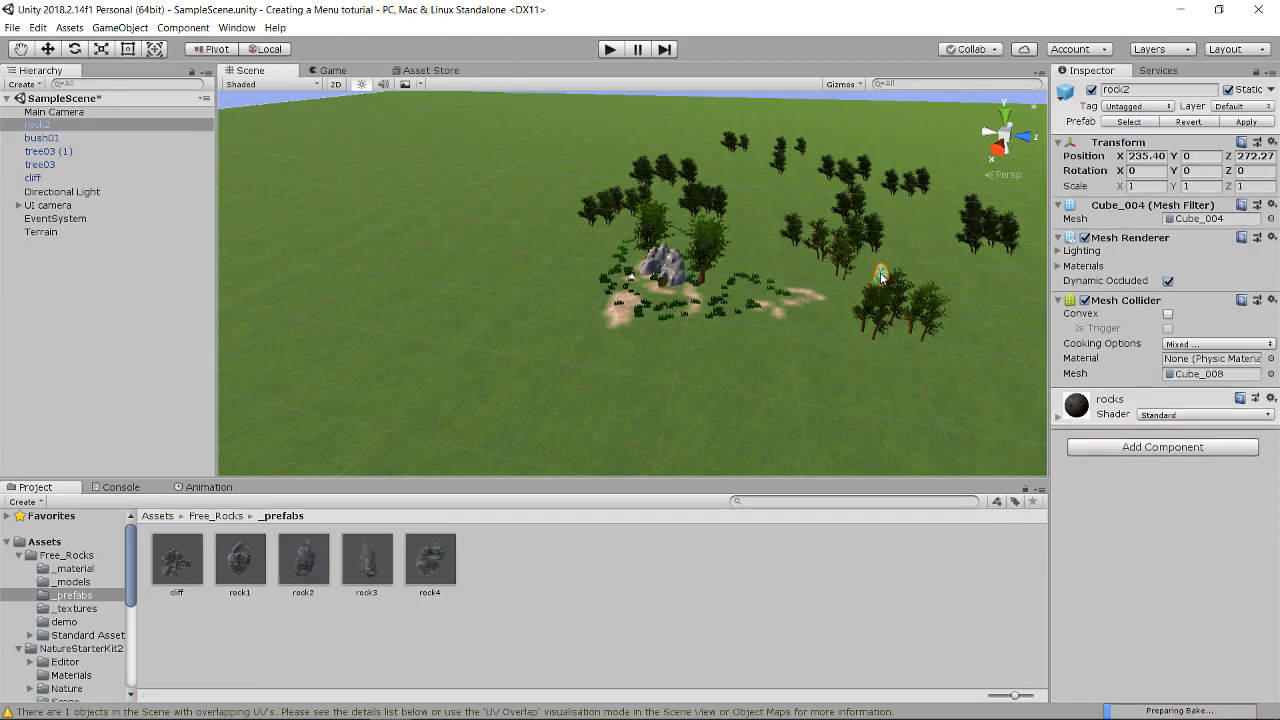
Scale rock2 to 3 on X, Y and Z, and check it in the Game view
click(1147, 187)
text(3)
click(1189, 188)
text(3)
click(1245, 187)
text(3)
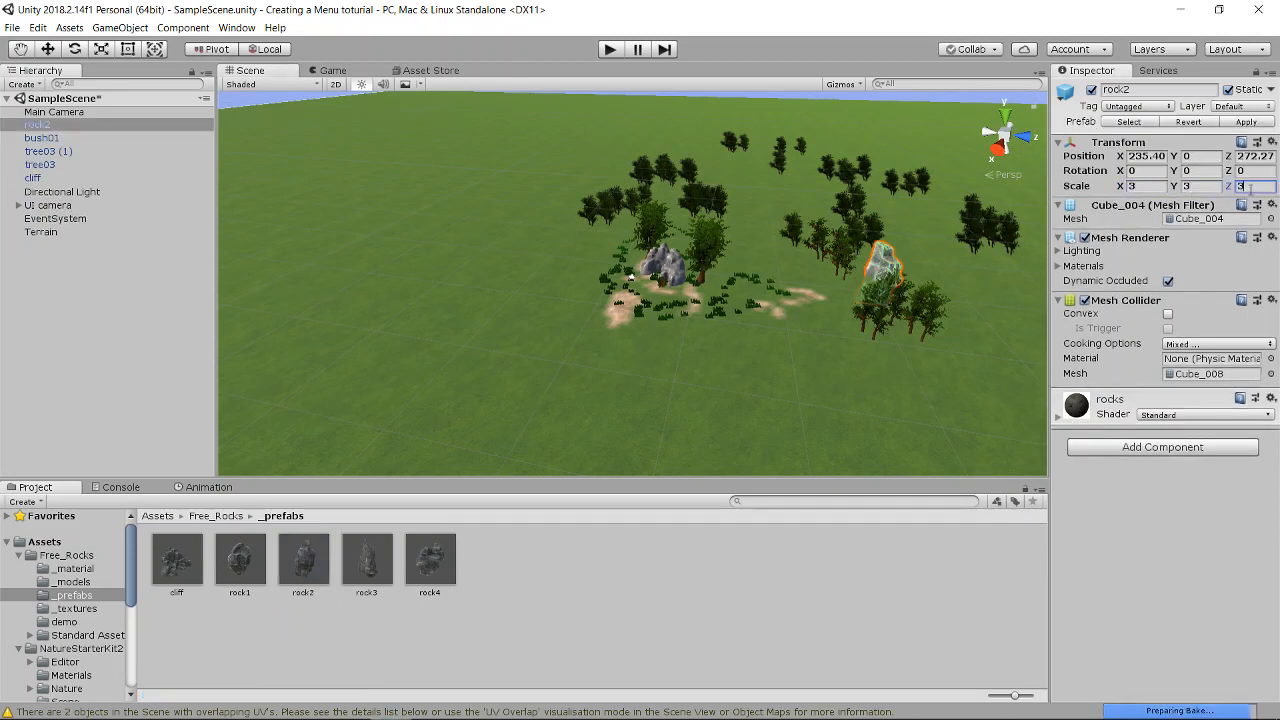
click(334, 70)
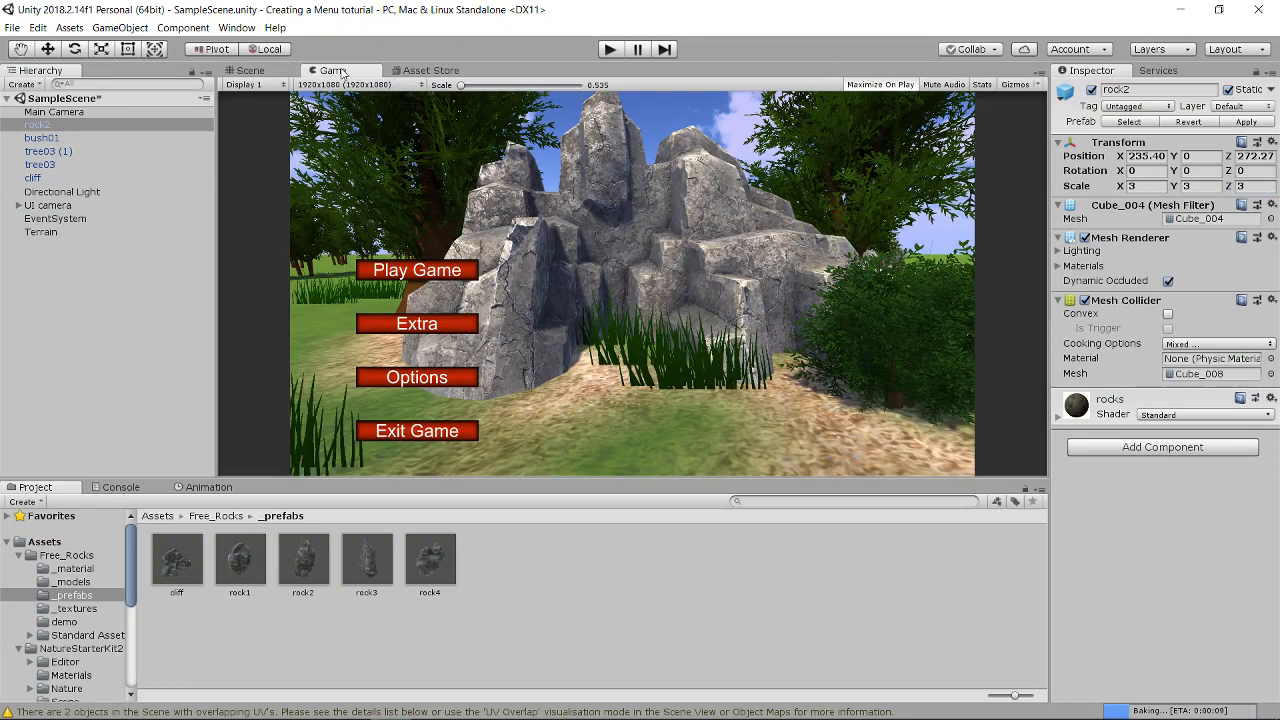
Move rock2 along its X axis to about X 241.58 in the Scene view
click(270, 71)
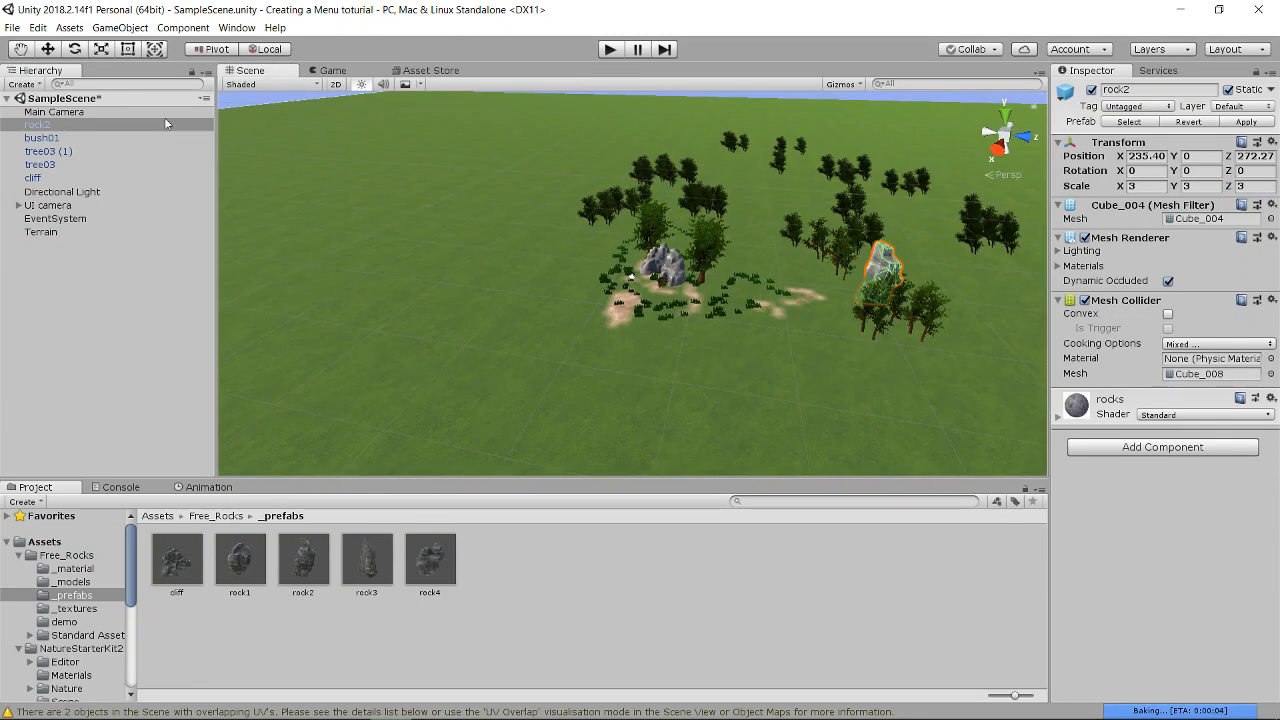
click(47, 49)
drag(886, 314, 904, 336)
Check the menu background in the Game view, run it in Play mode, and stop playing
click(333, 70)
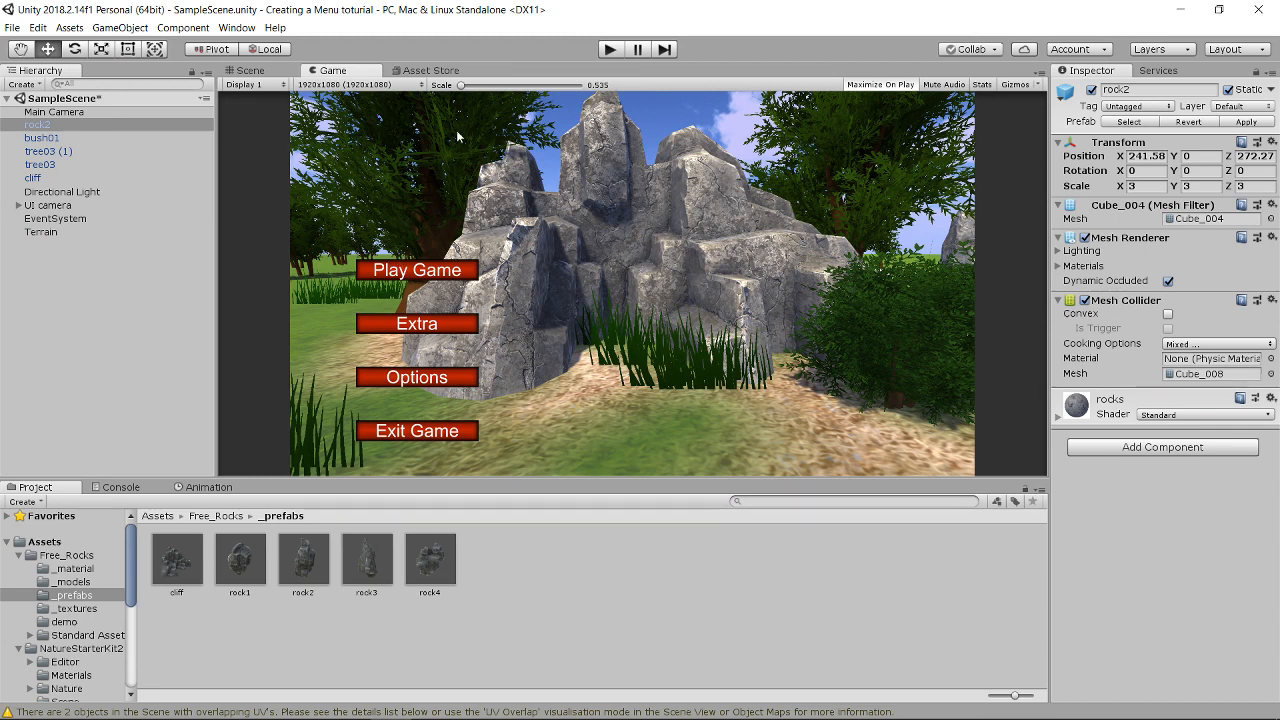
click(609, 50)
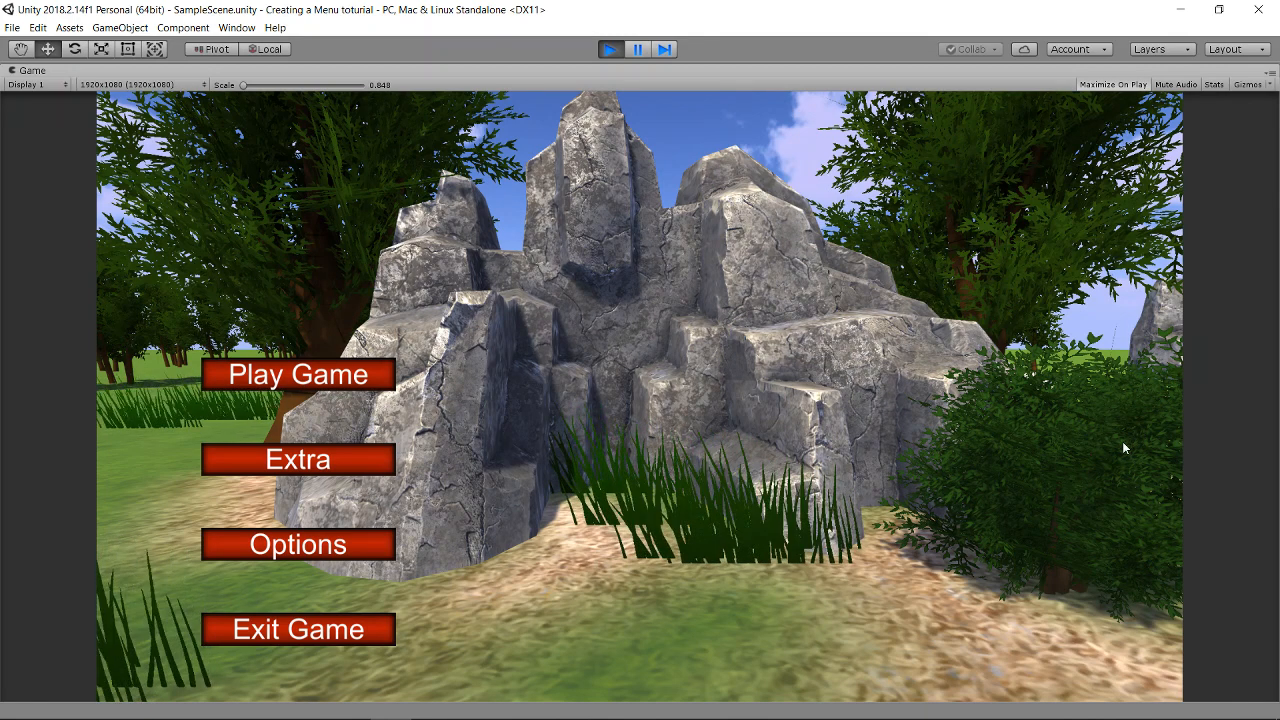
click(609, 49)
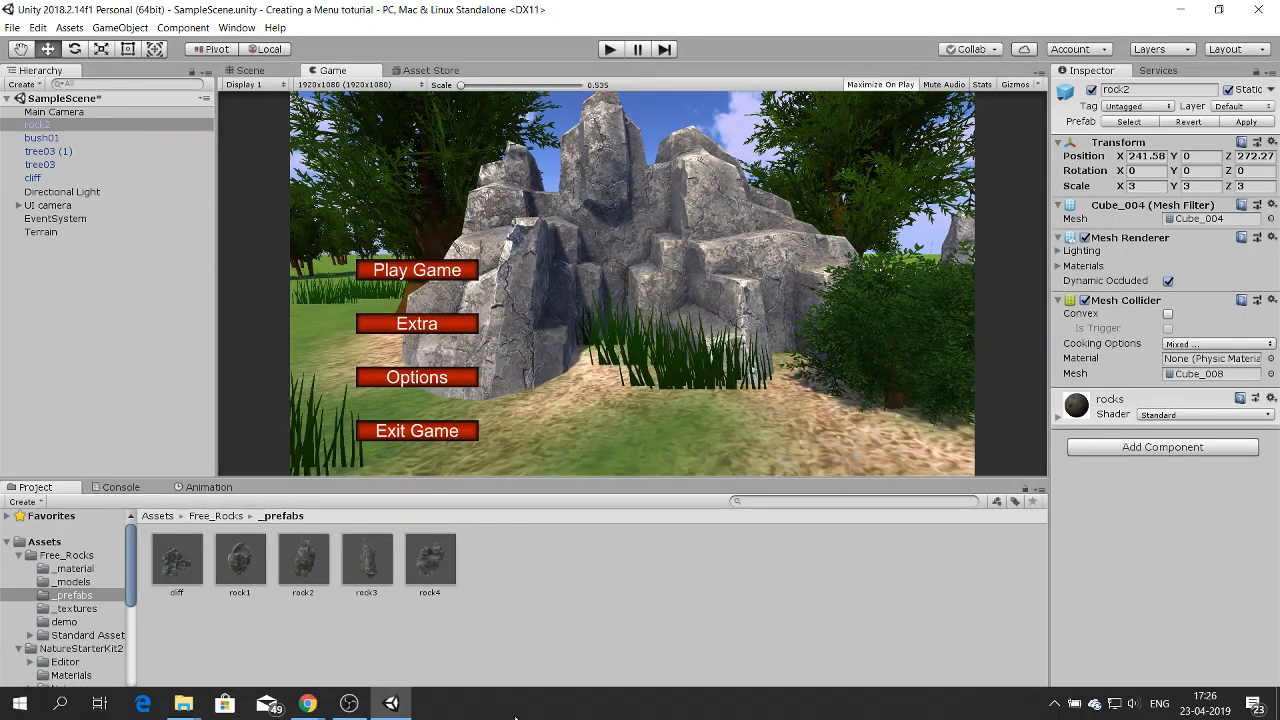
click(350, 705)
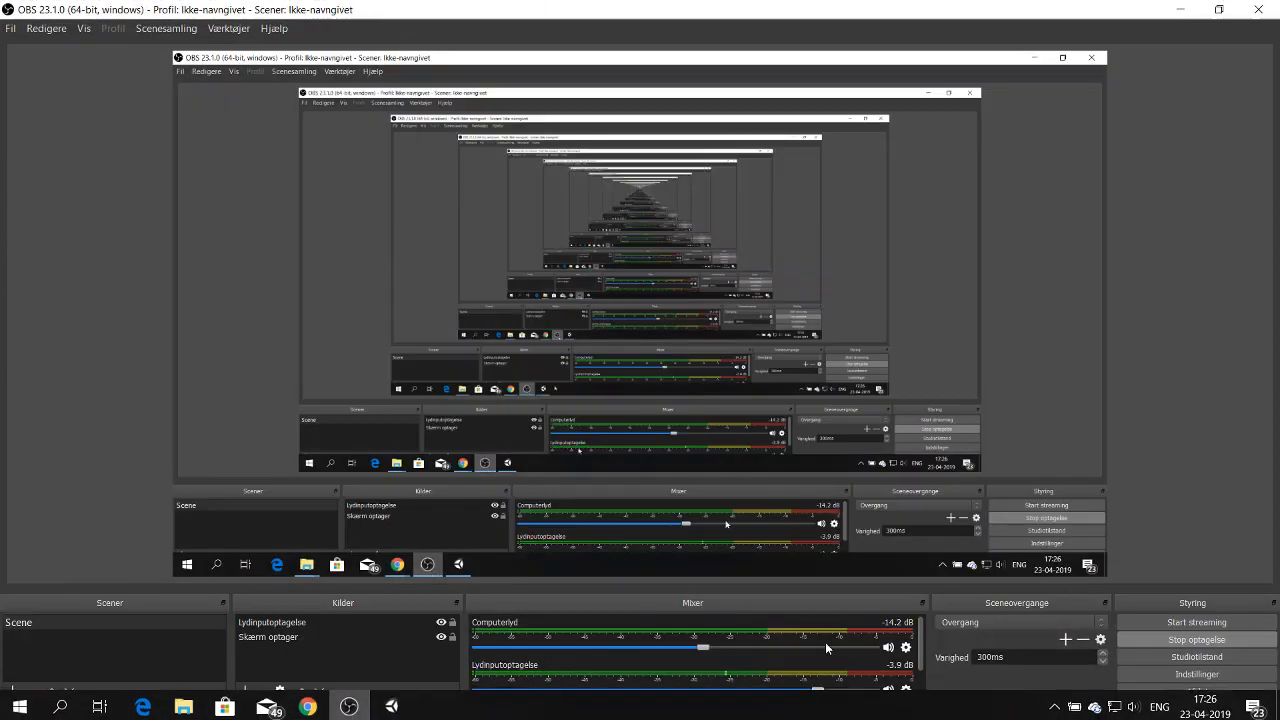